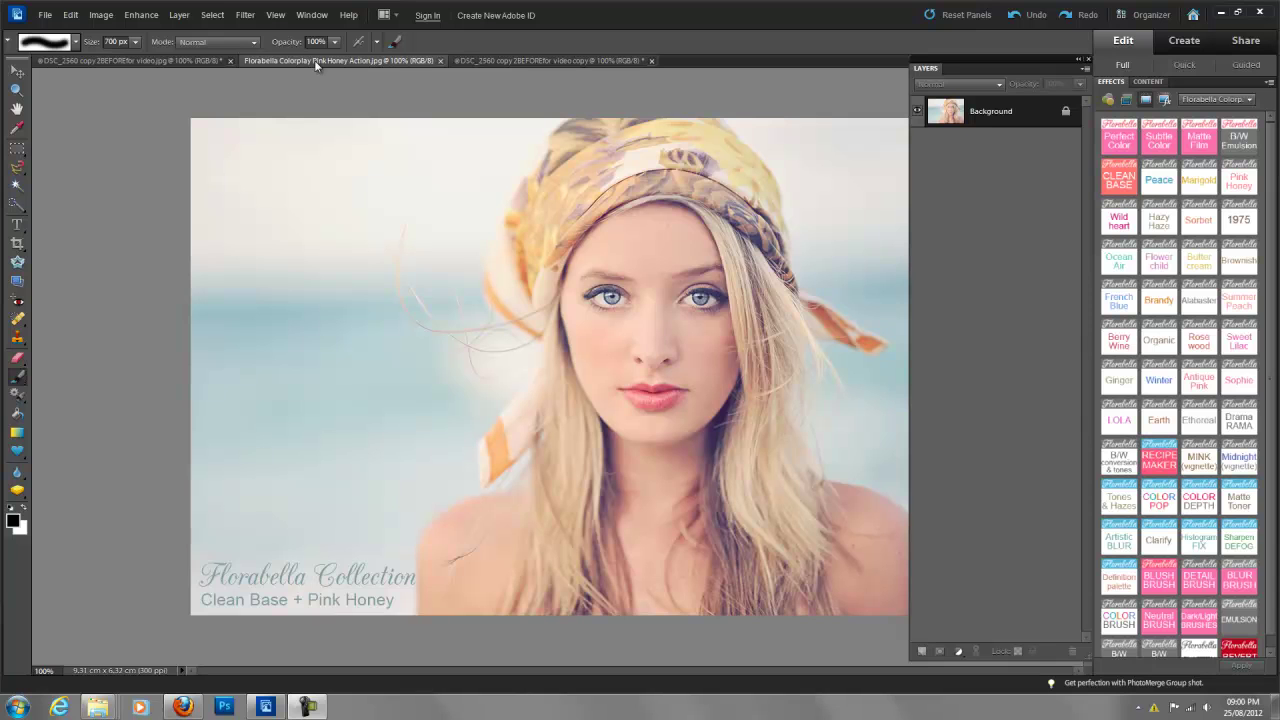
Bring the original unedited headscarf portrait document to the front.
click(200, 61)
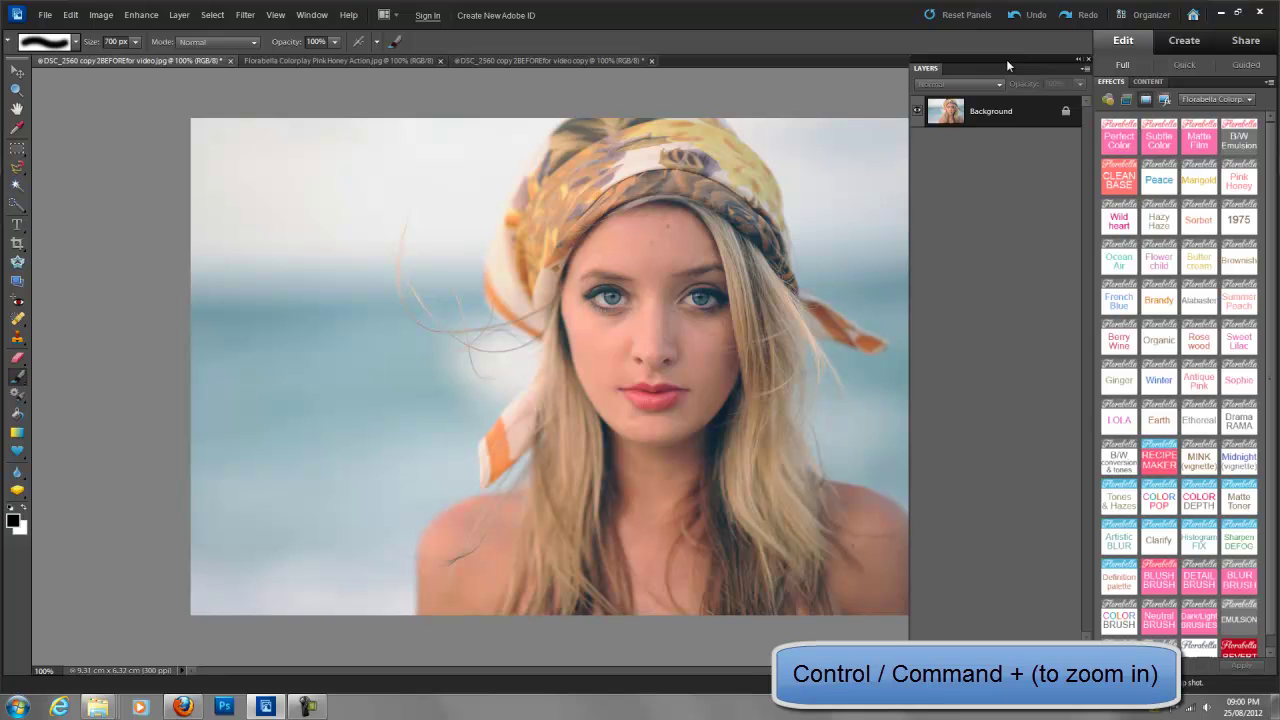
Zoom to 200% on her face, shrink the brush to 20 px, and select the Spot Healing Brush.
key(ctrl+plus)
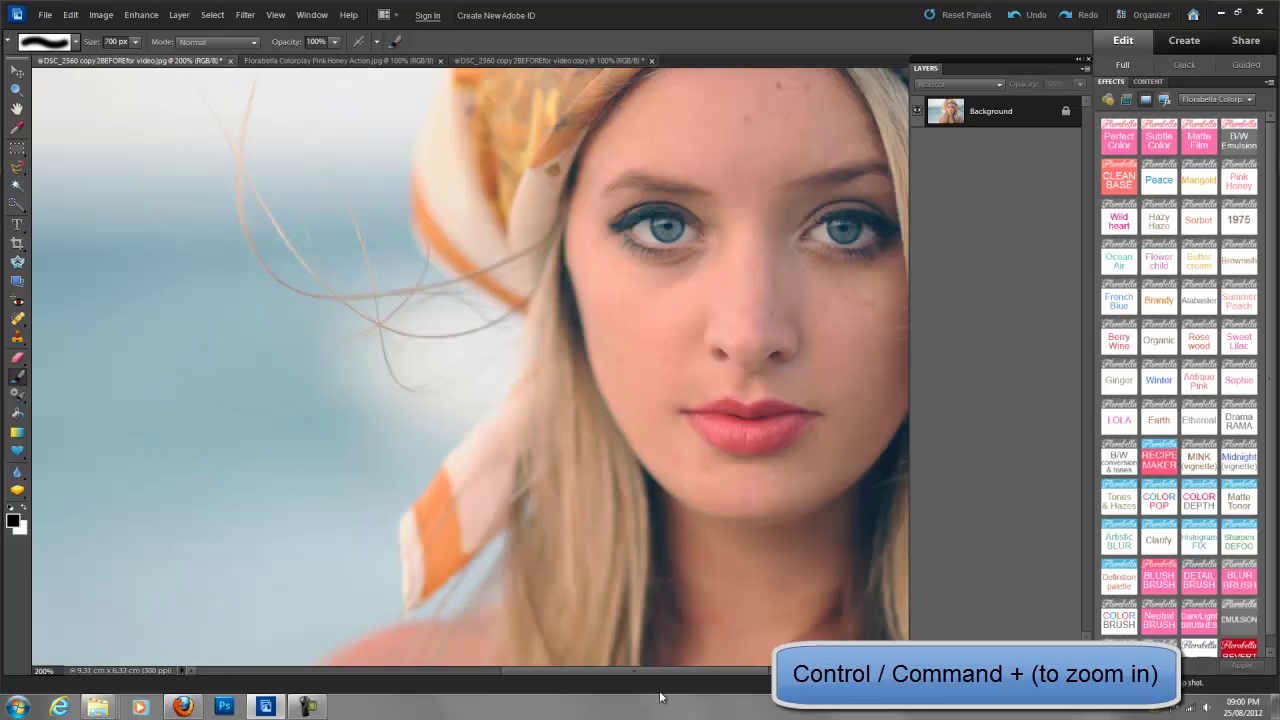
drag(657, 673, 713, 657)
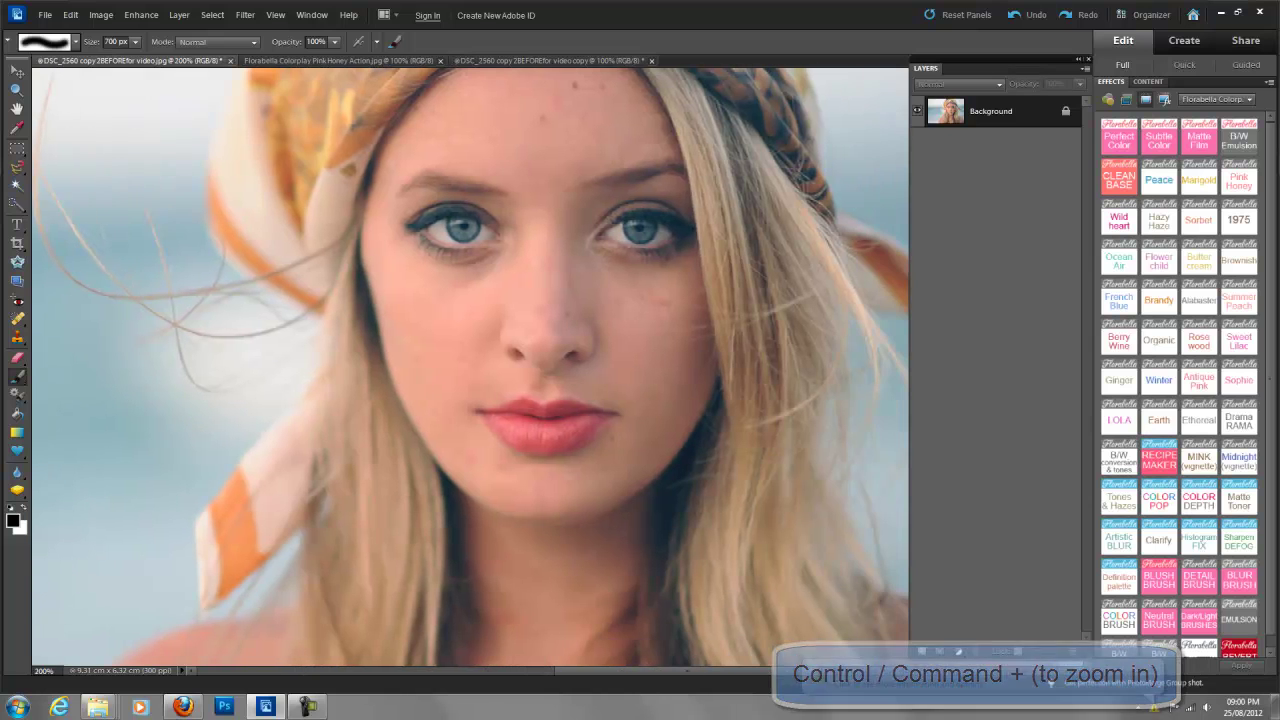
key(bracketleft)
key(bracketleft)
key(bracketleft)
key(bracketleft)
key(bracketleft)
key(bracketleft)
key(bracketleft)
key(bracketleft)
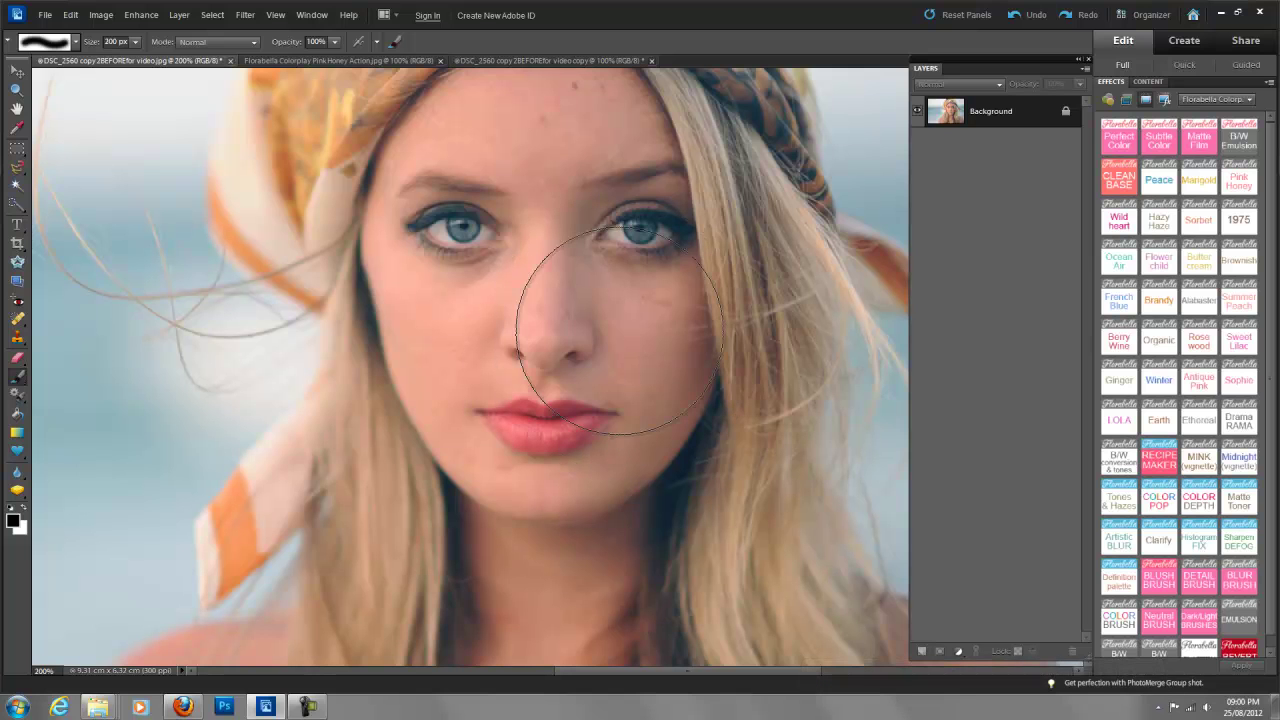
key(bracketleft)
key(bracketleft)
key(bracketleft)
key(bracketleft)
key(bracketleft)
key(bracketleft)
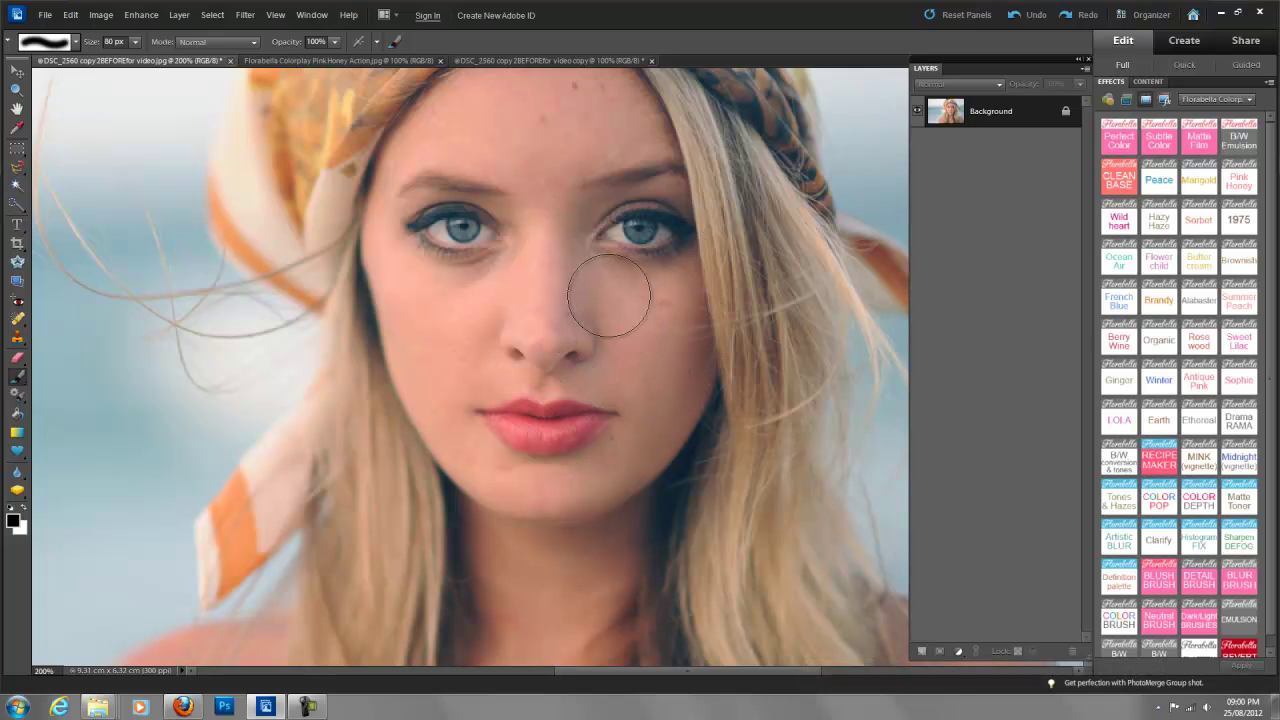
key(bracketleft)
key(bracketleft)
key(bracketleft)
key(bracketleft)
scroll(580, 250, up, 2)
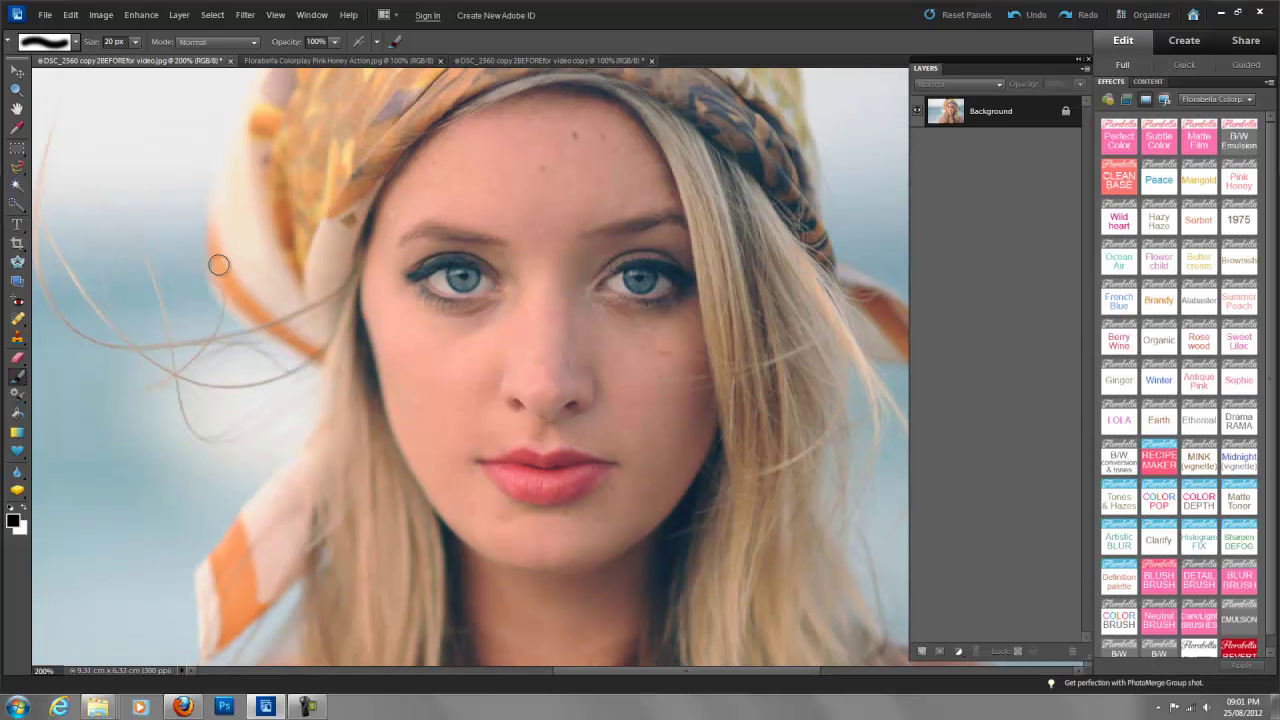
click(18, 320)
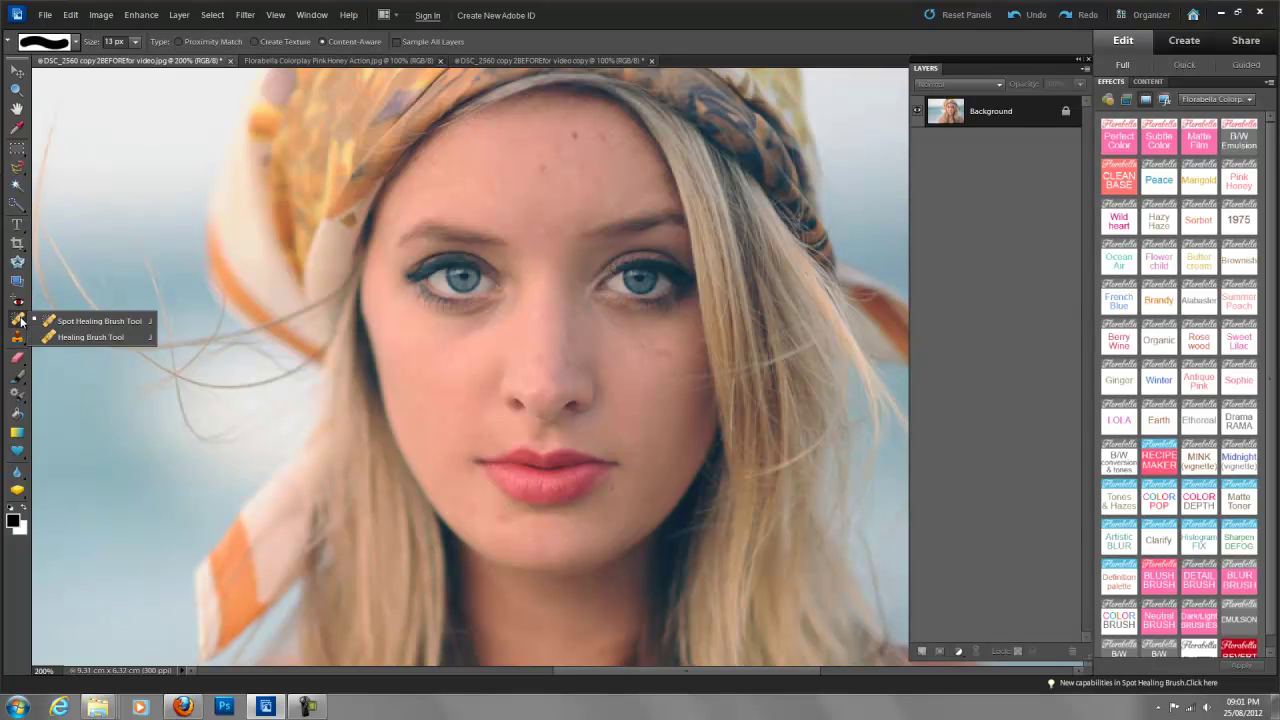
click(91, 321)
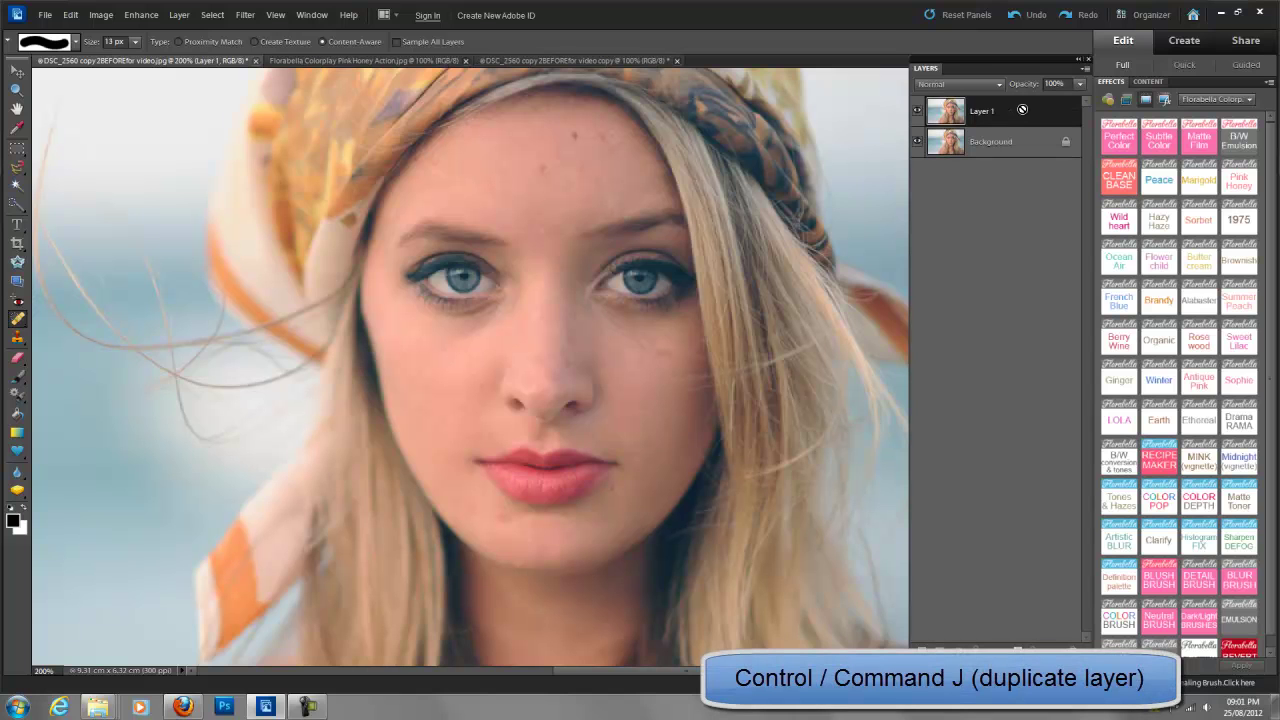
Duplicate onto Layer 1 and heal blemishes on the forehead, hairline, chin and cheek.
key(ctrl+j)
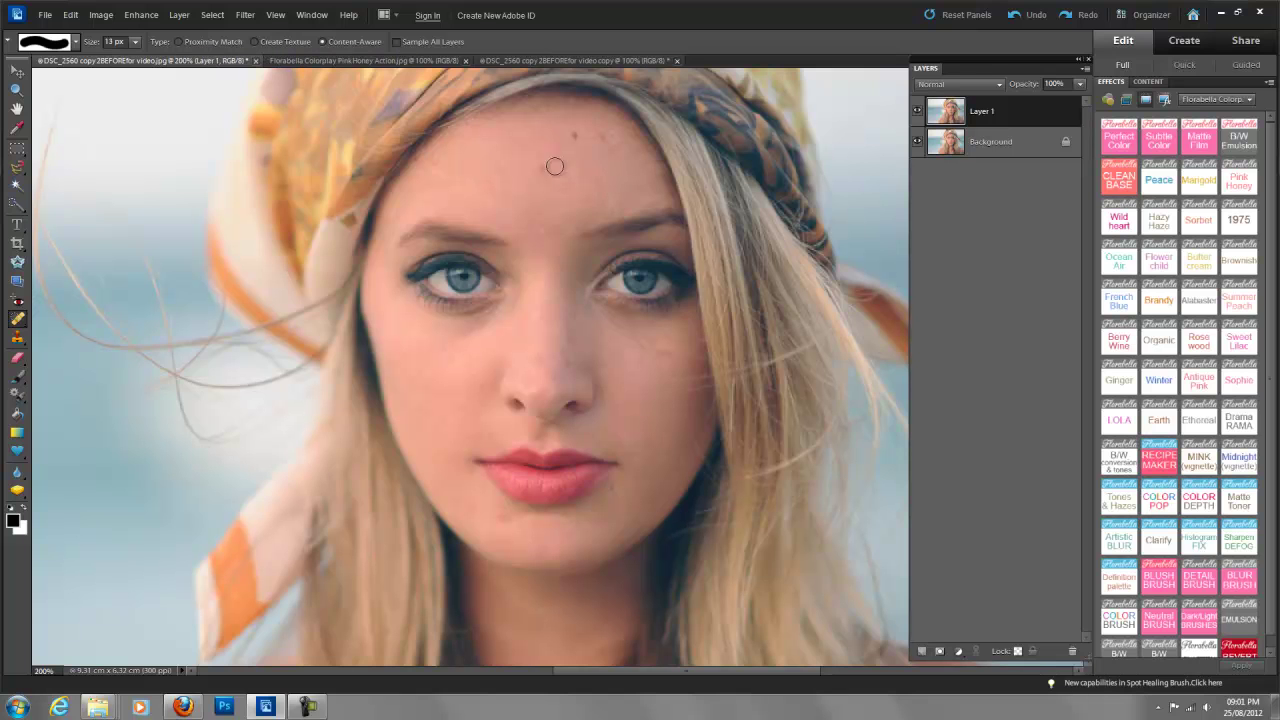
click(541, 228)
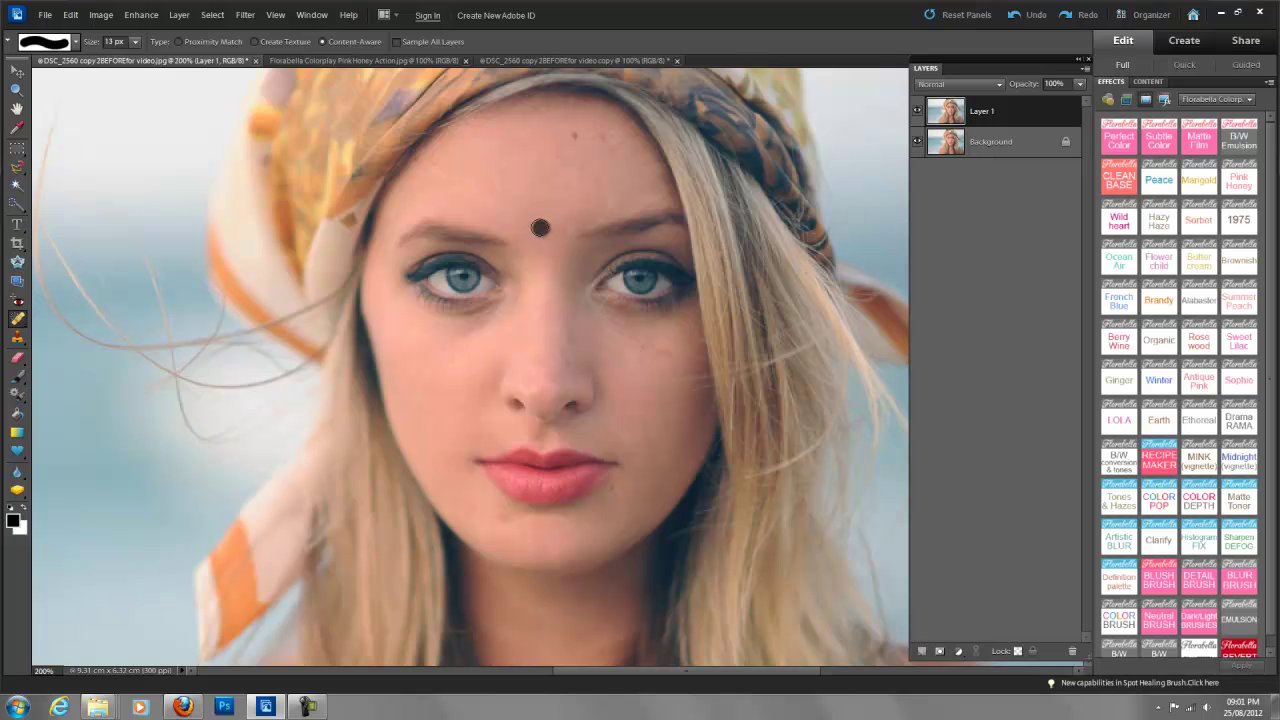
click(392, 216)
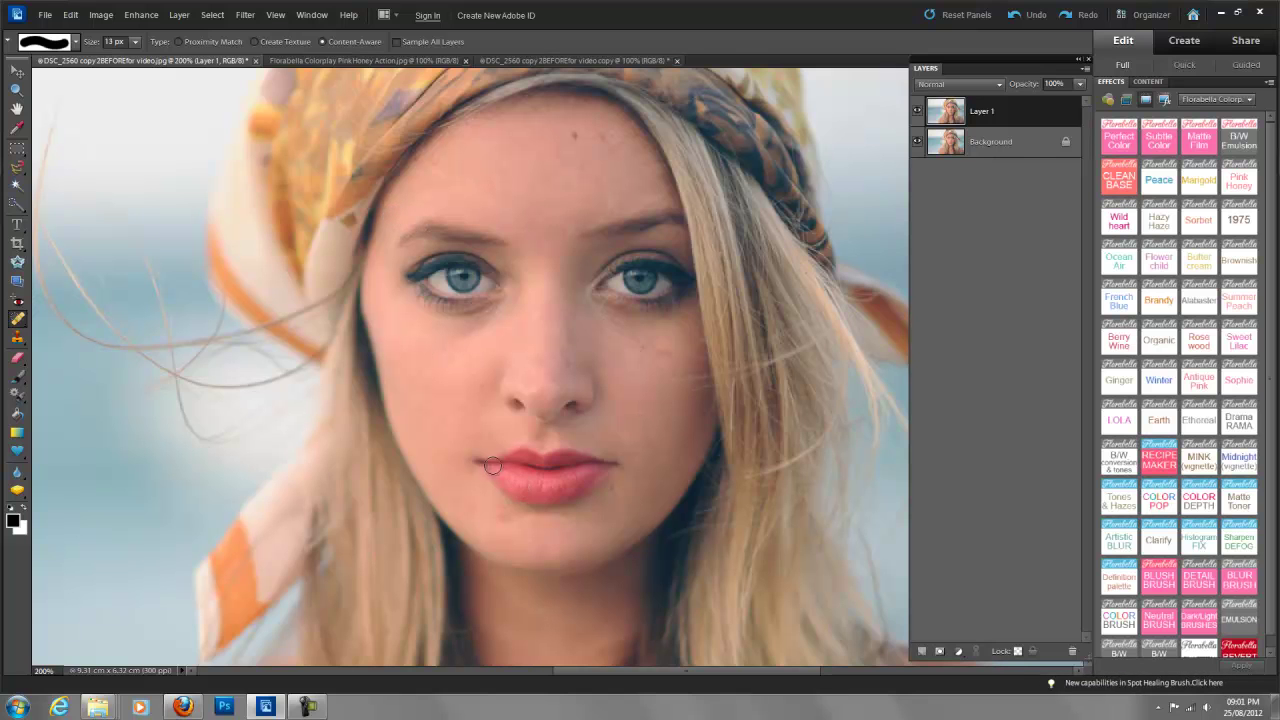
click(476, 515)
click(657, 351)
click(559, 147)
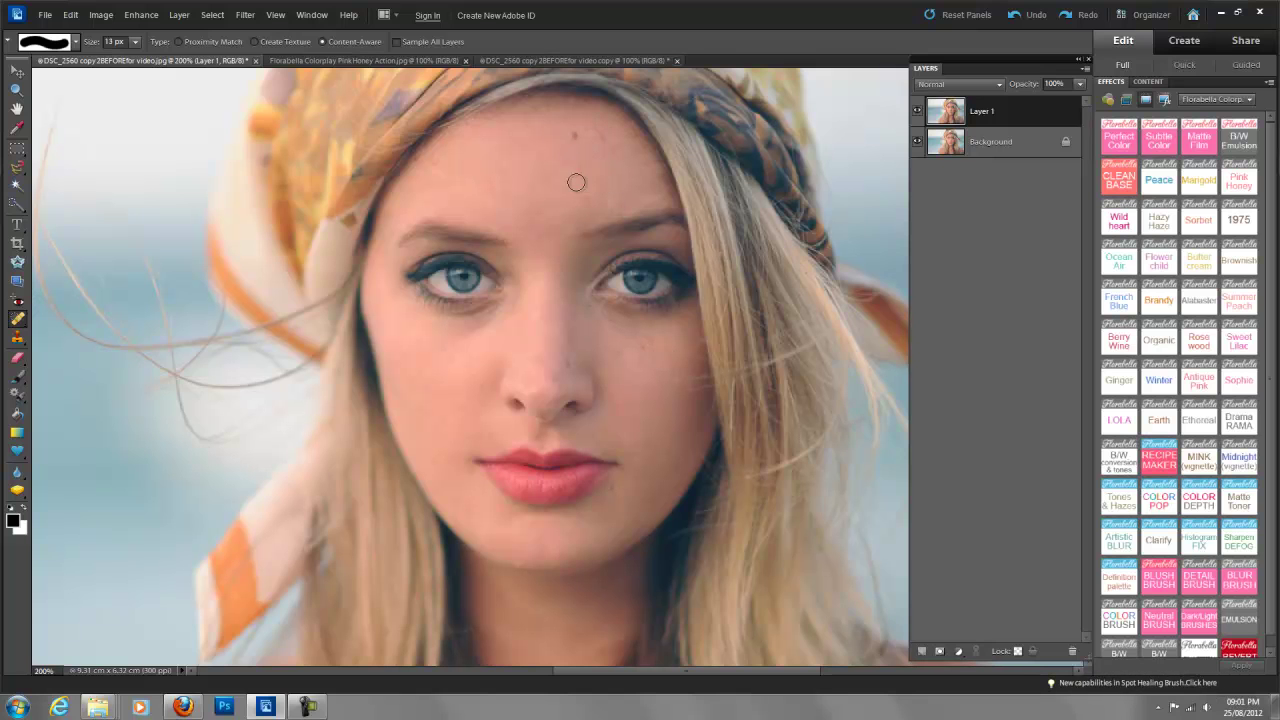
click(577, 183)
Heal spots on the nose tip, under the nose, beside the lip corner and on the cheek.
click(543, 377)
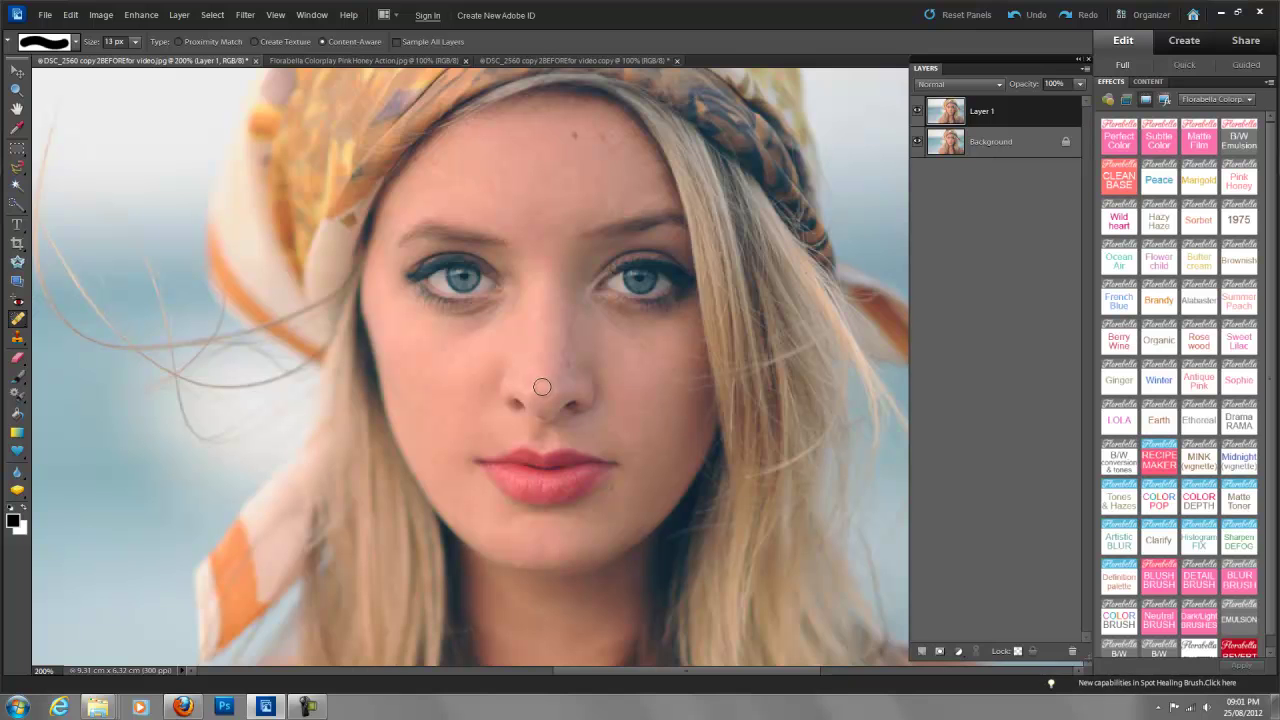
click(542, 434)
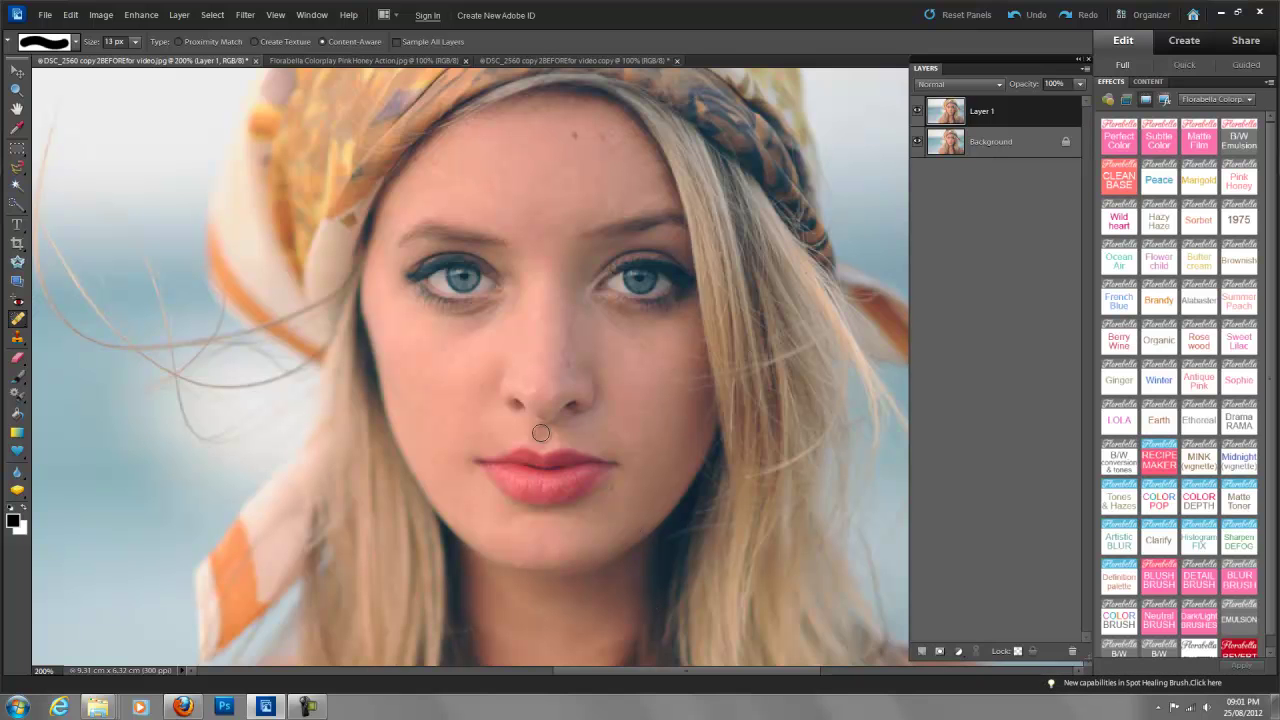
click(451, 458)
click(614, 349)
click(637, 349)
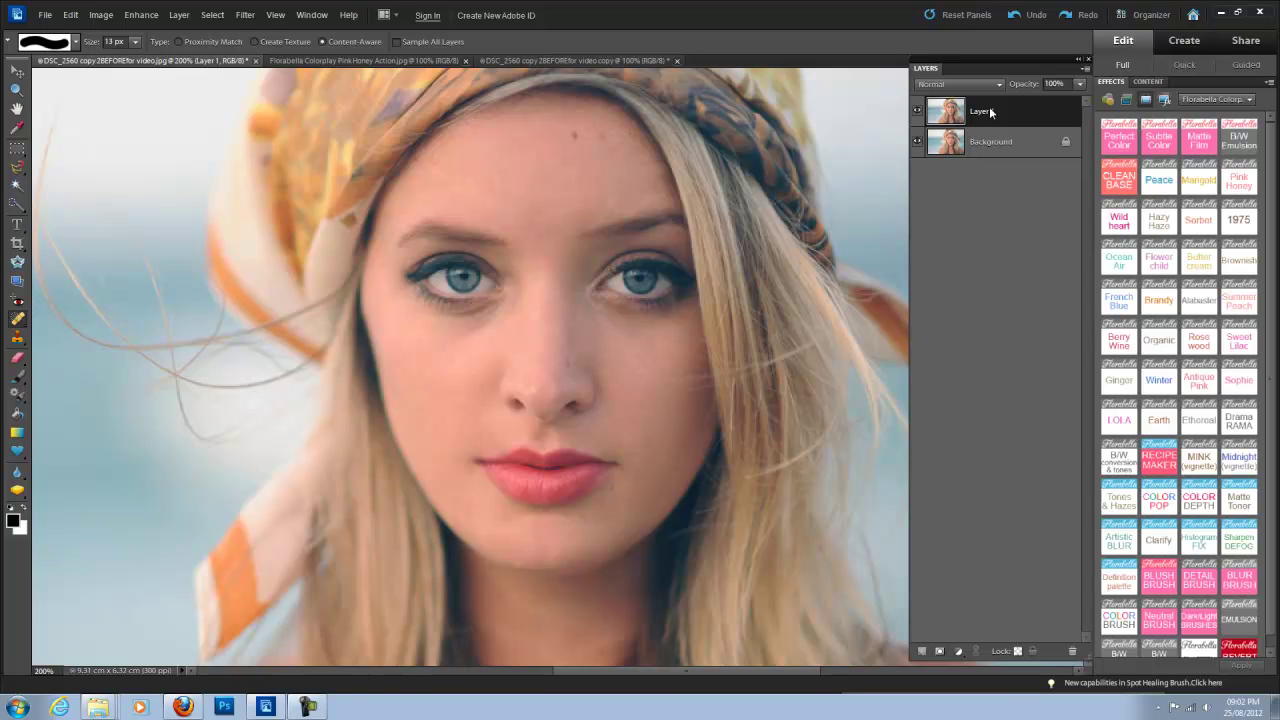
Duplicate into Layer 1 copy, sample clean skin with the Healing Brush, and smooth under the left eye.
key(ctrl+j)
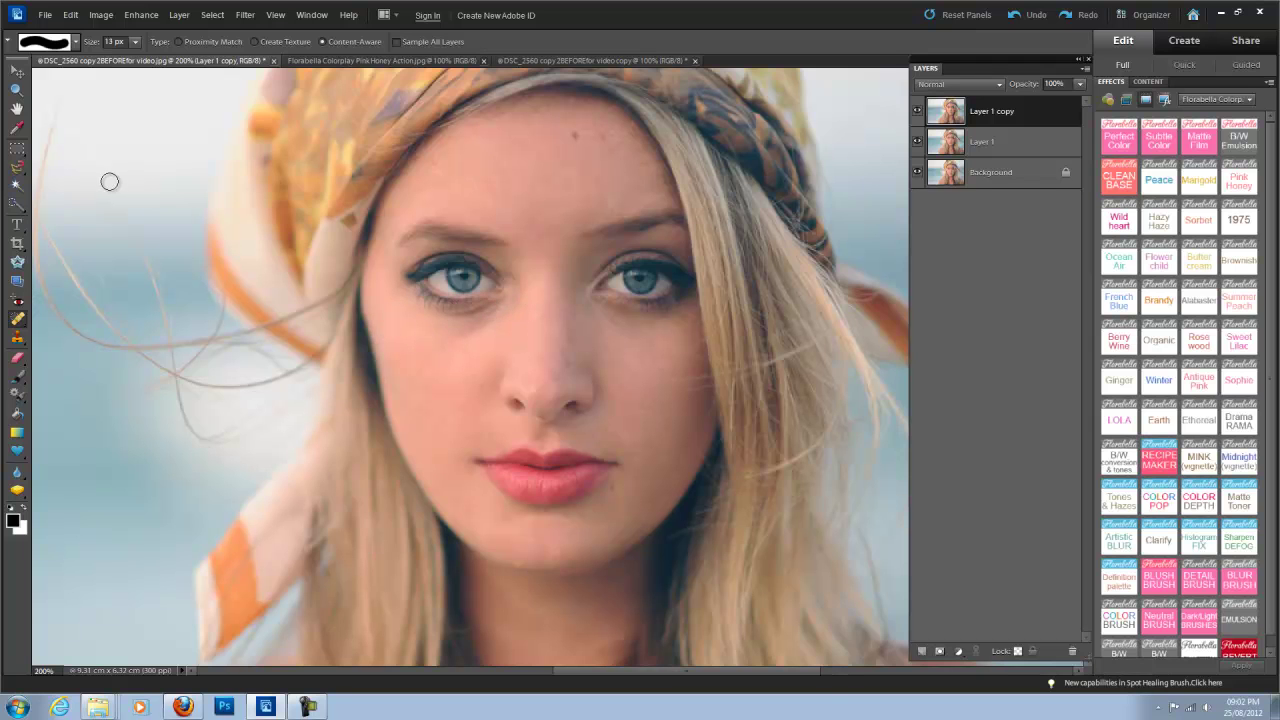
click(18, 319)
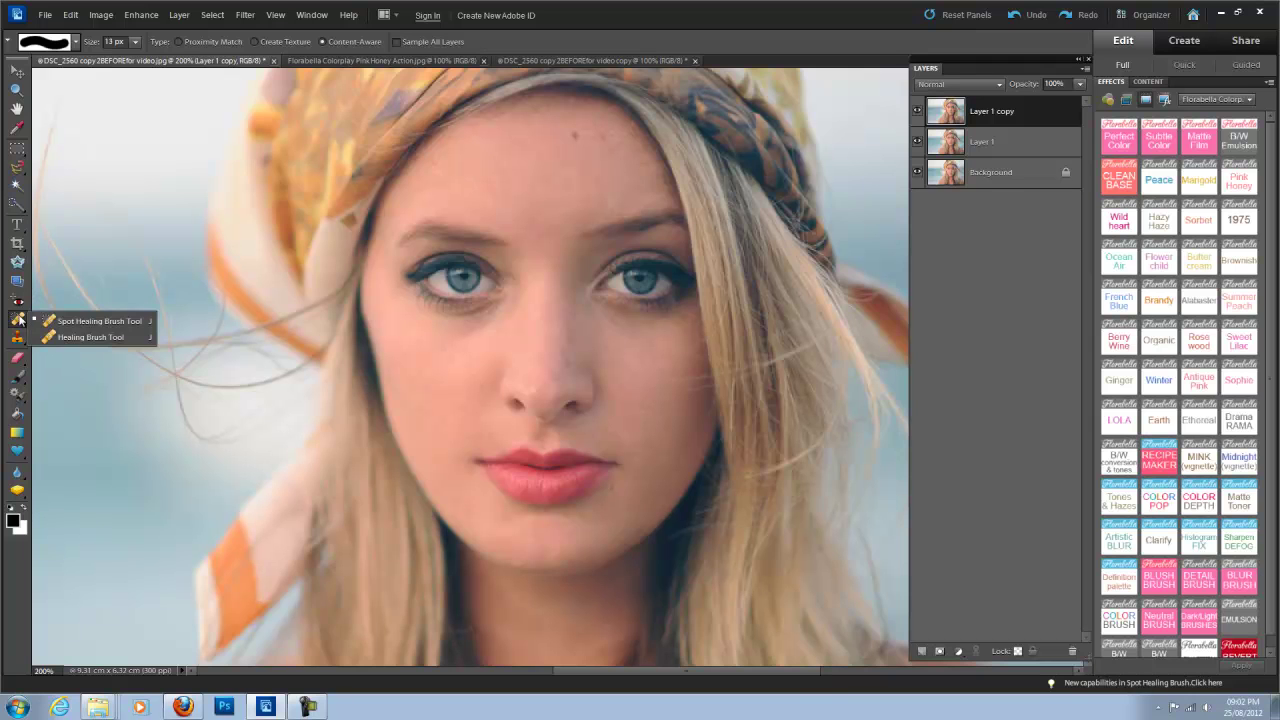
click(80, 338)
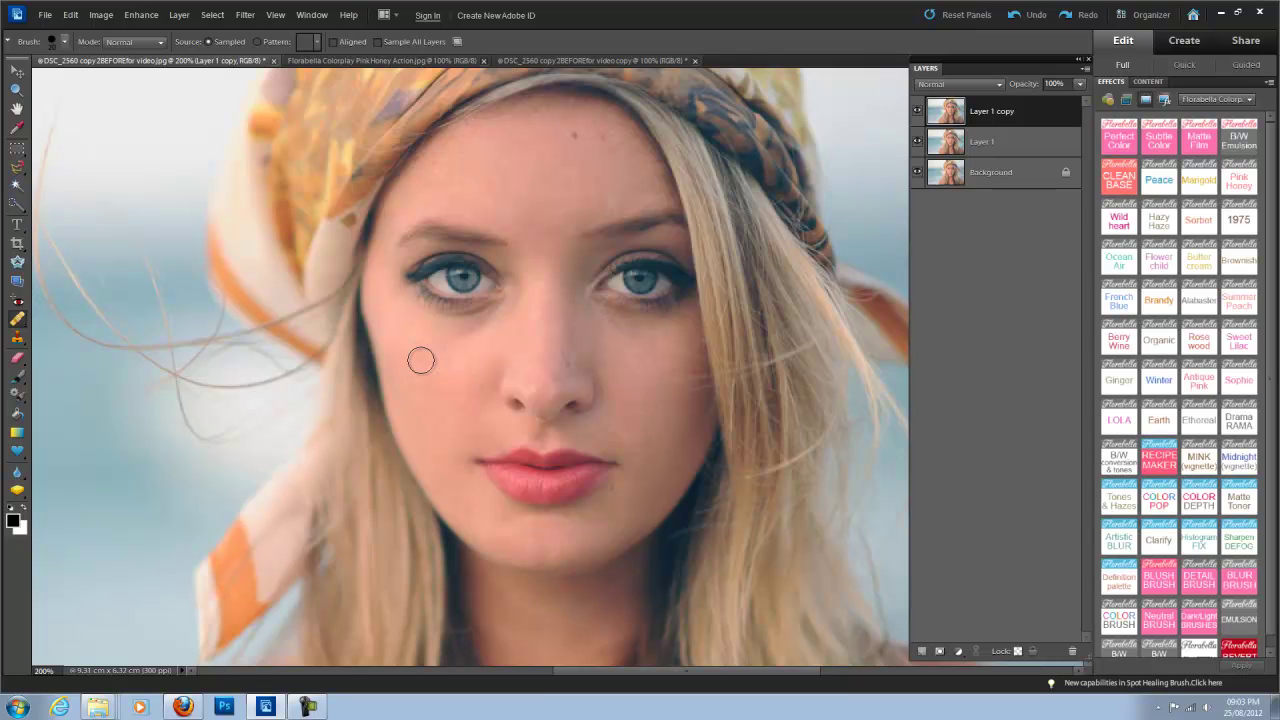
alt+click(420, 358)
mouse_move(452, 332)
mouse_down()
mouse_move(437, 329)
mouse_move(474, 326)
mouse_move(489, 309)
mouse_move(450, 325)
mouse_up()
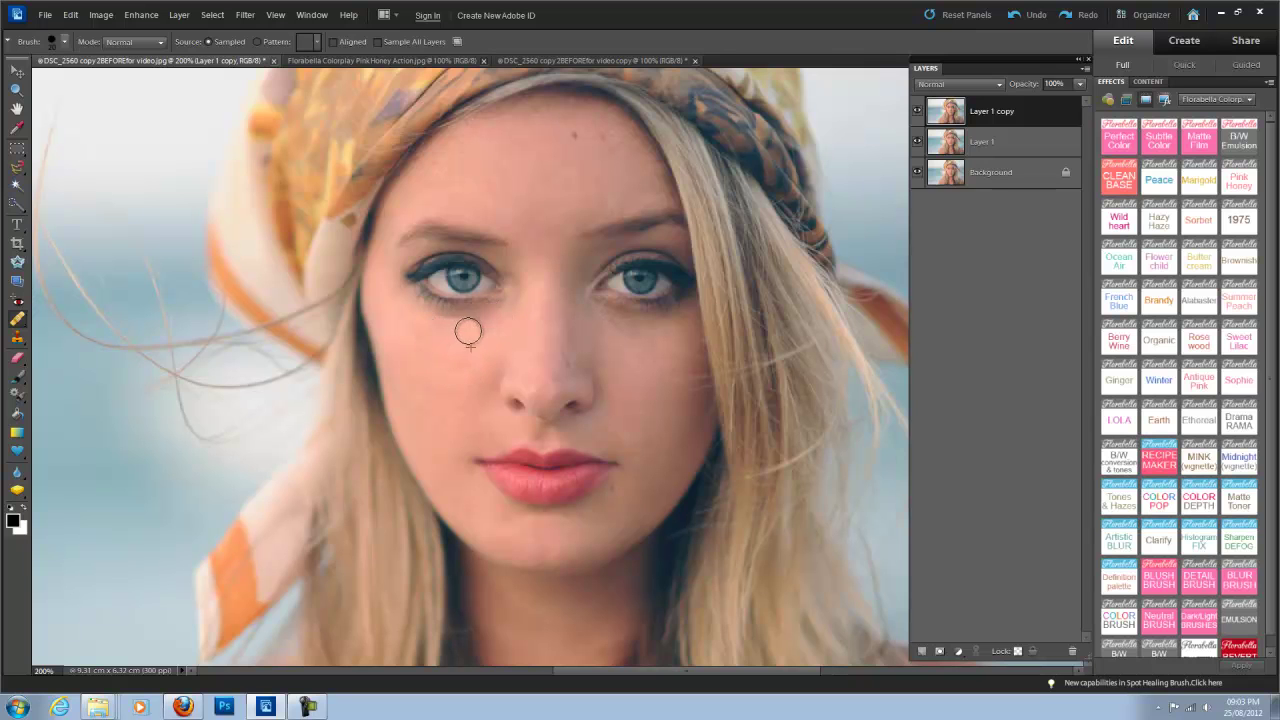
Set brush hardness to 0% and dab away shadows on the cheeks below the eye.
click(64, 41)
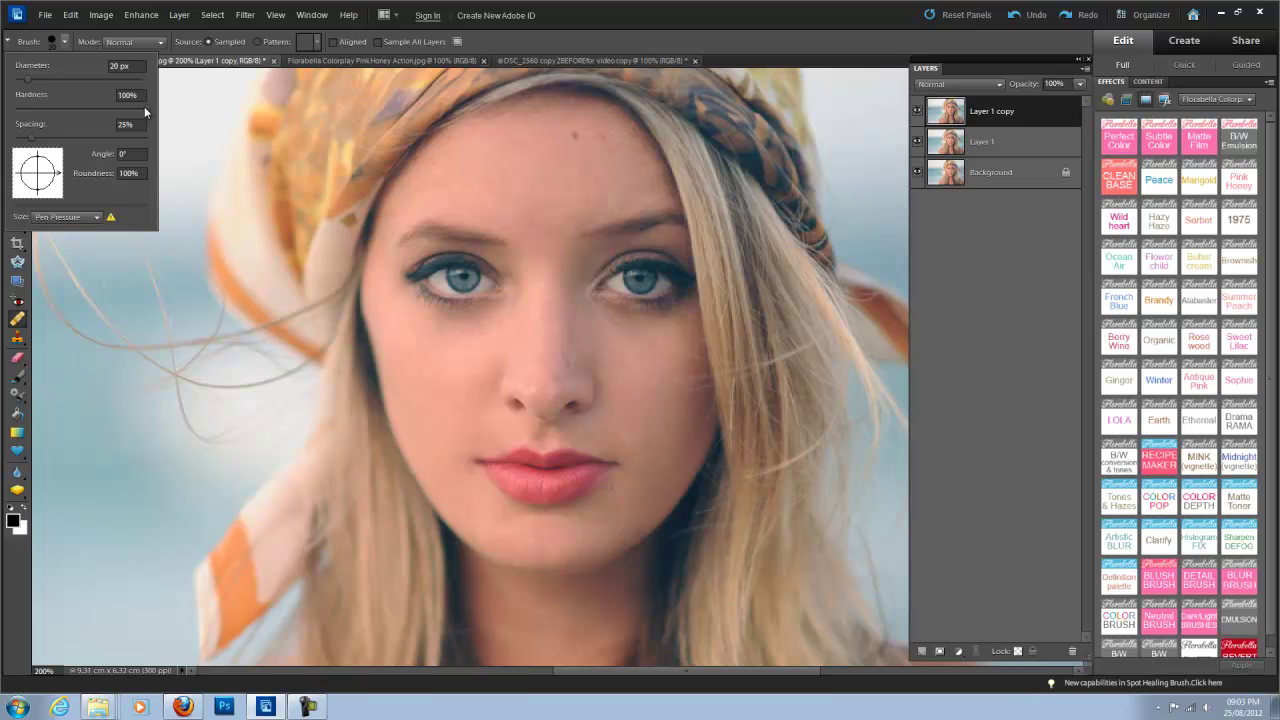
drag(146, 107, 6, 108)
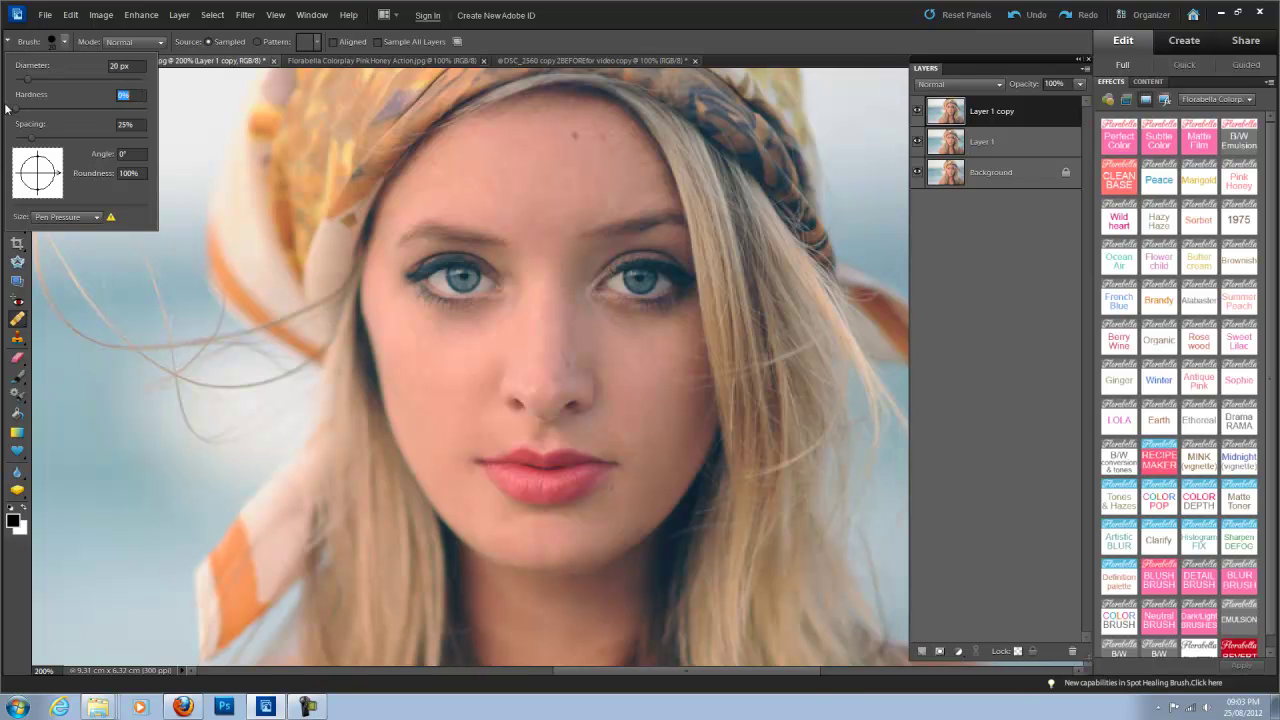
click(445, 352)
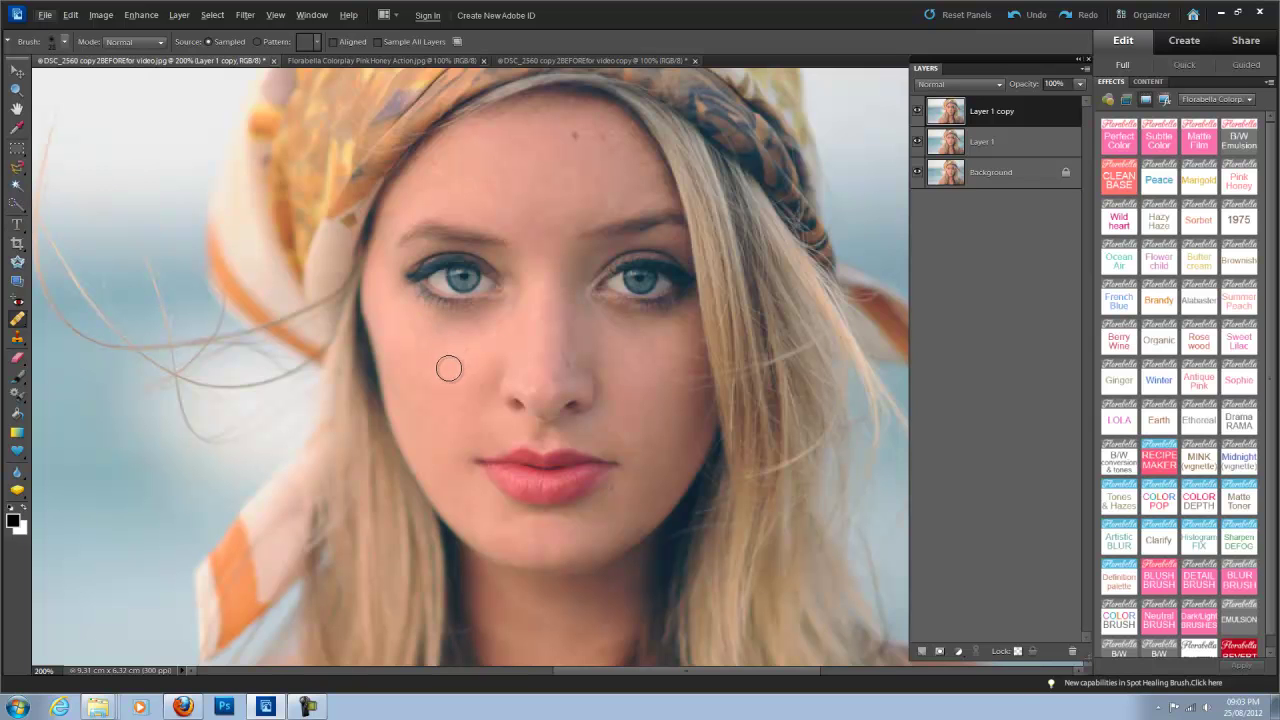
click(449, 338)
click(640, 368)
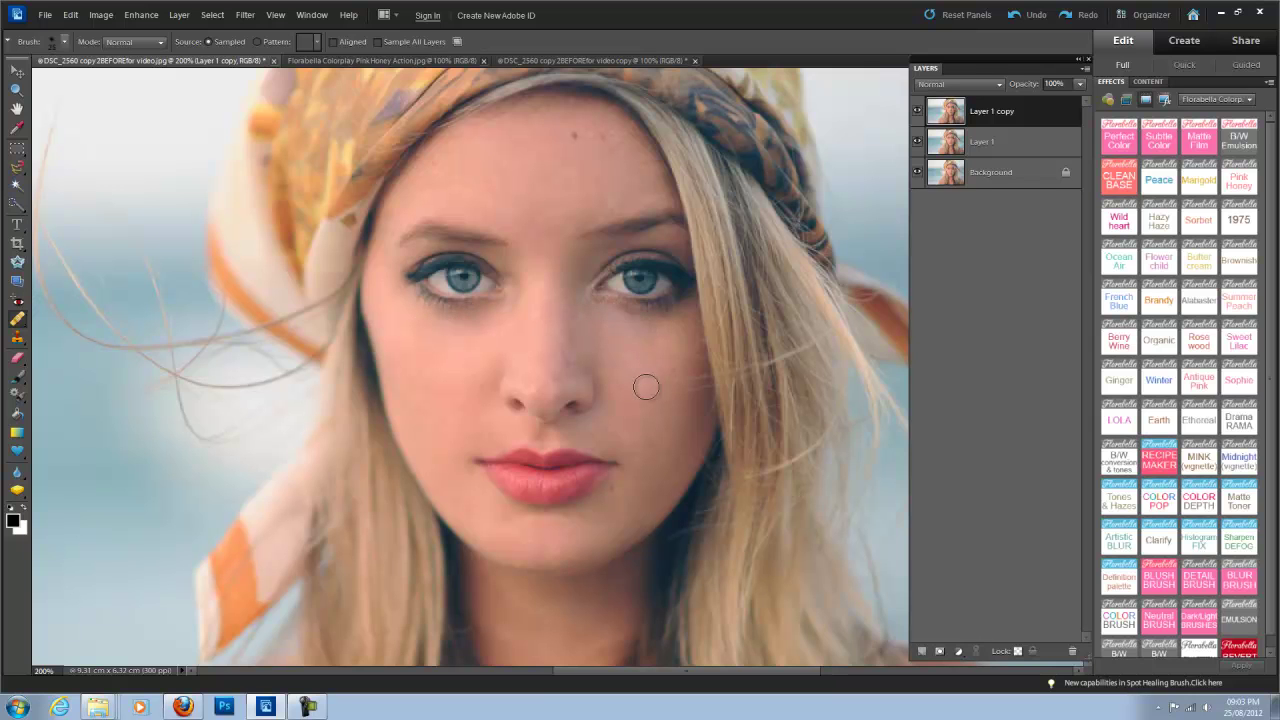
click(646, 383)
click(640, 382)
Compare before and after, then lower Layer 1 copy's opacity to soften the retouching.
click(918, 111)
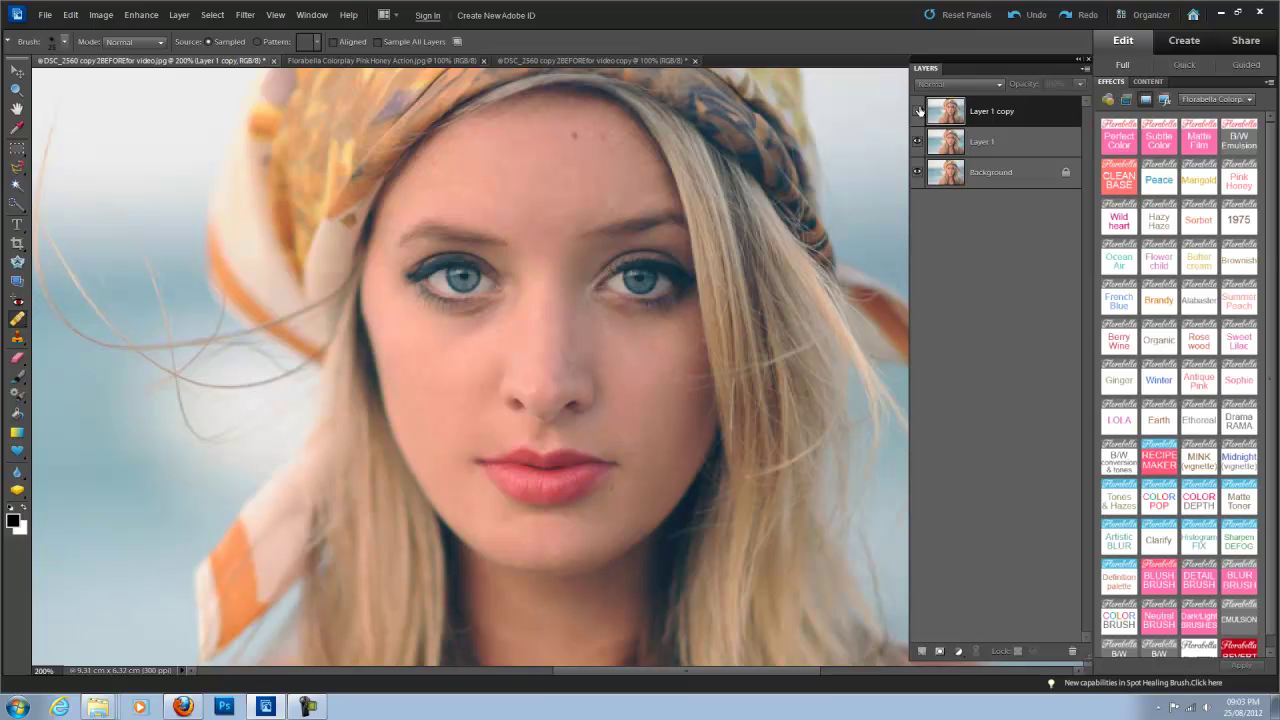
click(918, 111)
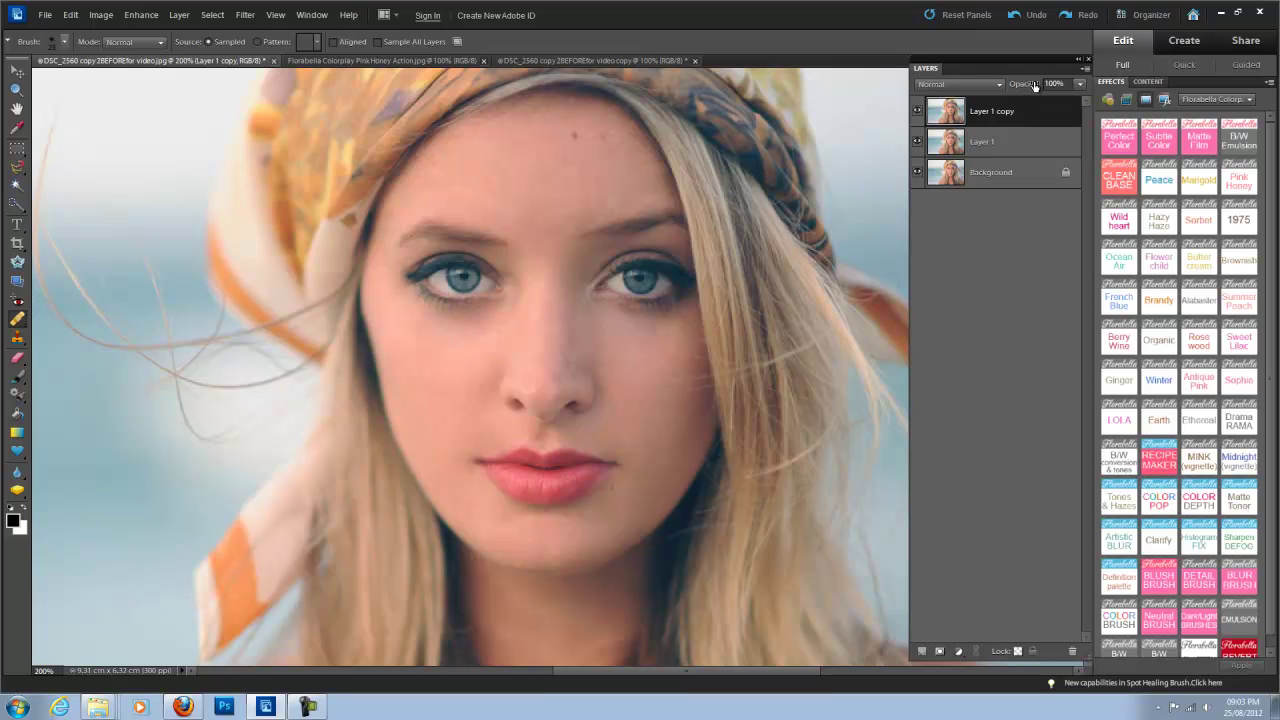
drag(1035, 86, 942, 78)
Zoom out to 100% and flatten all layers with the FLATTEN effect.
key(ctrl+minus)
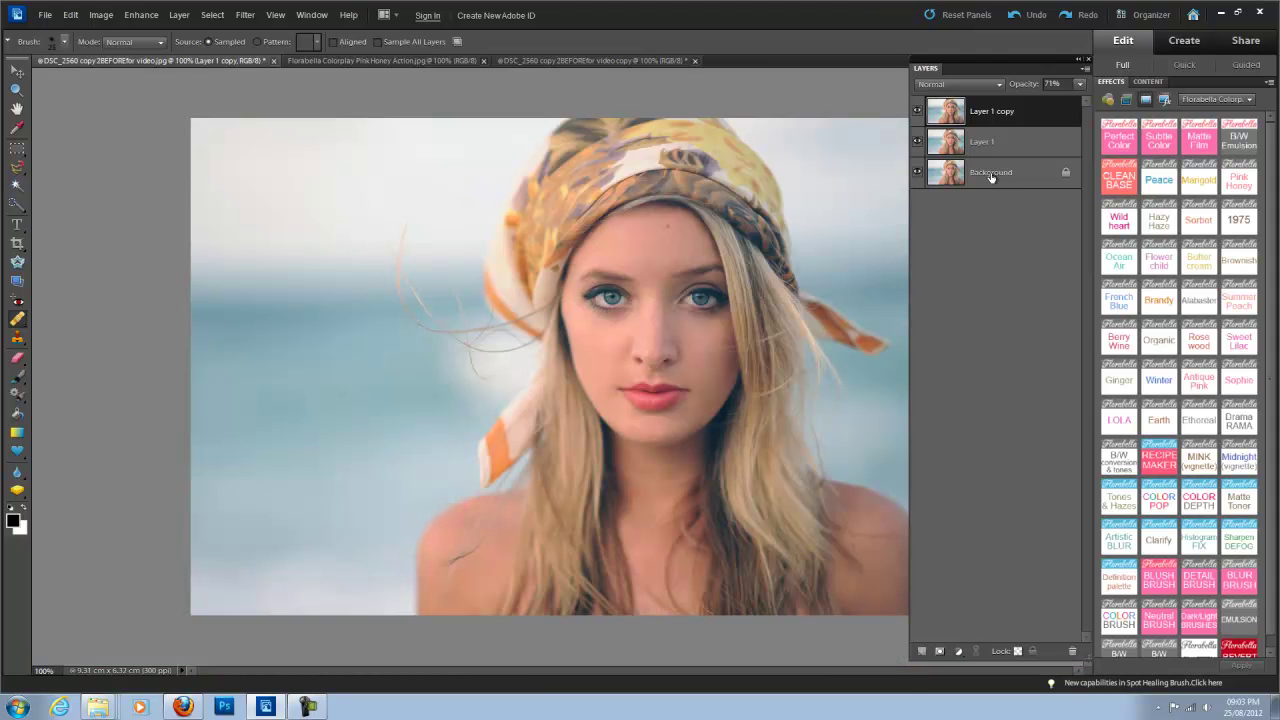
scroll(1272, 425, down, 1)
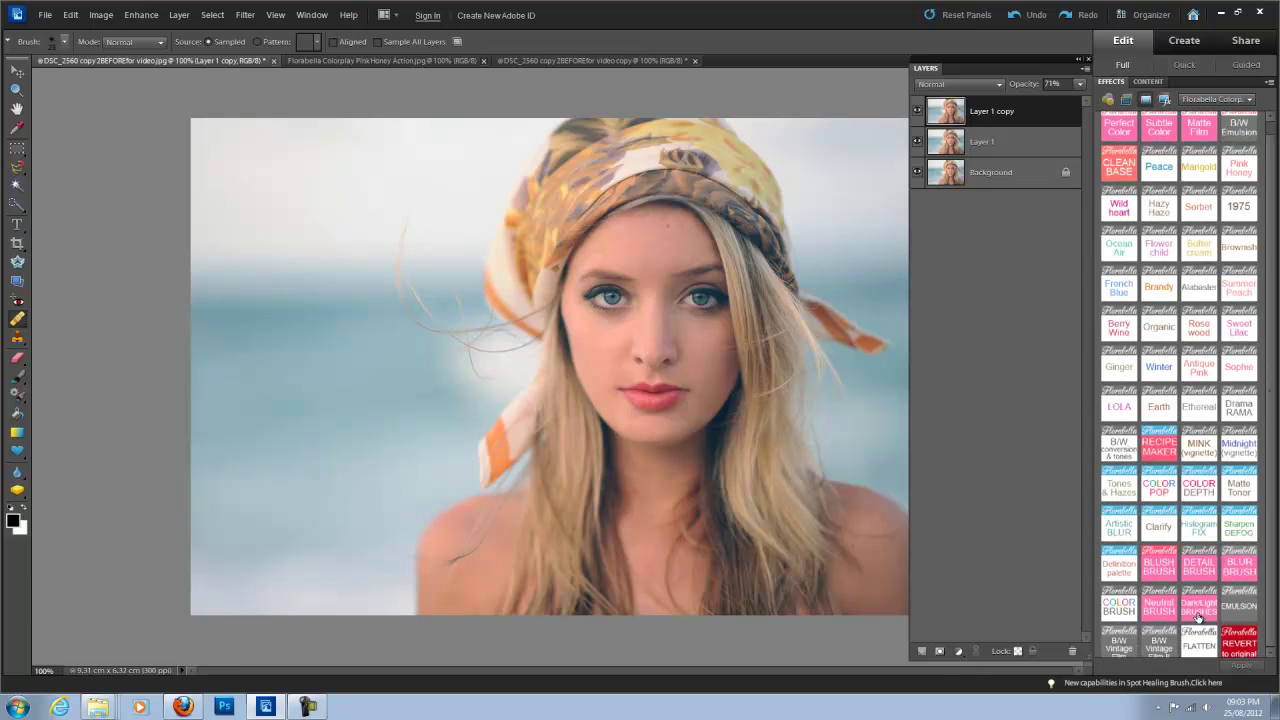
double_click(1204, 643)
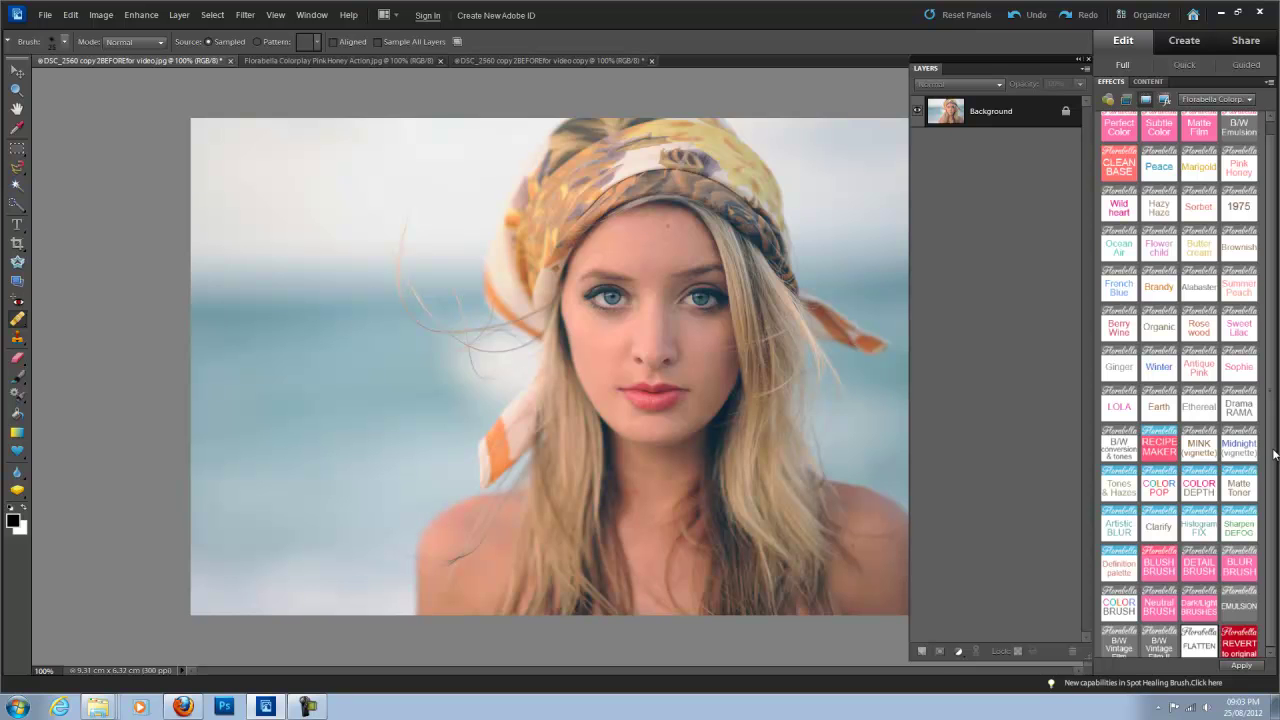
Apply the CLEAN BASE, Subtle Color and Matte Film effects to the portrait.
scroll(1274, 455, up, 1)
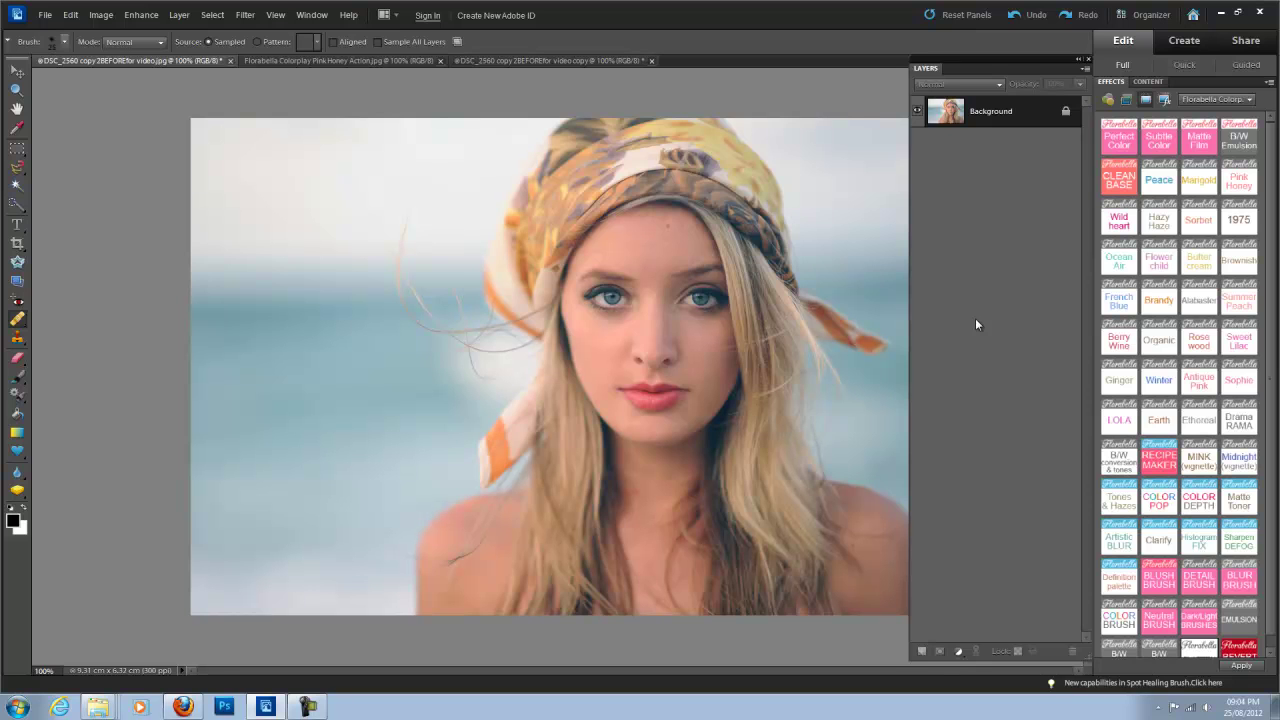
double_click(1131, 174)
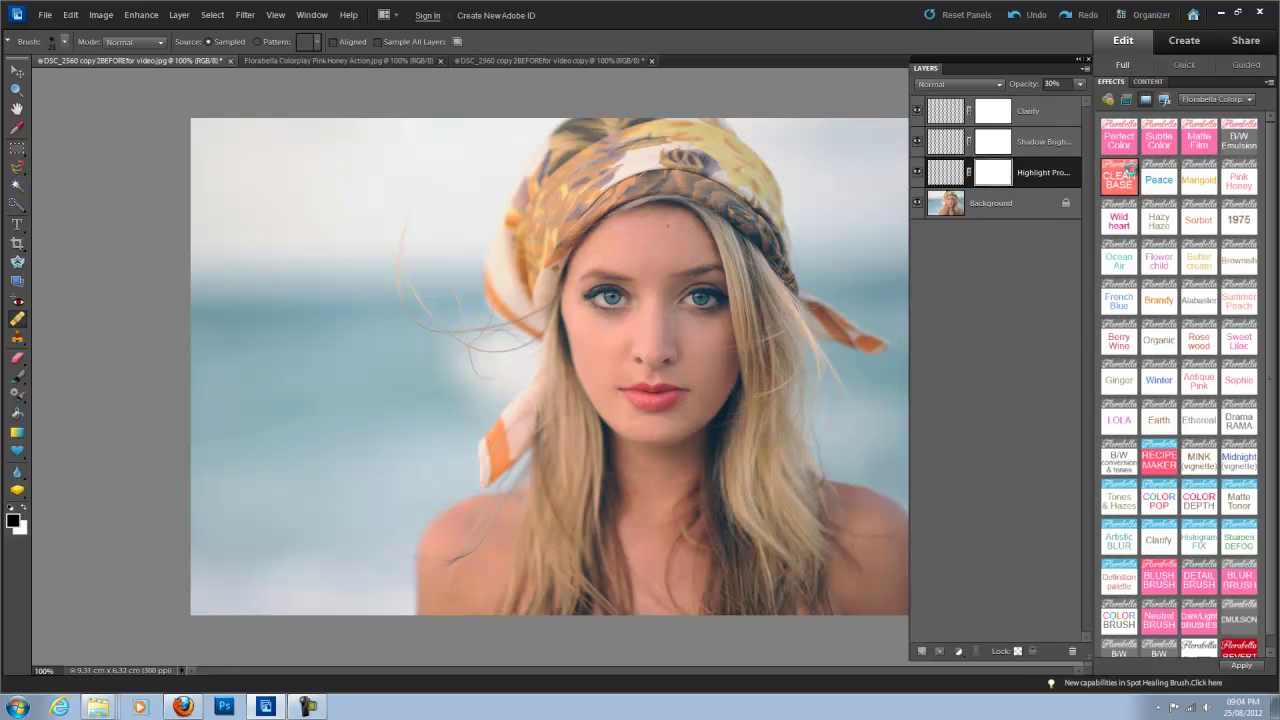
double_click(1158, 140)
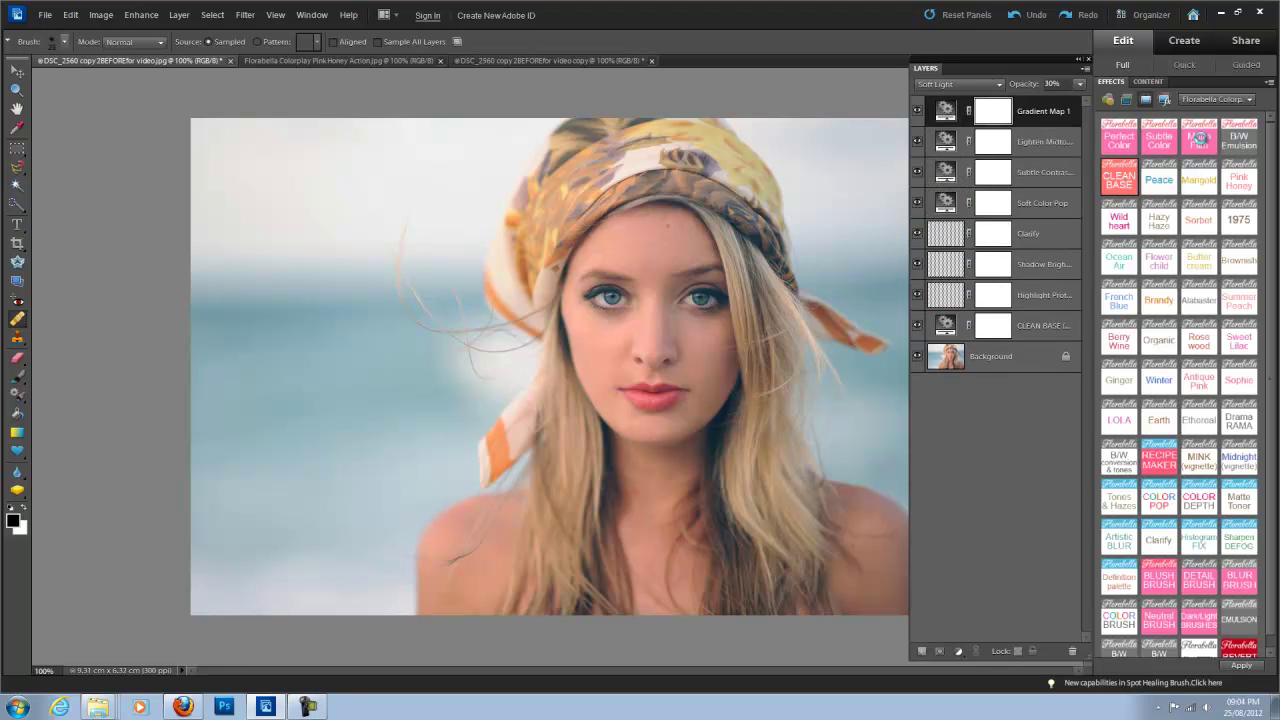
double_click(1205, 140)
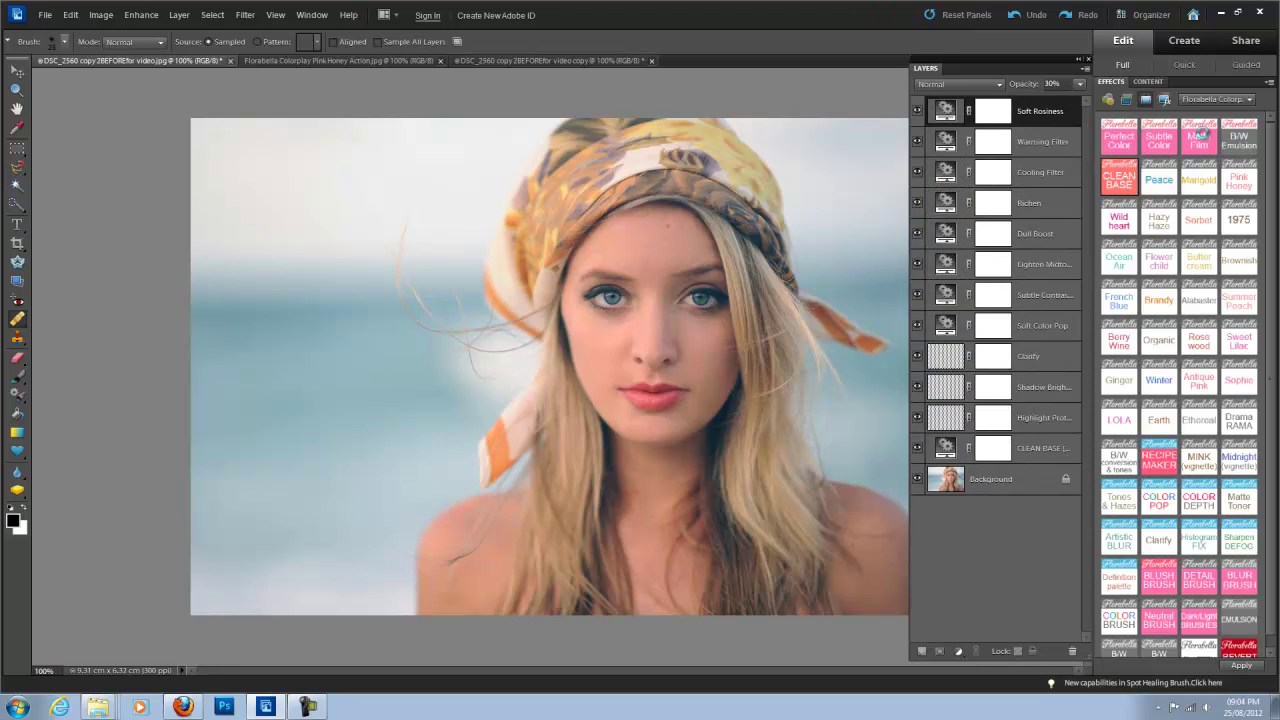
Add the B/W Emulsion layers, preview black and white, then hide them to restore colour.
double_click(1119, 460)
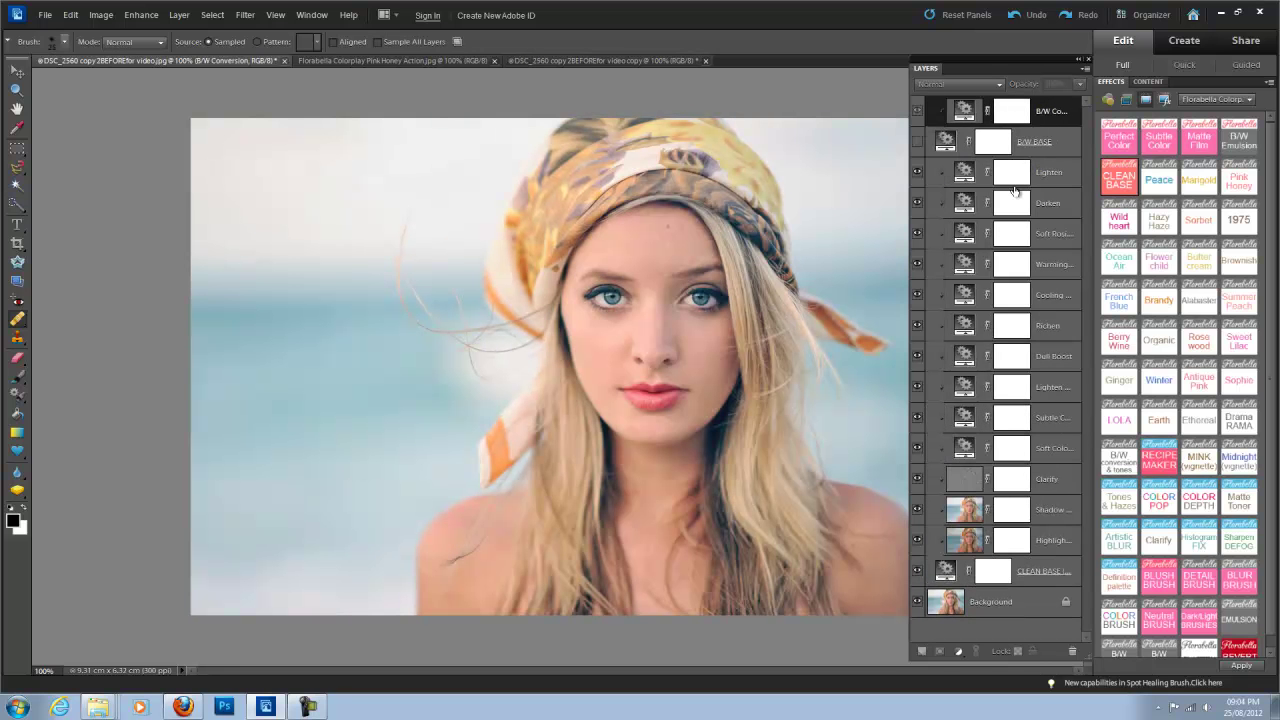
click(920, 141)
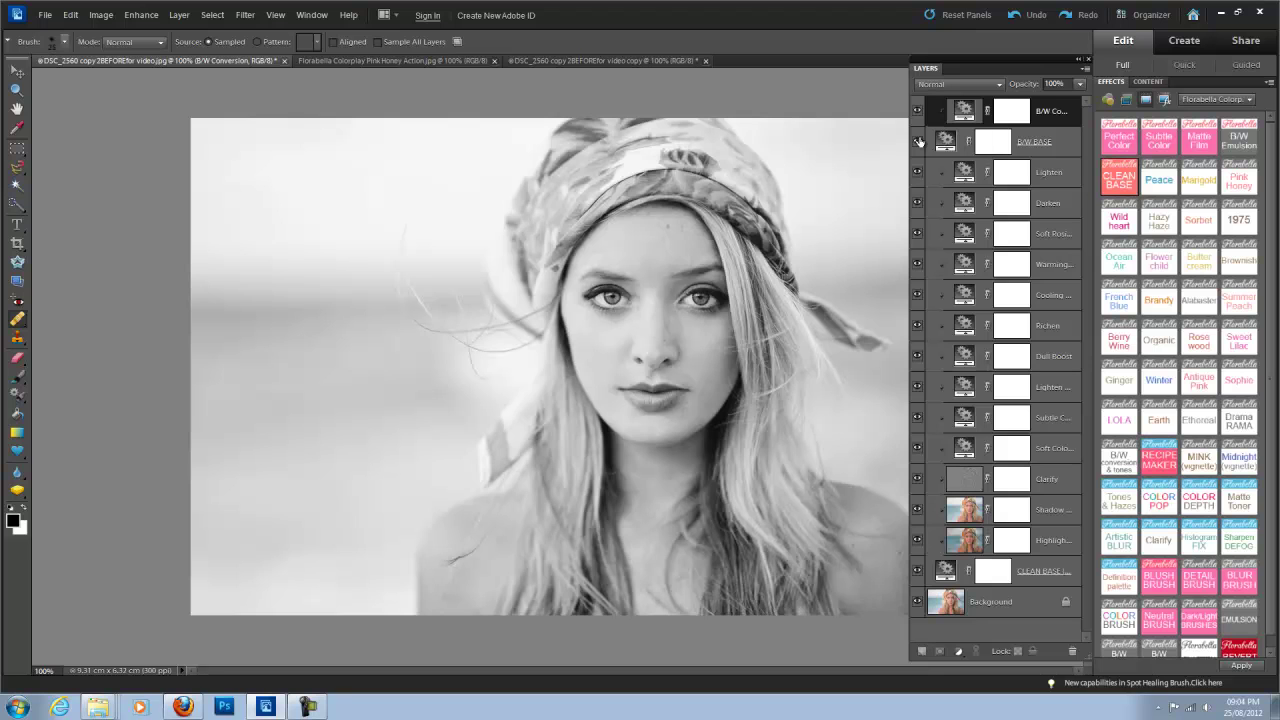
click(920, 141)
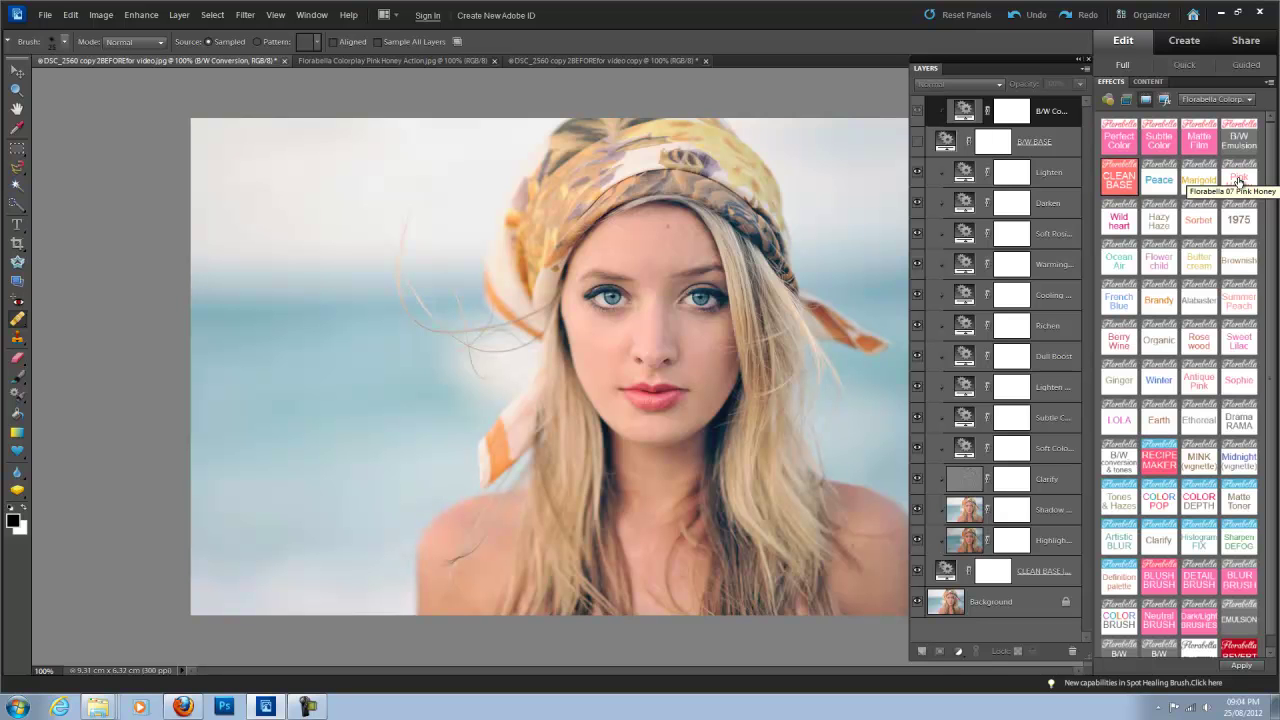
Add Pink Honey, then enable its Soft Light De-haze layer at about 8% opacity.
double_click(1239, 180)
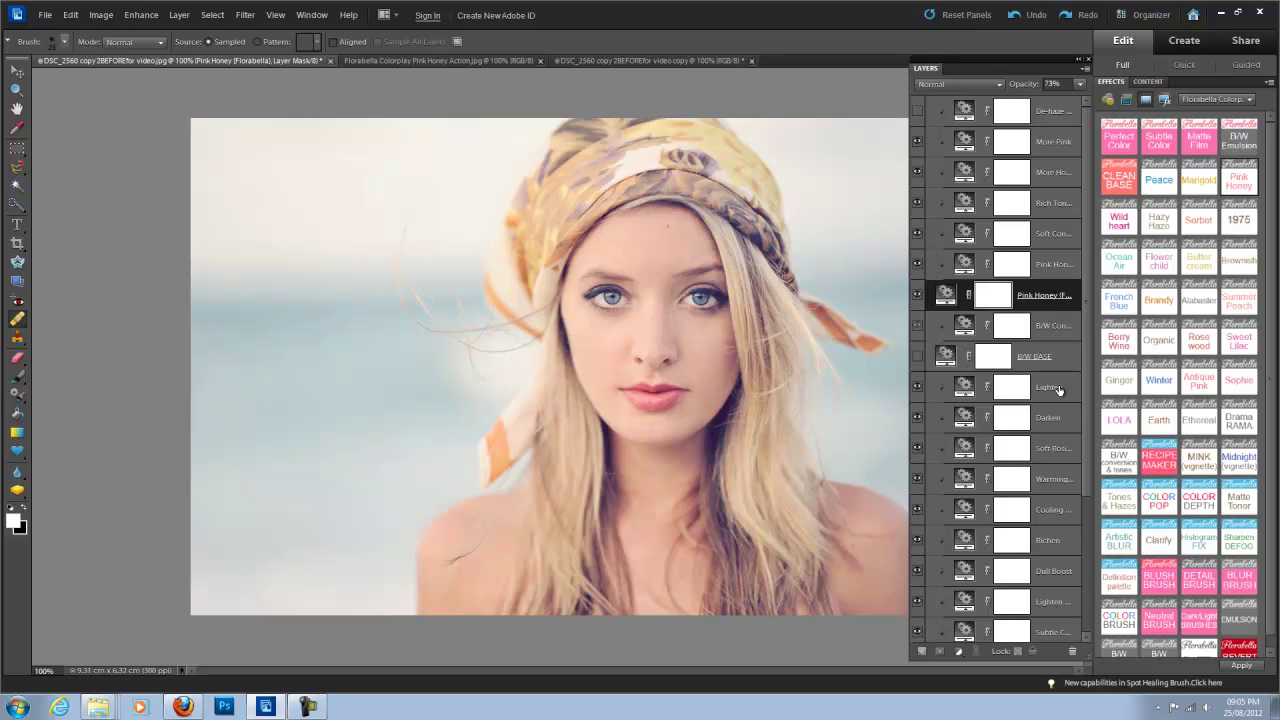
click(1050, 115)
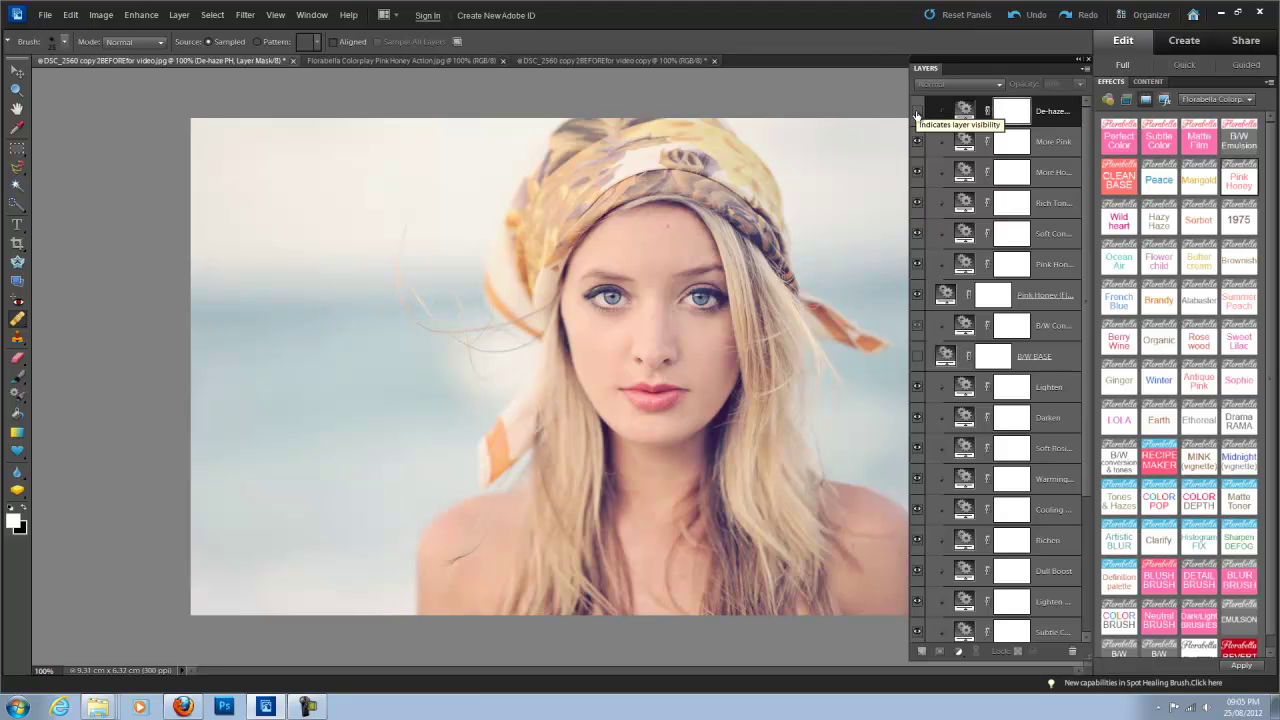
click(916, 112)
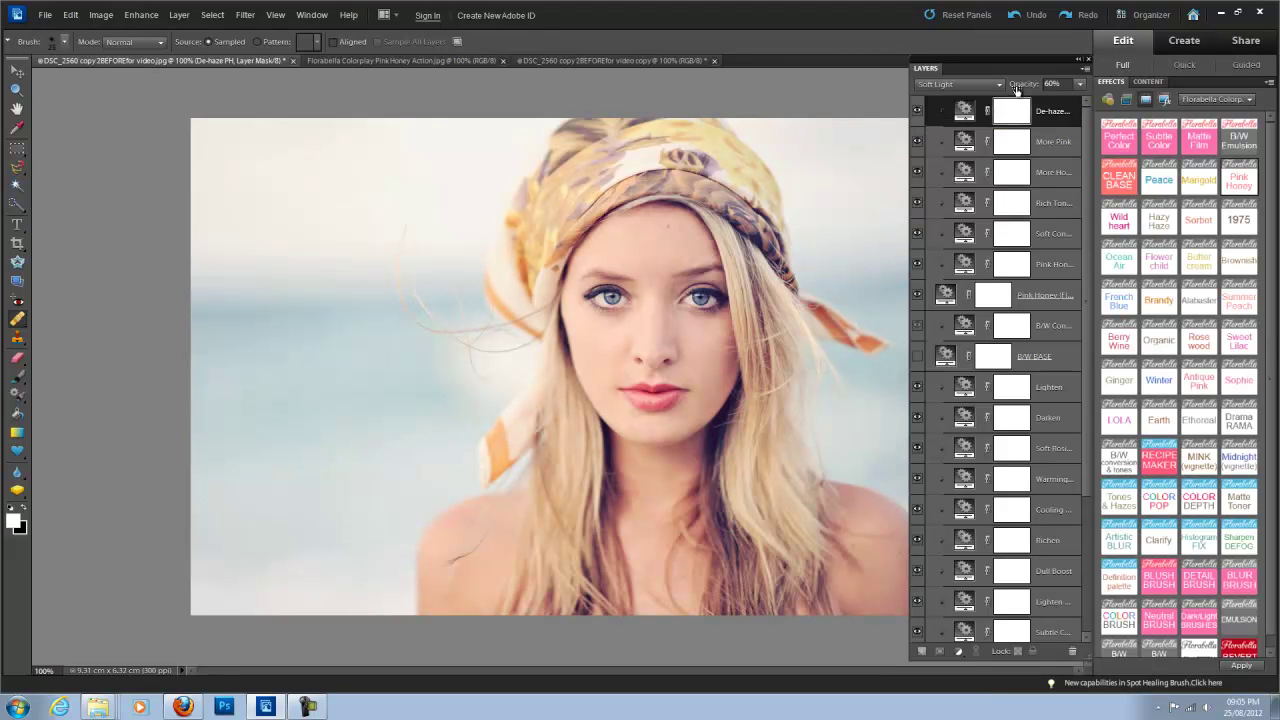
click(917, 111)
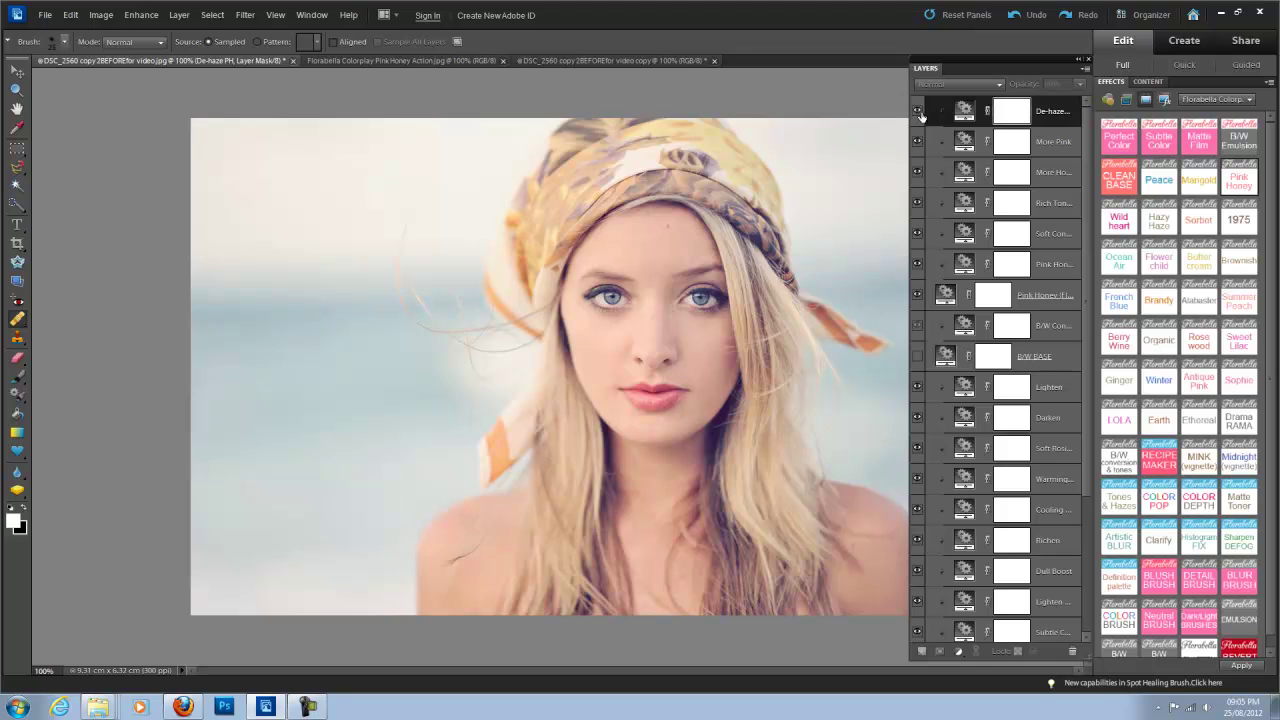
drag(1026, 88, 991, 84)
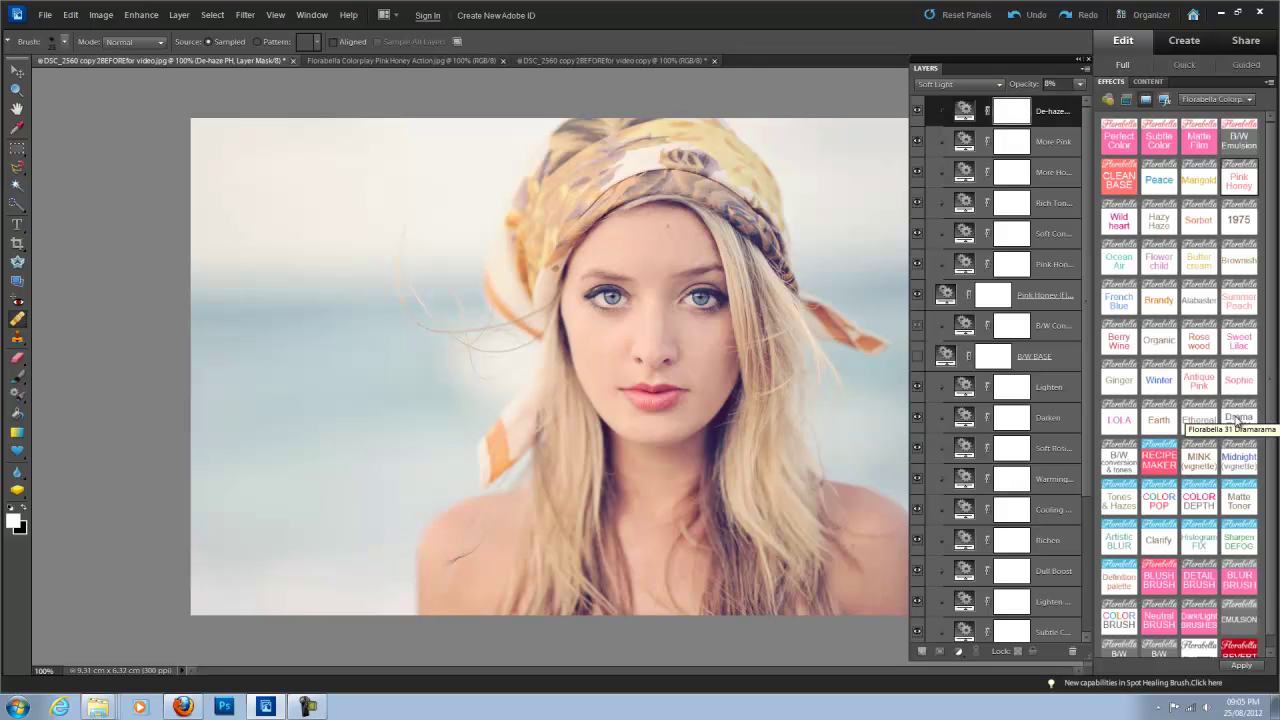
scroll(1237, 420, down, 1)
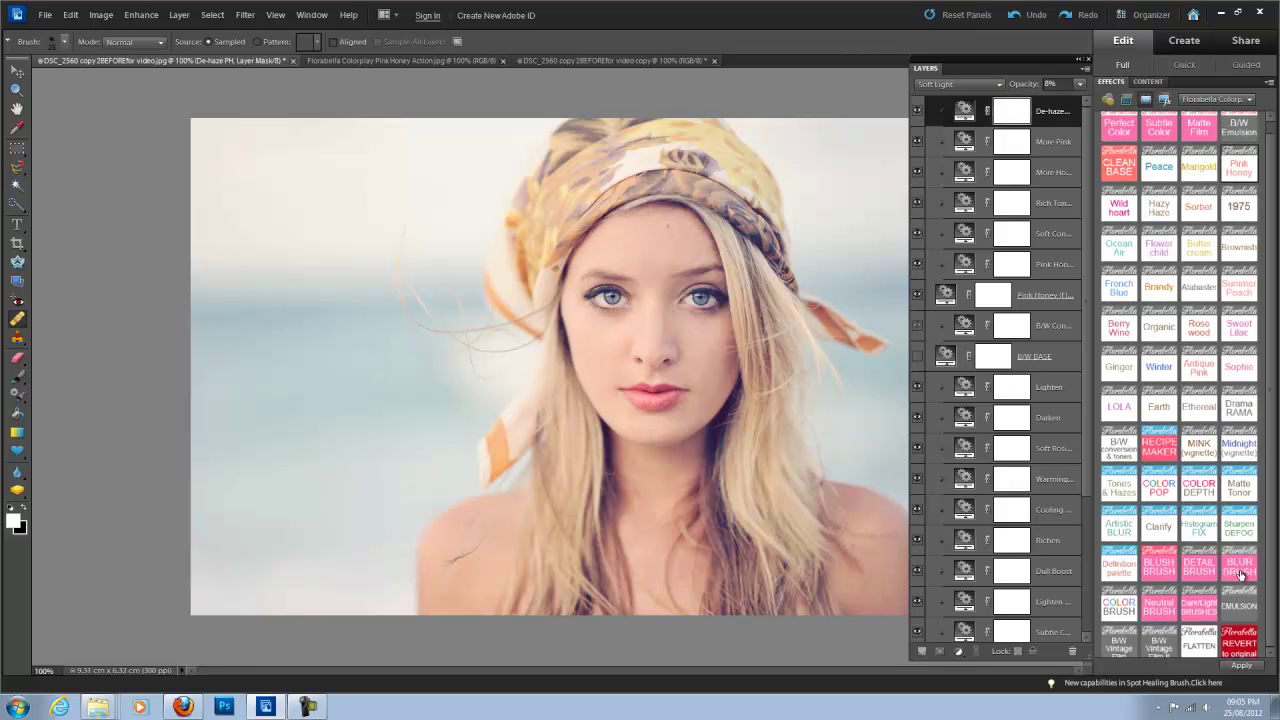
Add Blush Brush, enlarge the brush to 80 px, lower its opacity, and paint both cheeks.
double_click(1163, 572)
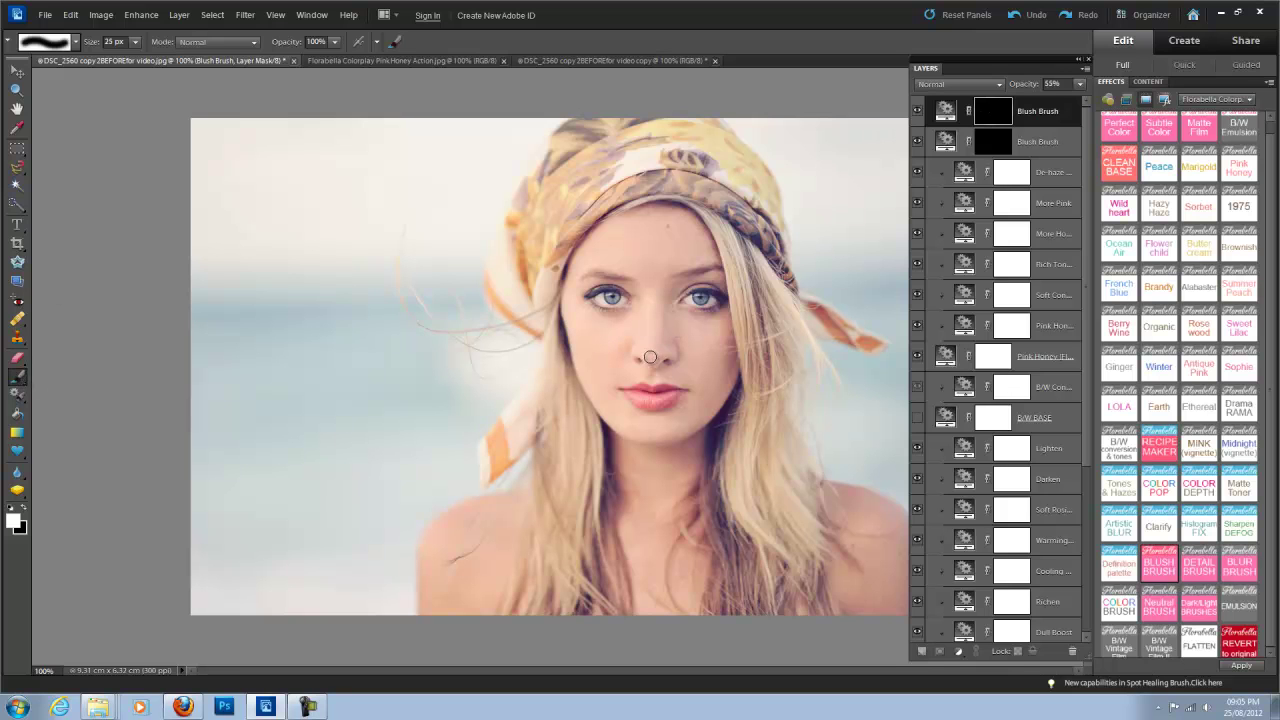
key(bracketright)
key(bracketright)
key(bracketright)
key(bracketright)
key(bracketright)
key(bracketright)
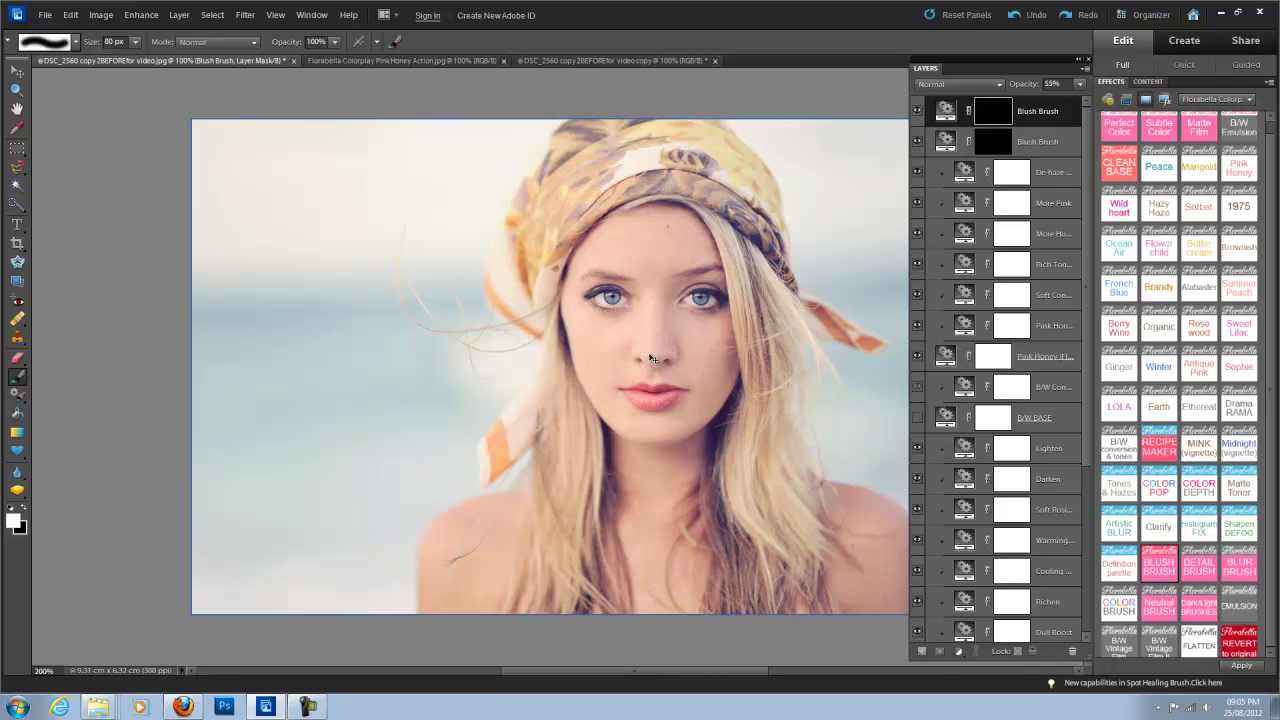
key(ctrl+equal)
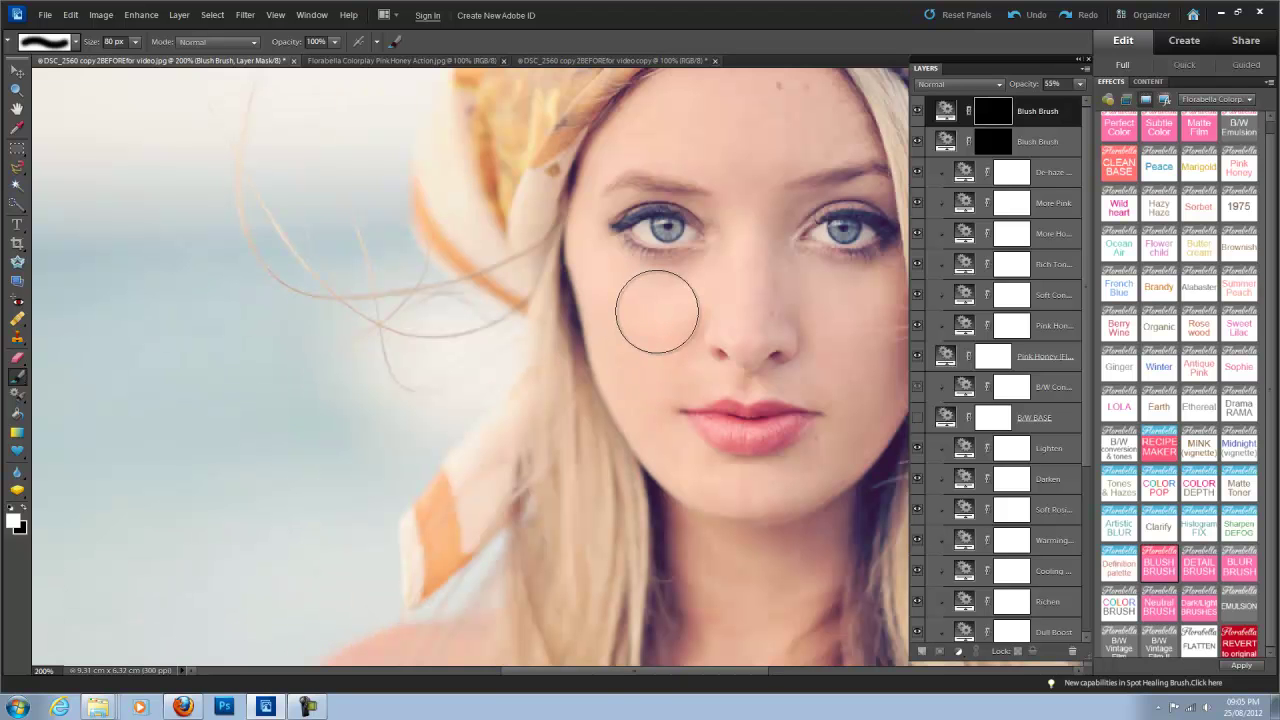
drag(627, 669, 668, 667)
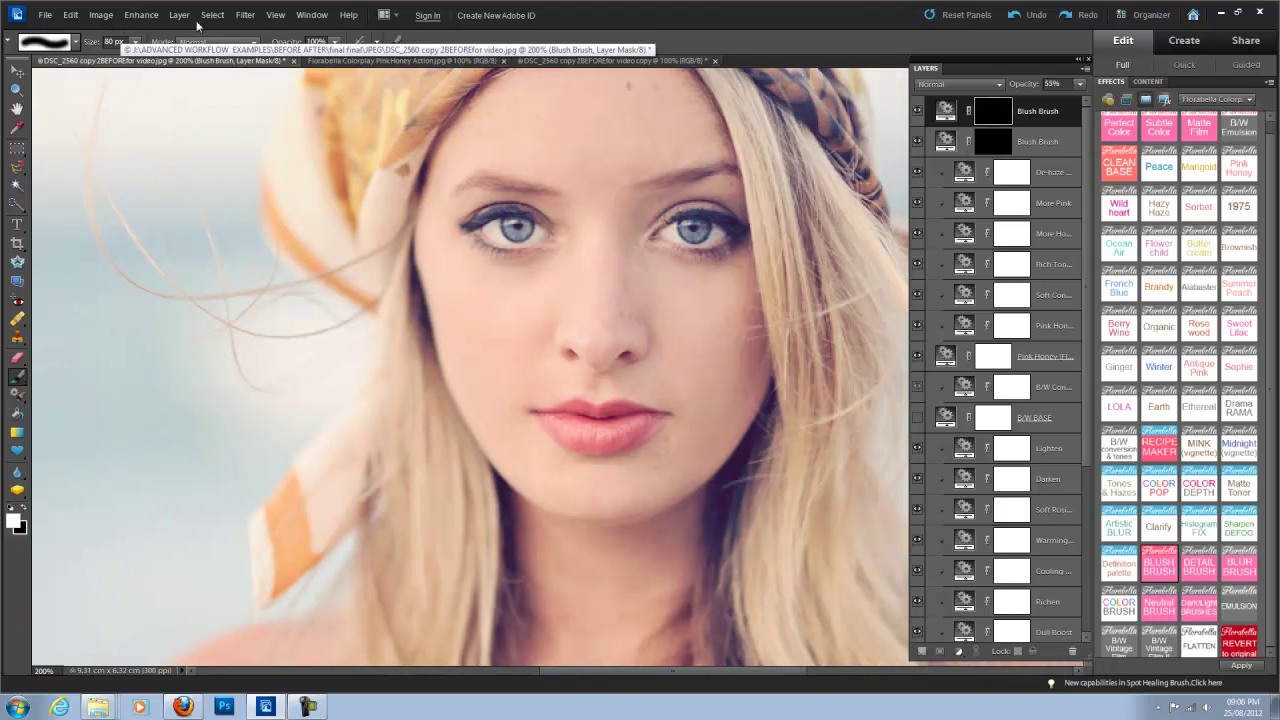
drag(305, 41, 285, 47)
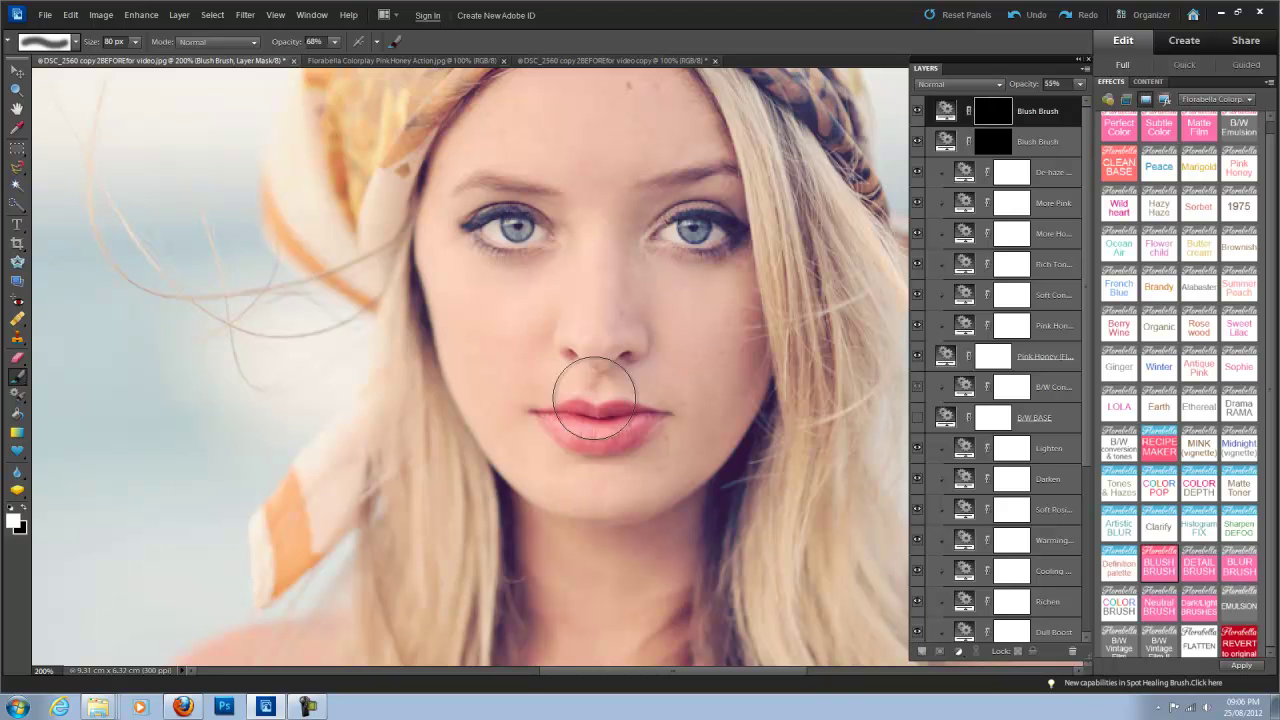
drag(498, 328, 491, 320)
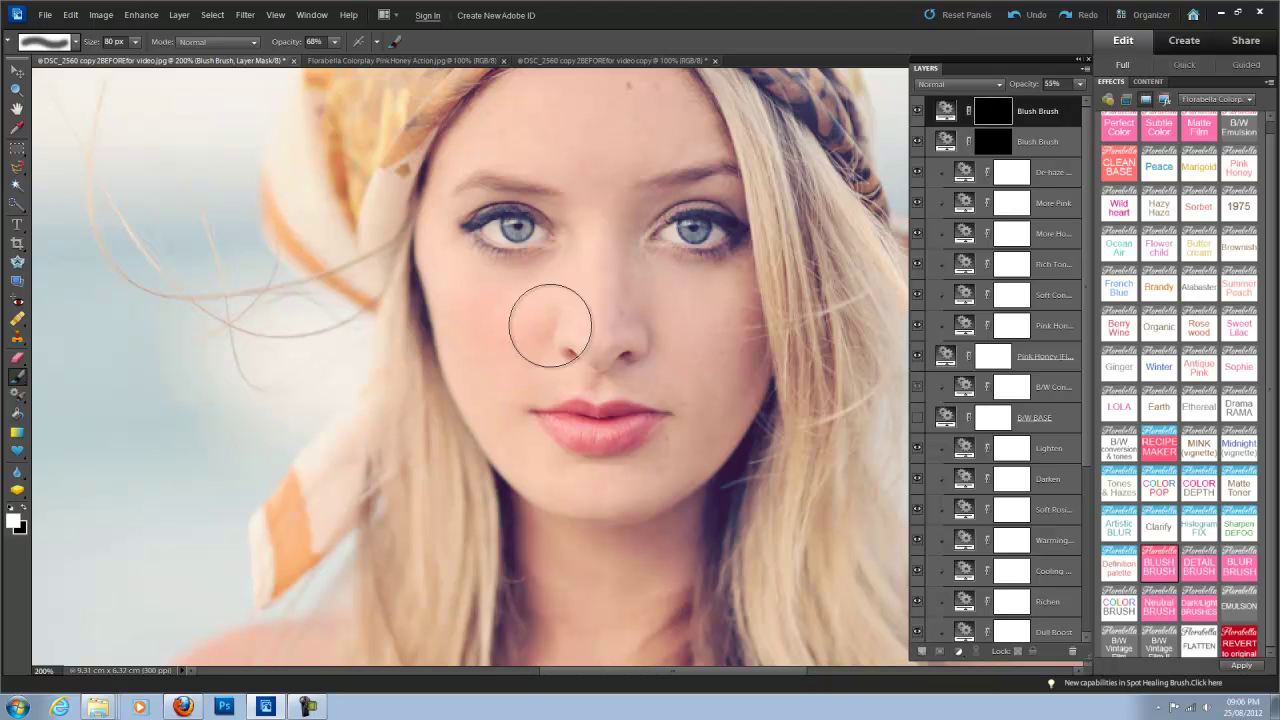
drag(688, 333, 714, 326)
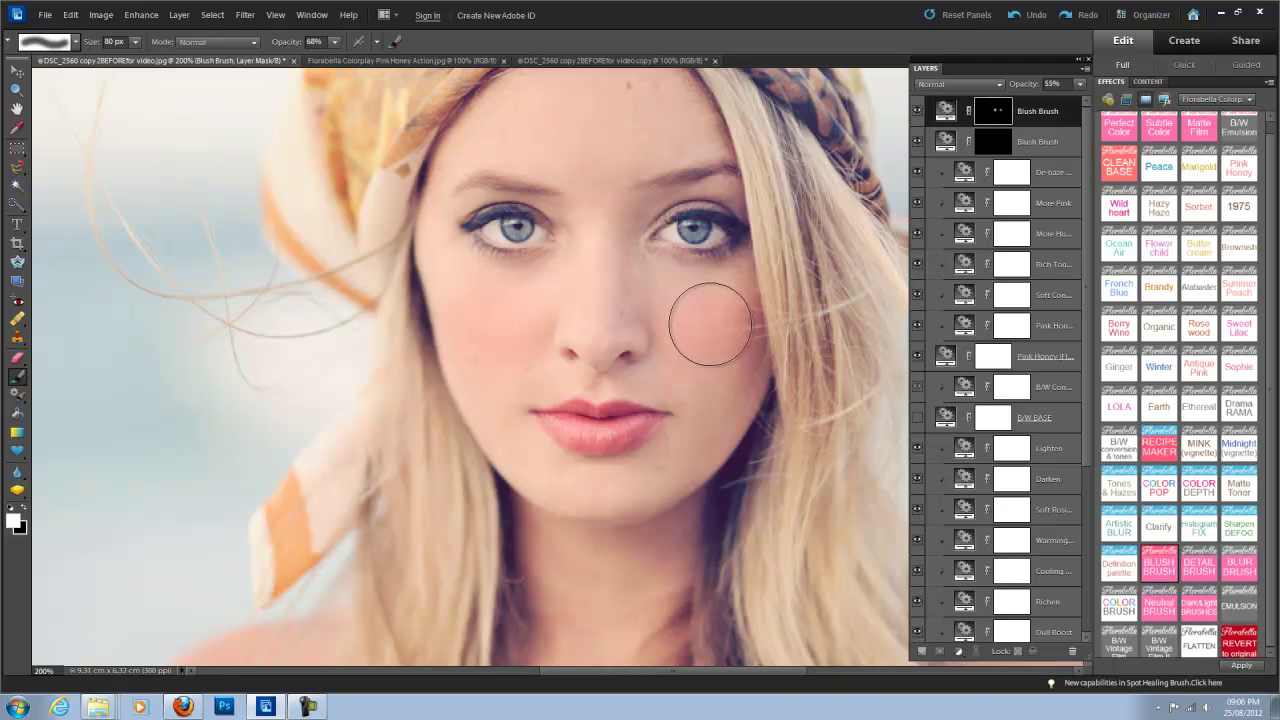
Paint pink onto the lips on the second Blush Brush layer with a smaller brush.
click(1002, 146)
key(bracketleft)
key(bracketleft)
key(bracketleft)
key(bracketleft)
mouse_move(586, 400)
mouse_down()
mouse_move(640, 426)
mouse_move(557, 424)
mouse_move(641, 431)
mouse_move(561, 419)
mouse_move(641, 425)
mouse_move(613, 409)
mouse_move(547, 418)
mouse_move(589, 437)
mouse_move(635, 429)
mouse_move(550, 425)
mouse_move(586, 442)
mouse_move(627, 435)
mouse_move(550, 425)
mouse_move(637, 431)
mouse_move(558, 422)
mouse_move(643, 433)
mouse_up()
key(bracketleft)
key(bracketleft)
key(bracketleft)
key(bracketleft)
key(bracketleft)
Zoom out, compare the cheek blush, and set the top Blush Brush layer to 44% opacity.
key(ctrl+minus)
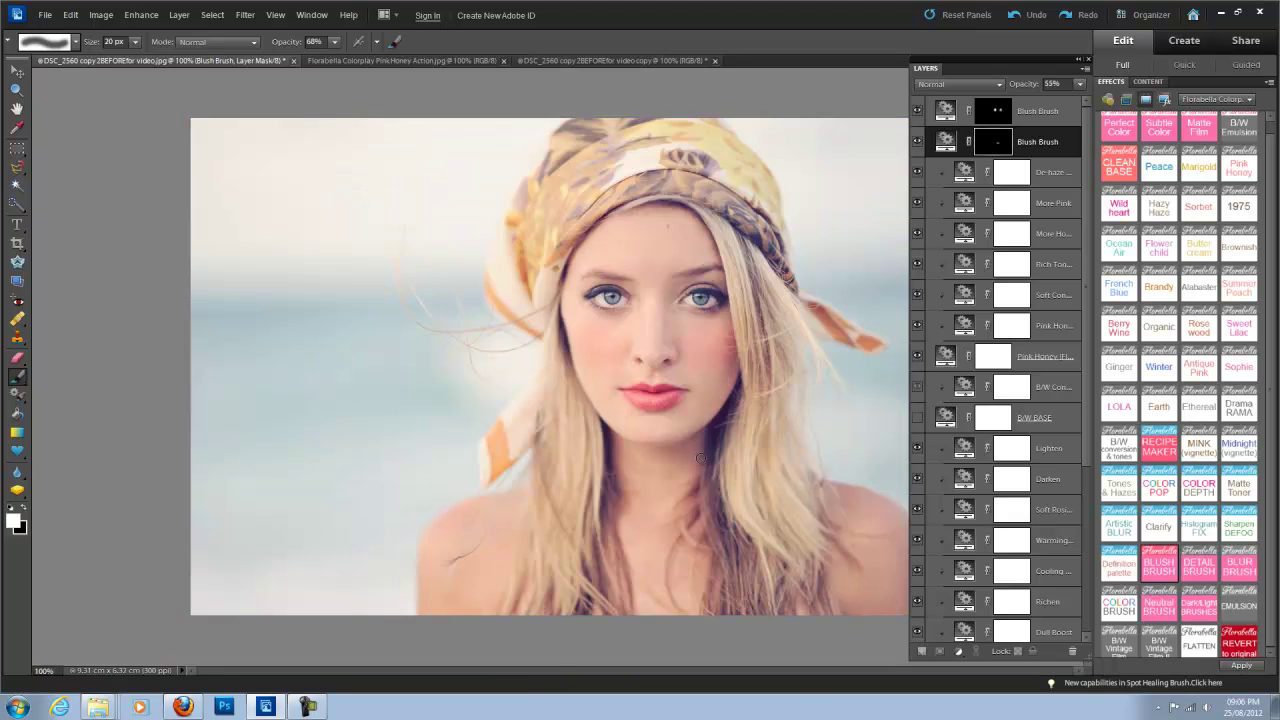
click(918, 113)
click(918, 114)
click(1020, 116)
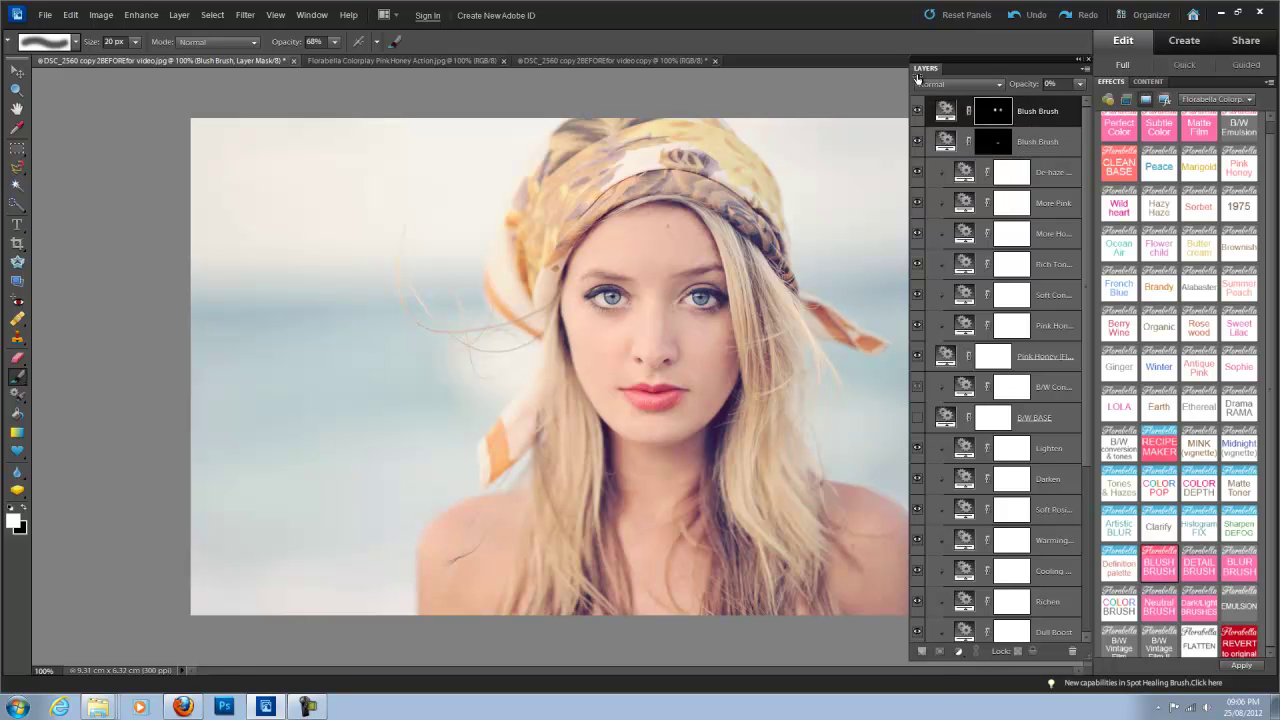
drag(917, 74, 948, 84)
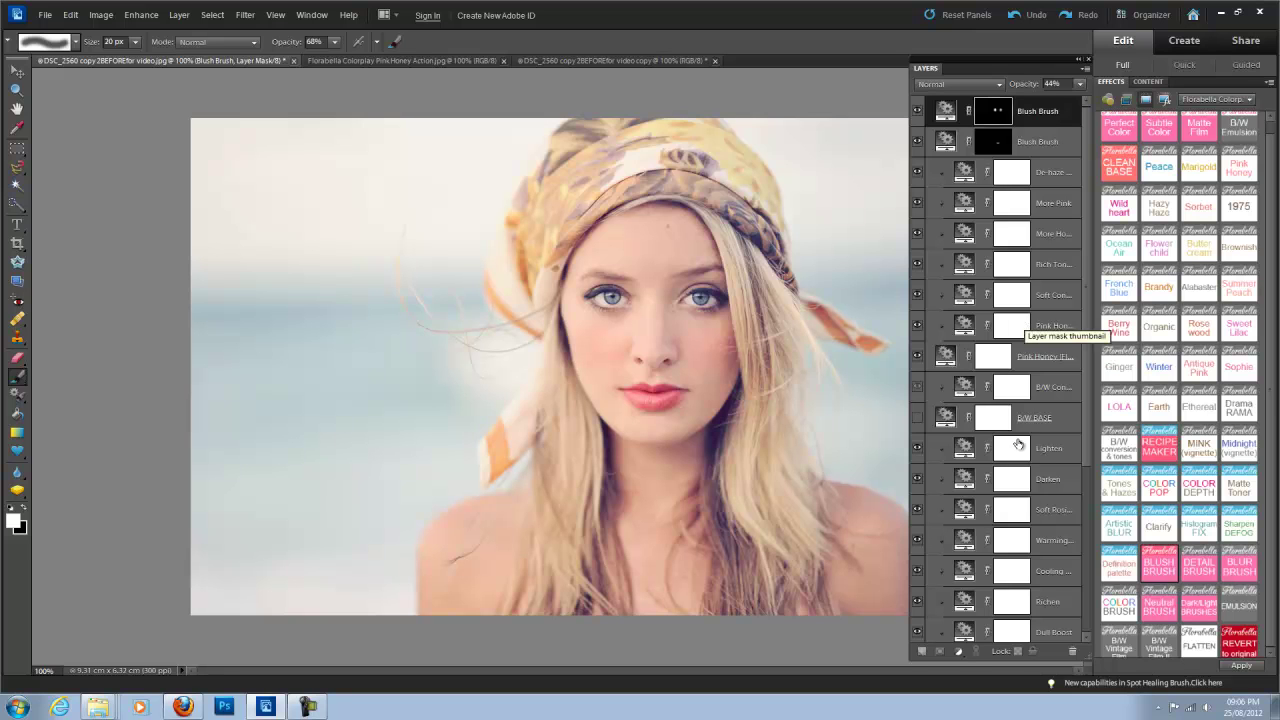
Flatten the layers, add the Detail Brush effect, and target its layer mask.
double_click(1205, 648)
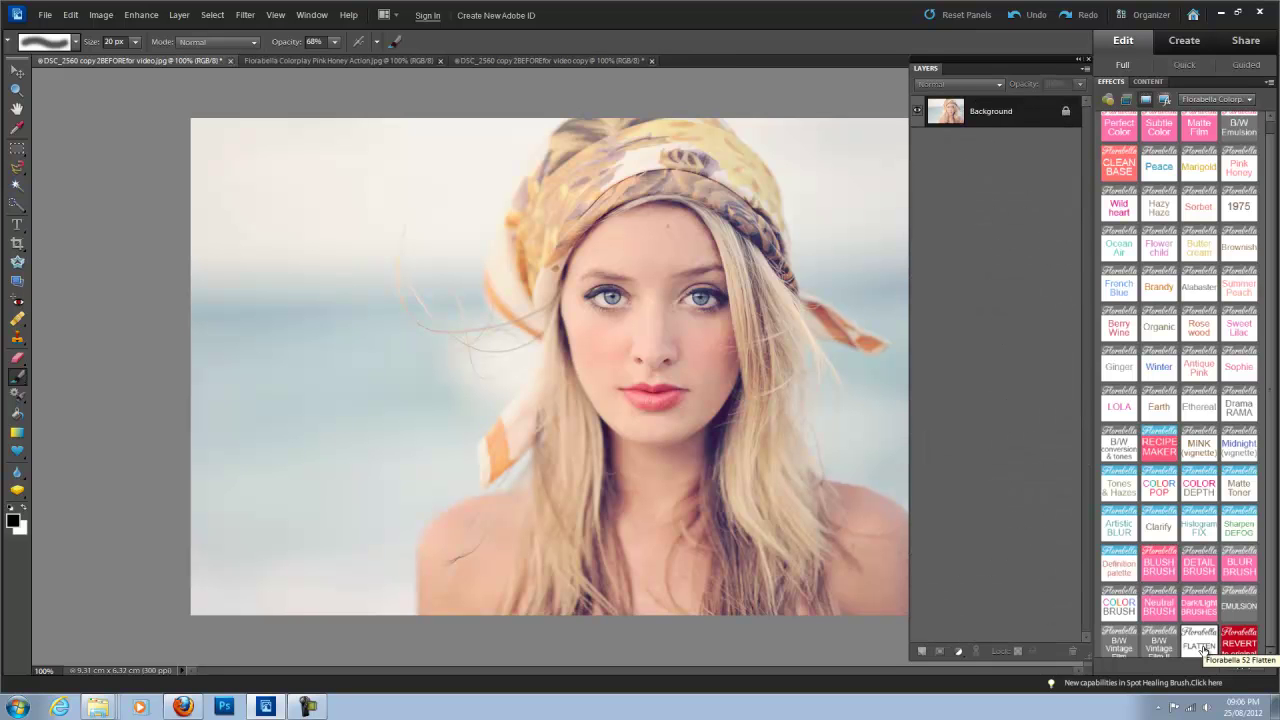
double_click(1198, 566)
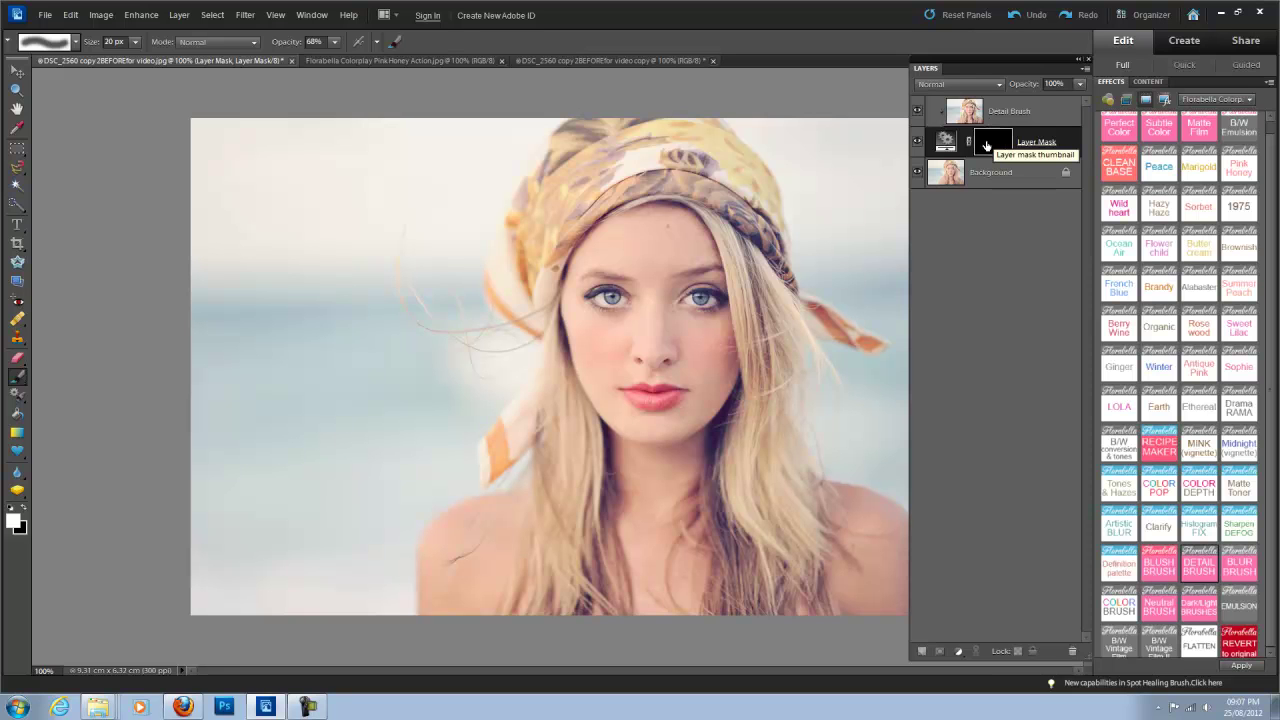
click(986, 146)
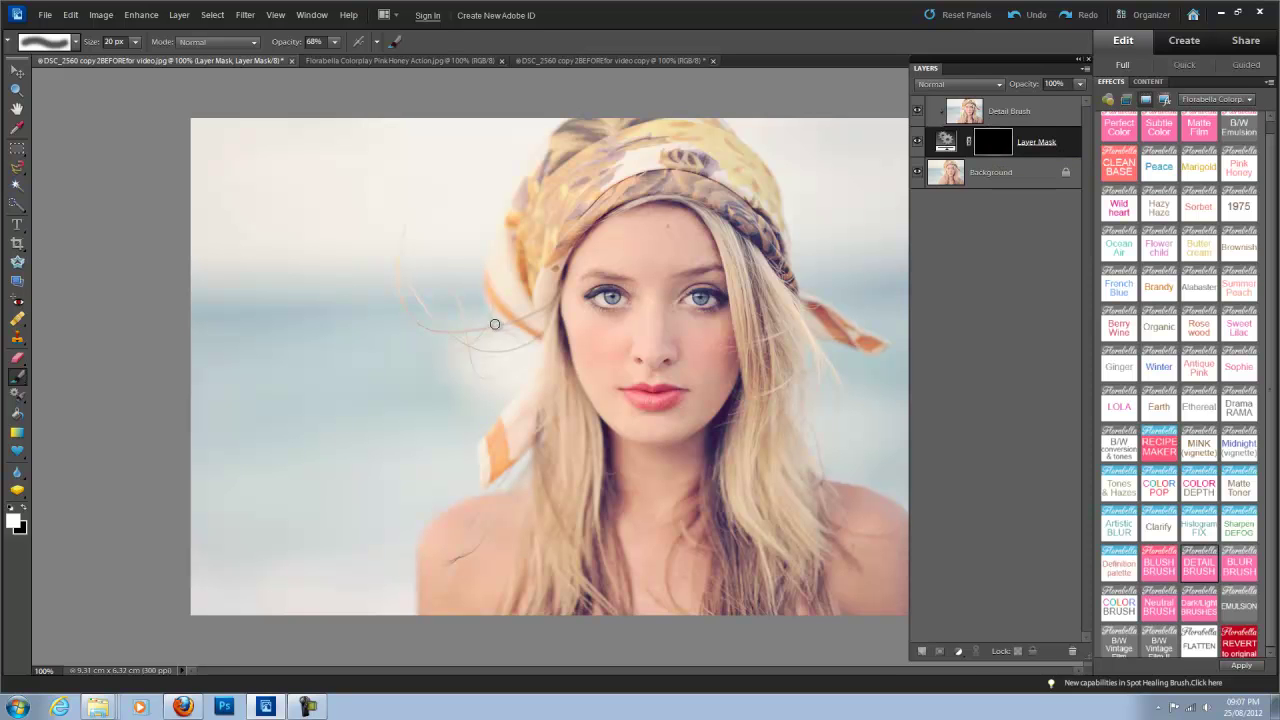
At 200% zoom with a weaker, smaller brush, darken both eyes' lower lash lines.
key(ctrl+equal)
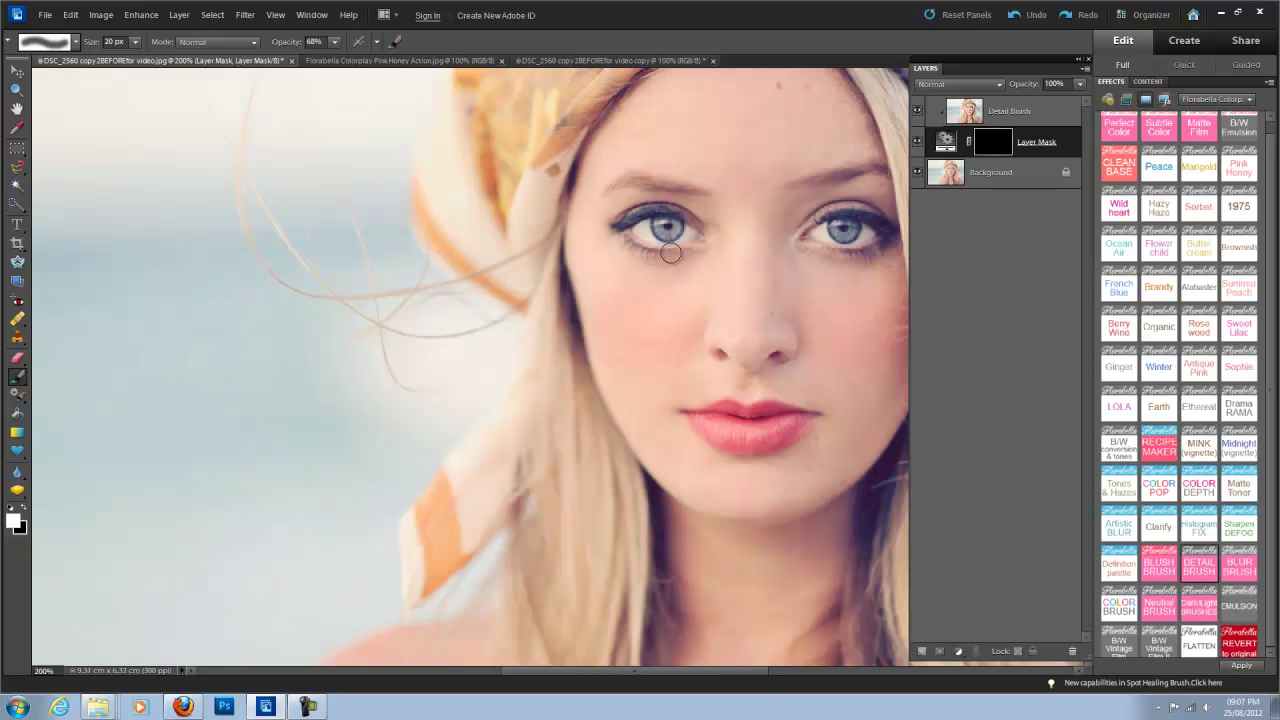
drag(299, 44, 272, 42)
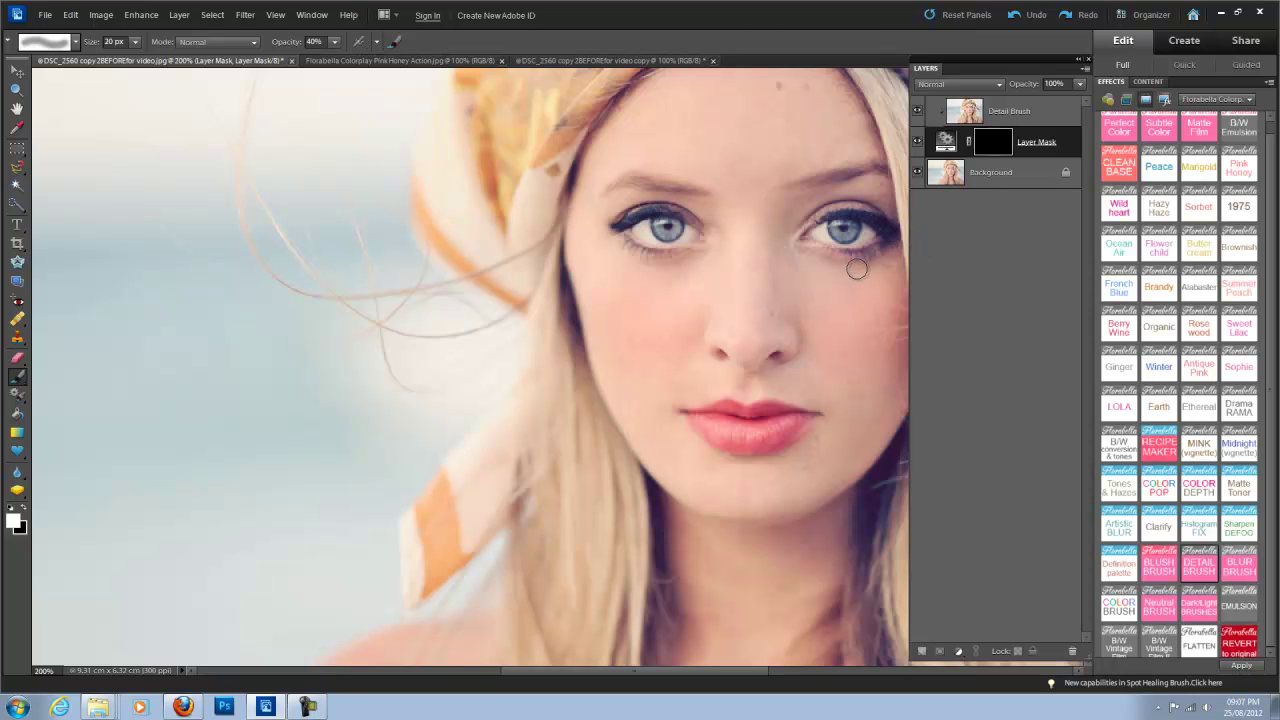
key(bracketleft)
key(bracketleft)
mouse_move(828, 258)
mouse_down()
mouse_move(882, 256)
mouse_move(856, 250)
mouse_move(886, 237)
mouse_up()
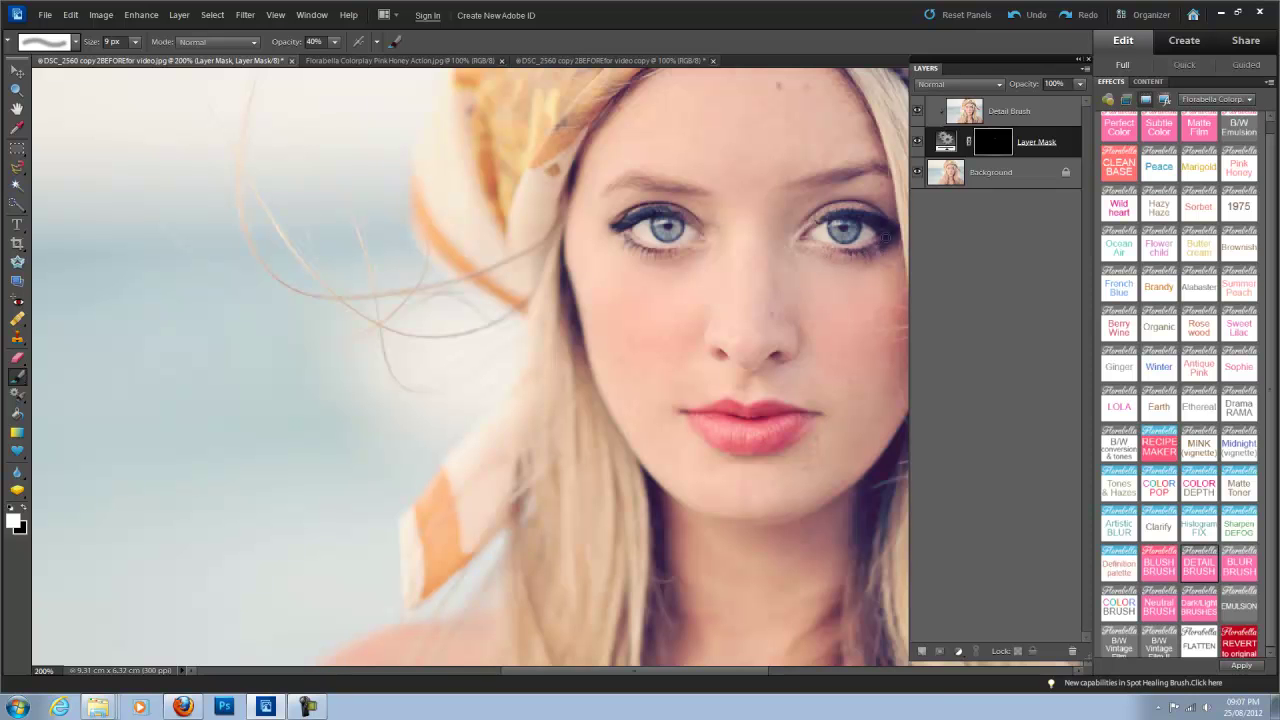
mouse_move(693, 240)
mouse_down()
mouse_move(640, 246)
mouse_move(608, 225)
mouse_up()
key(ctrl+minus)
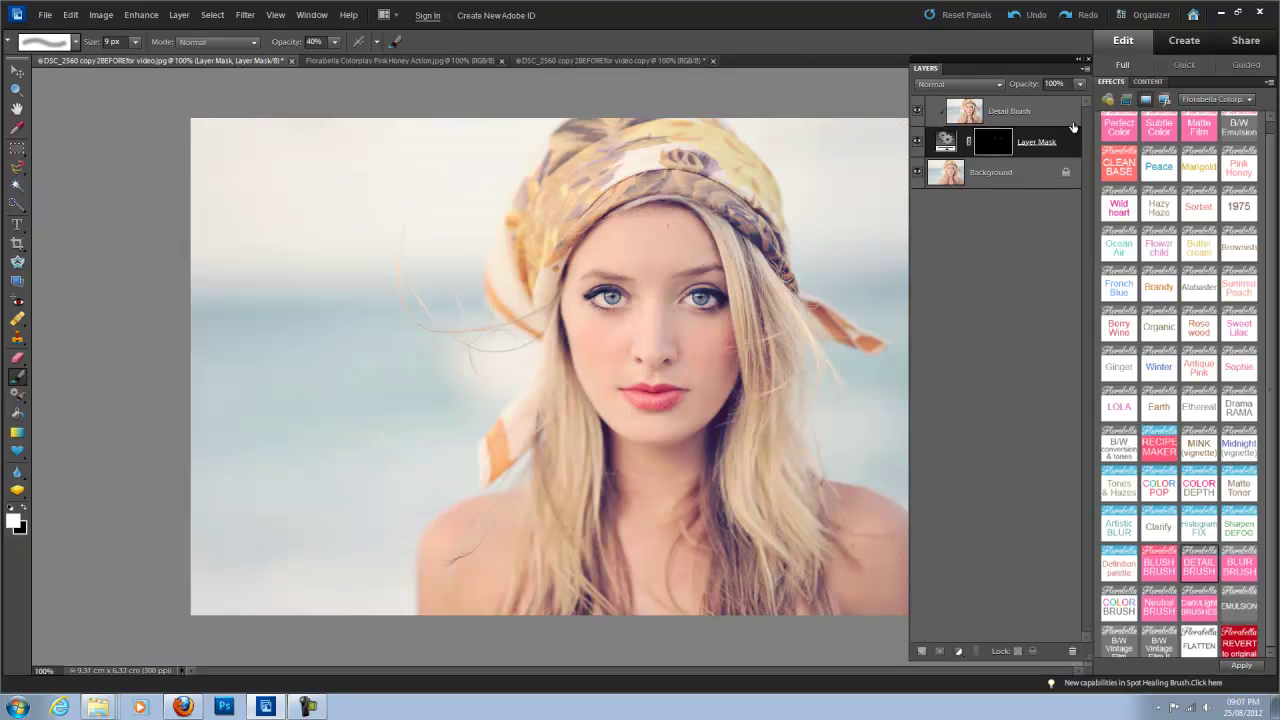
Tone the detail layer down to 37% opacity and set painting strength to 16%.
drag(1036, 88, 919, 78)
drag(762, 70, 792, 72)
key(ctrl+equal)
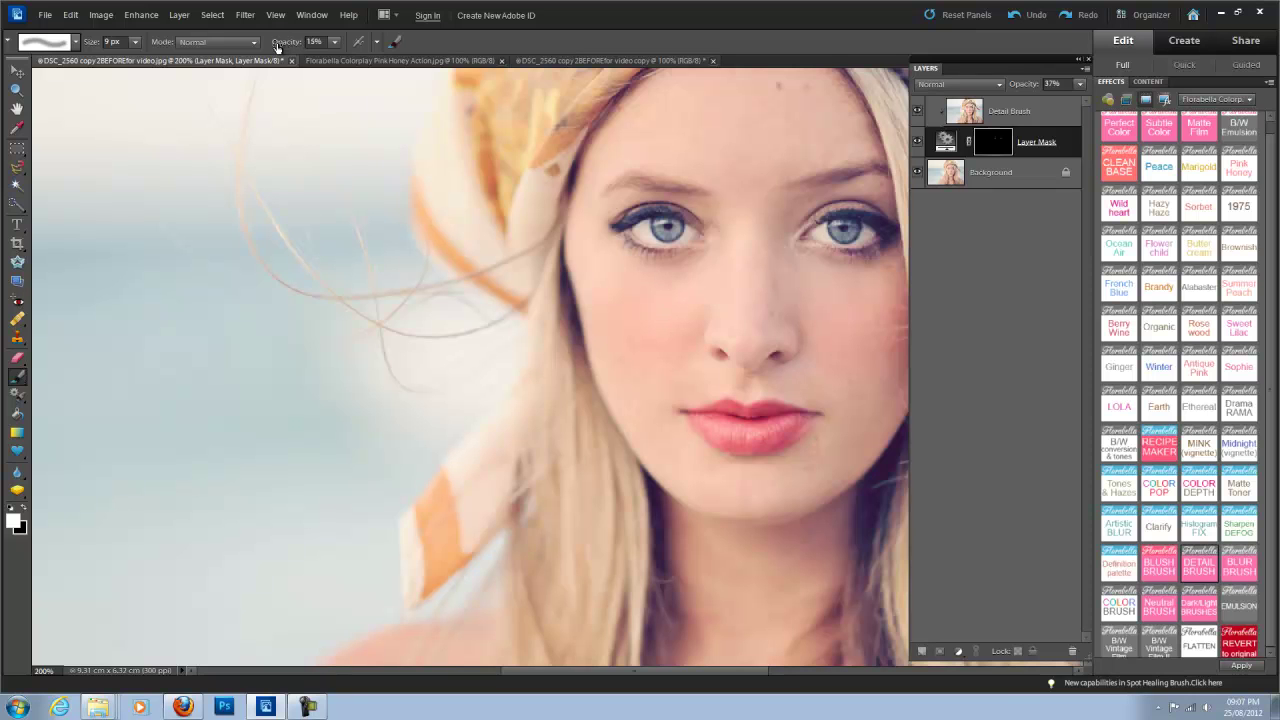
drag(277, 43, 279, 43)
key(ctrl+minus)
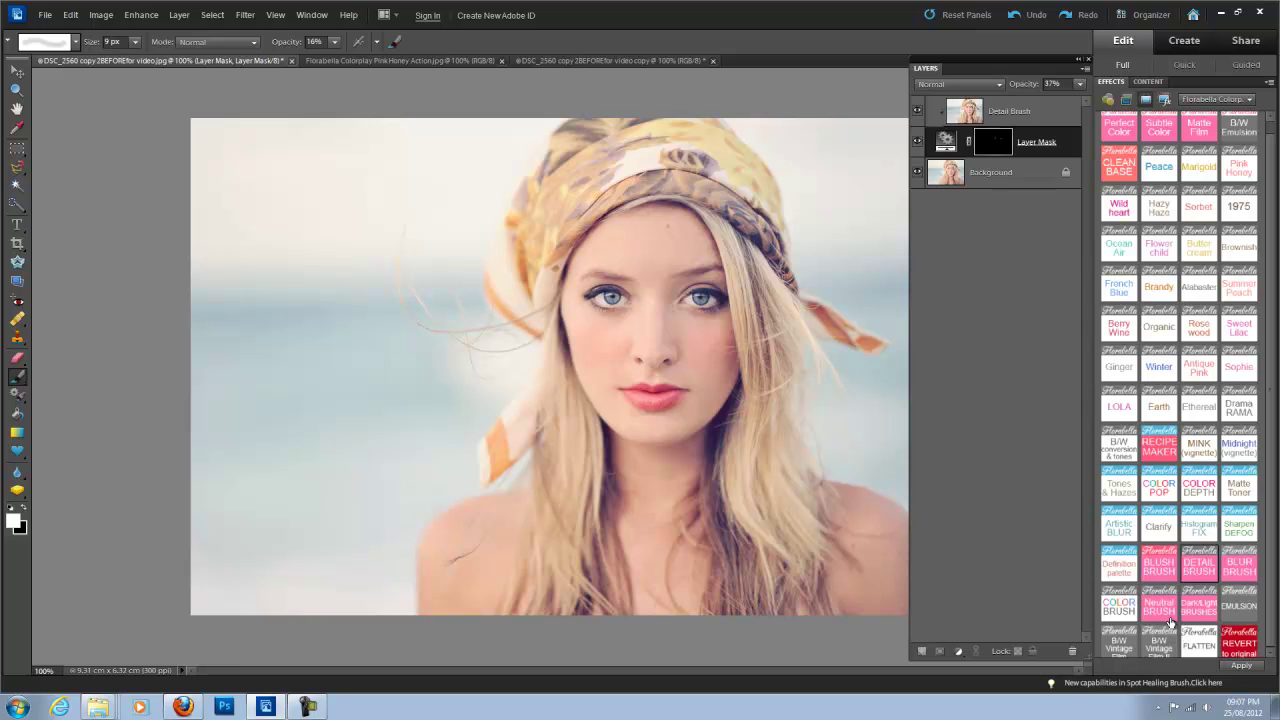
Flatten the image, apply Florabella Color Brush, and set a large brush at about 84% opacity.
double_click(1199, 645)
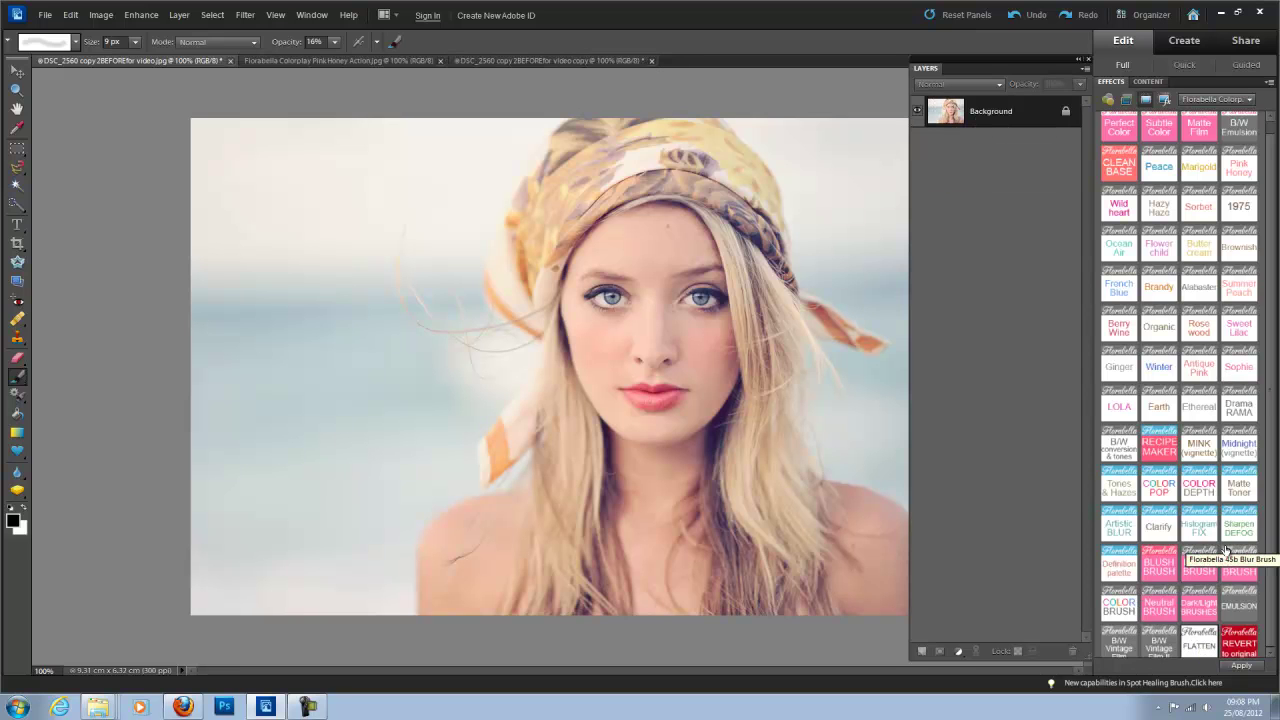
double_click(1121, 603)
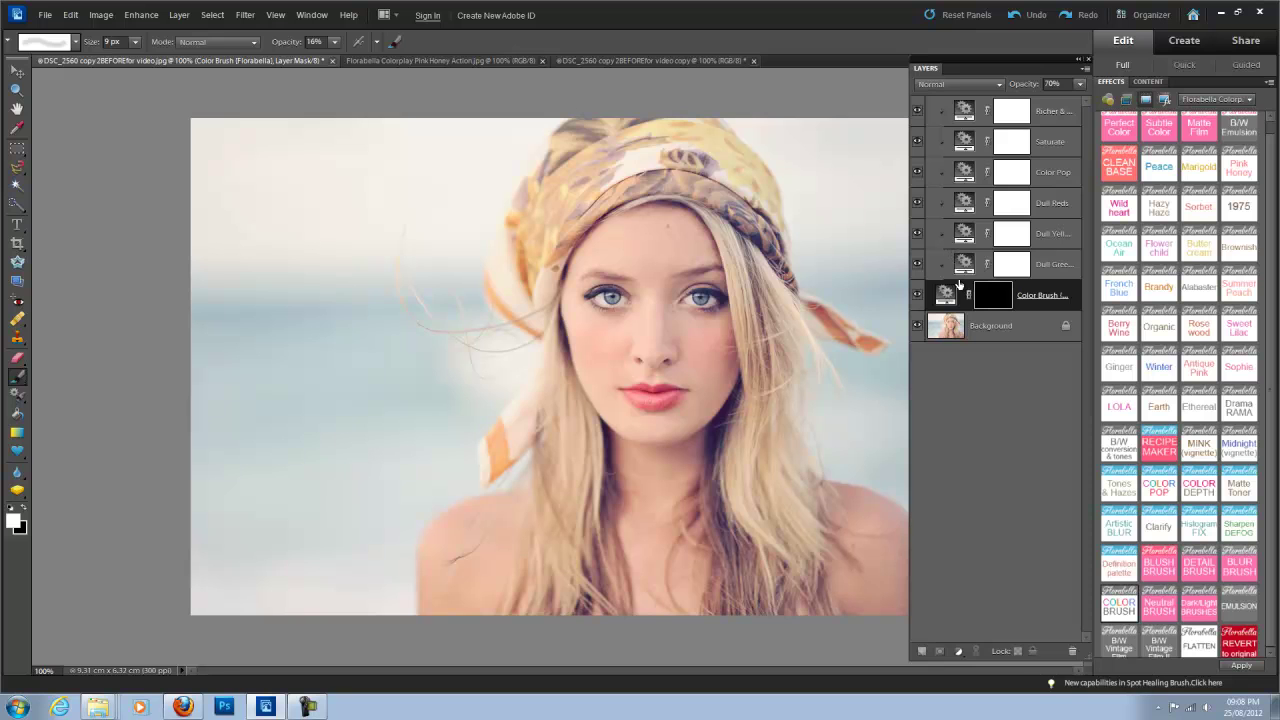
key(bracketright)
key(bracketright)
key(bracketright)
key(bracketright)
key(bracketright)
key(bracketright)
key(bracketright)
key(bracketright)
key(bracketright)
key(bracketright)
key(bracketright)
key(bracketright)
key(bracketright)
key(bracketright)
key(bracketright)
key(bracketright)
key(bracketright)
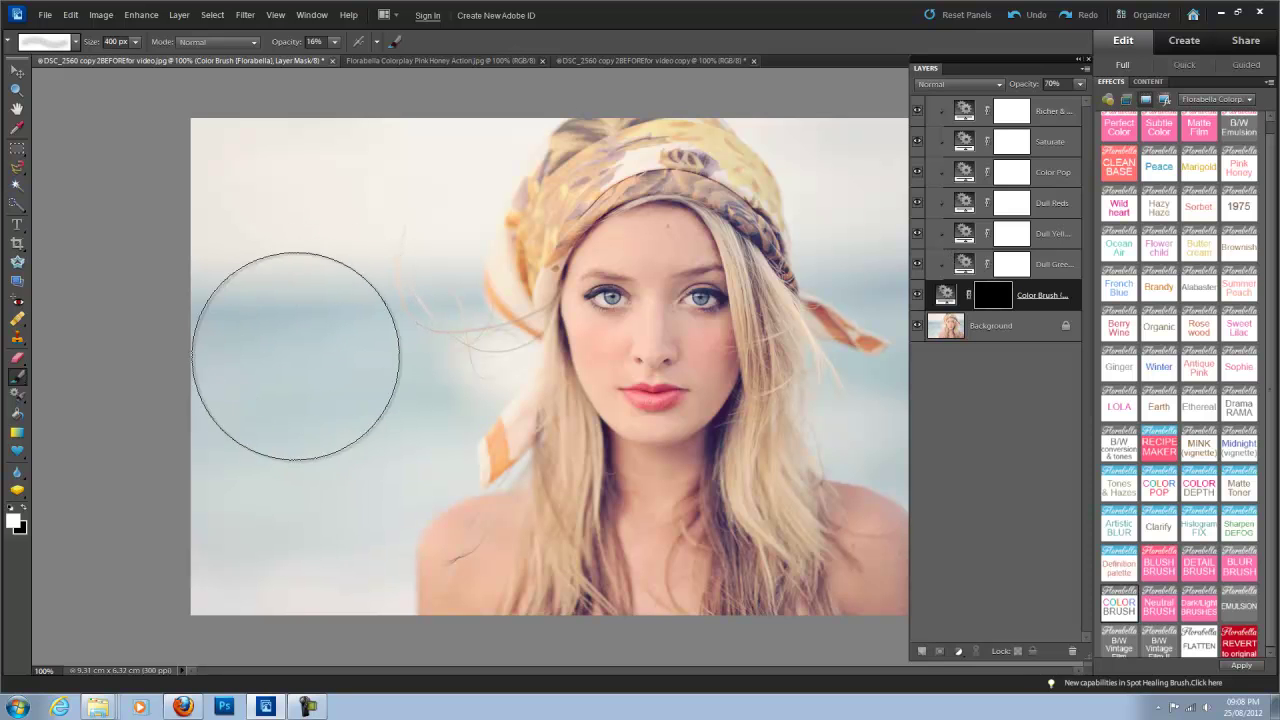
drag(293, 49, 332, 42)
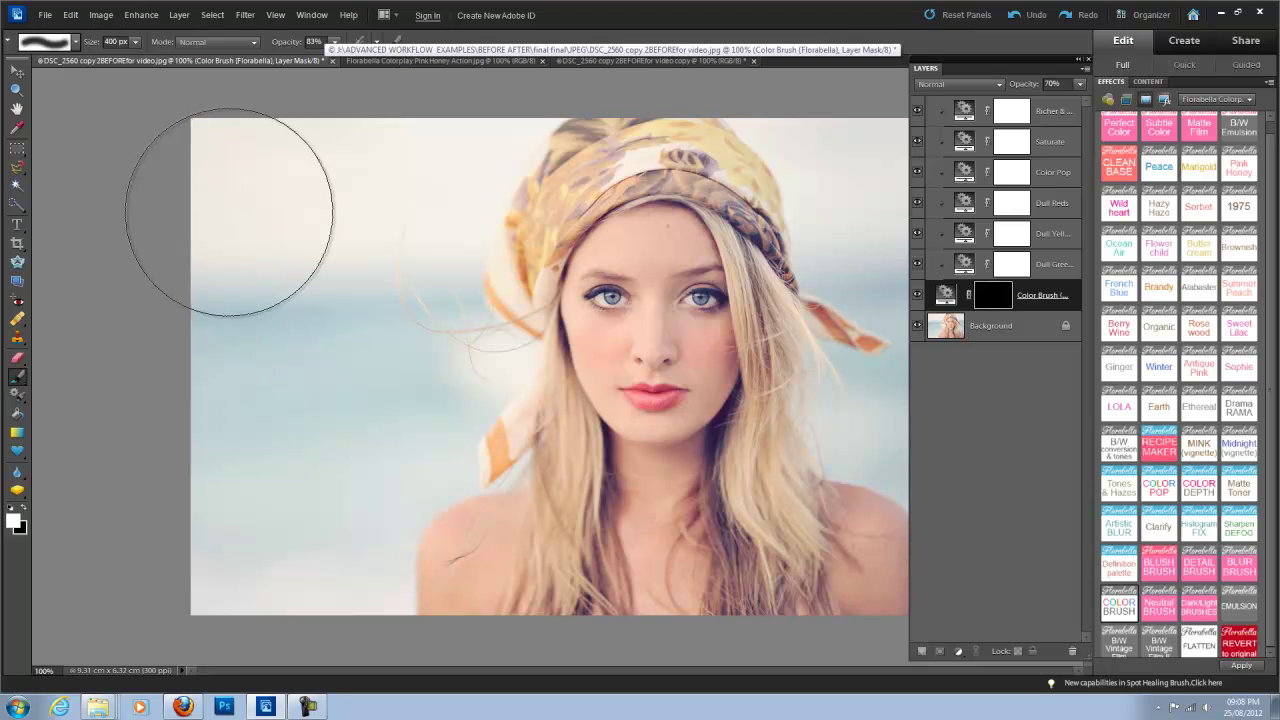
Paint color over the scarf with a 125 px brush at 100%, then set the Color Brush layer to 100% opacity.
key(bracketleft)
key(bracketleft)
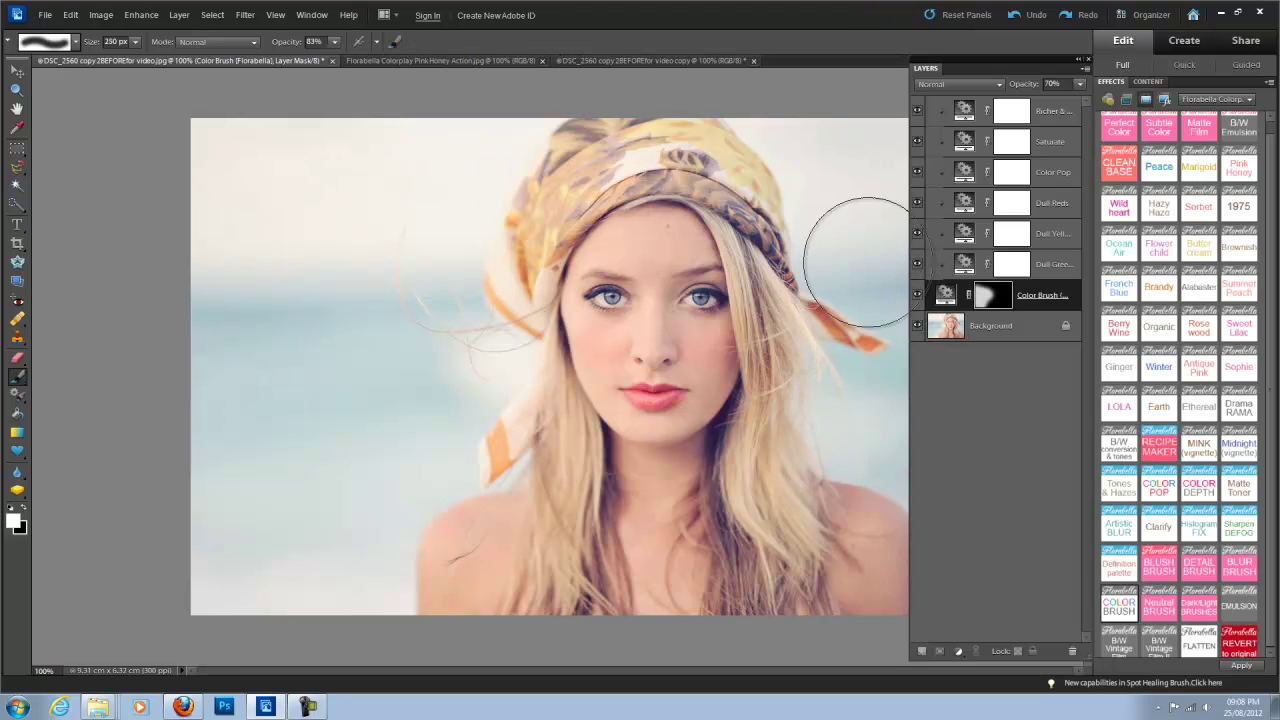
key(bracketleft)
key(bracketleft)
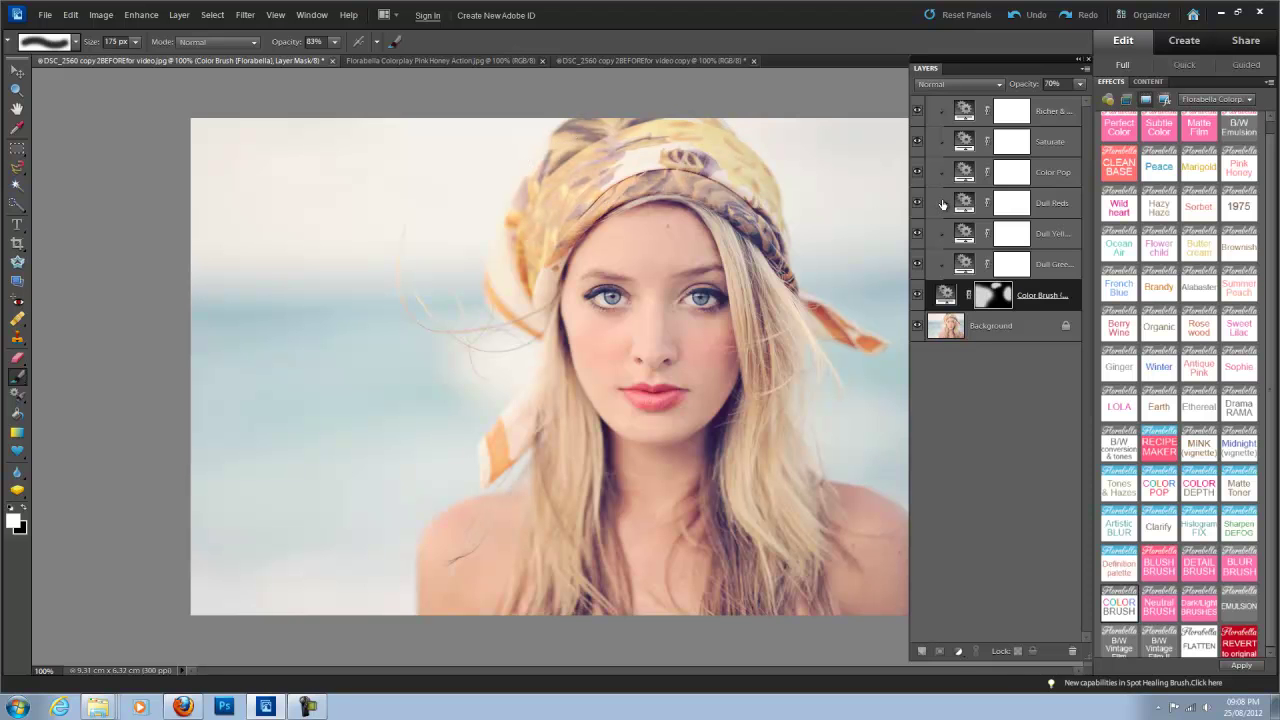
drag(291, 47, 351, 53)
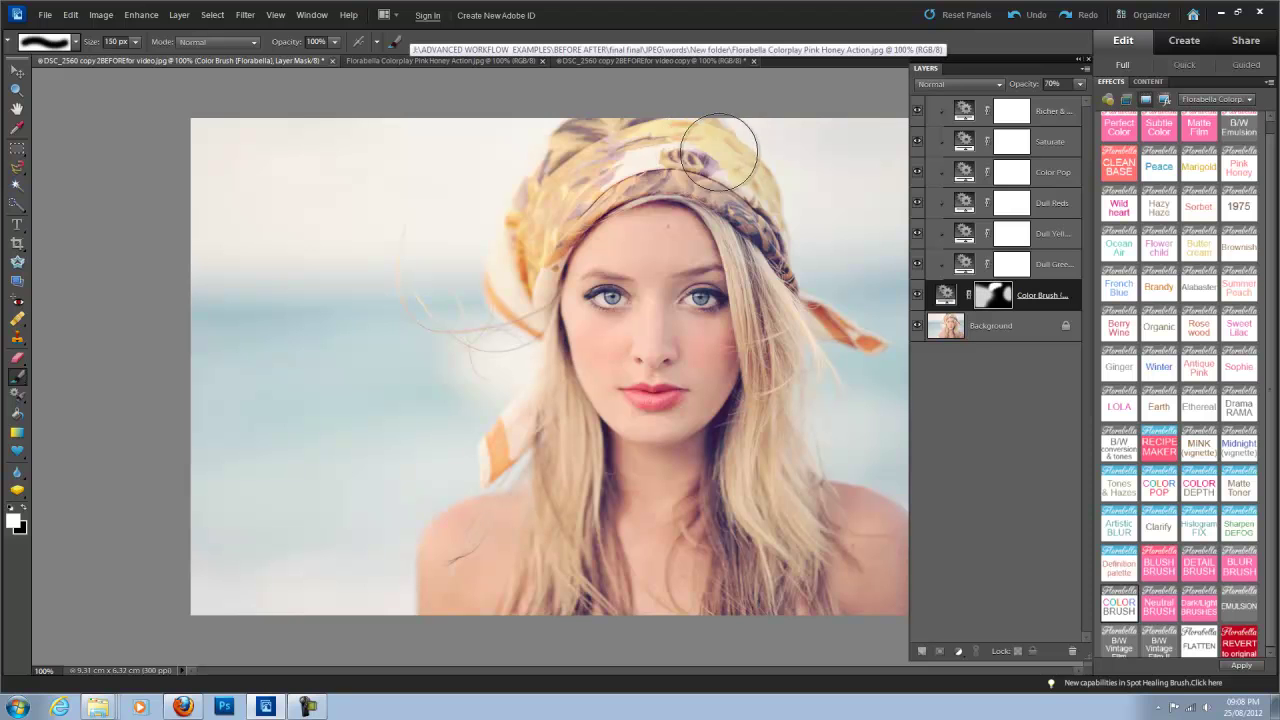
key(bracketleft)
key(bracketleft)
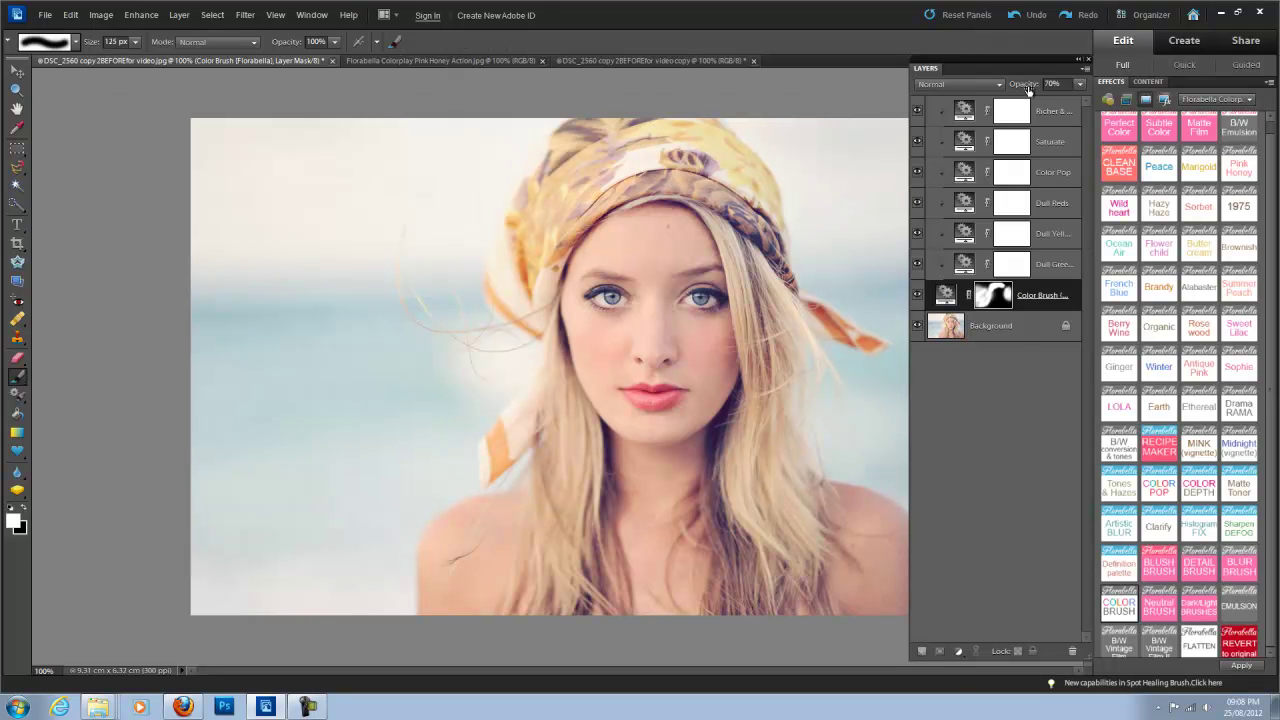
drag(1026, 85, 1068, 85)
Toggle the Color Brush layer's visibility to compare, then lower it to 81% opacity.
click(920, 296)
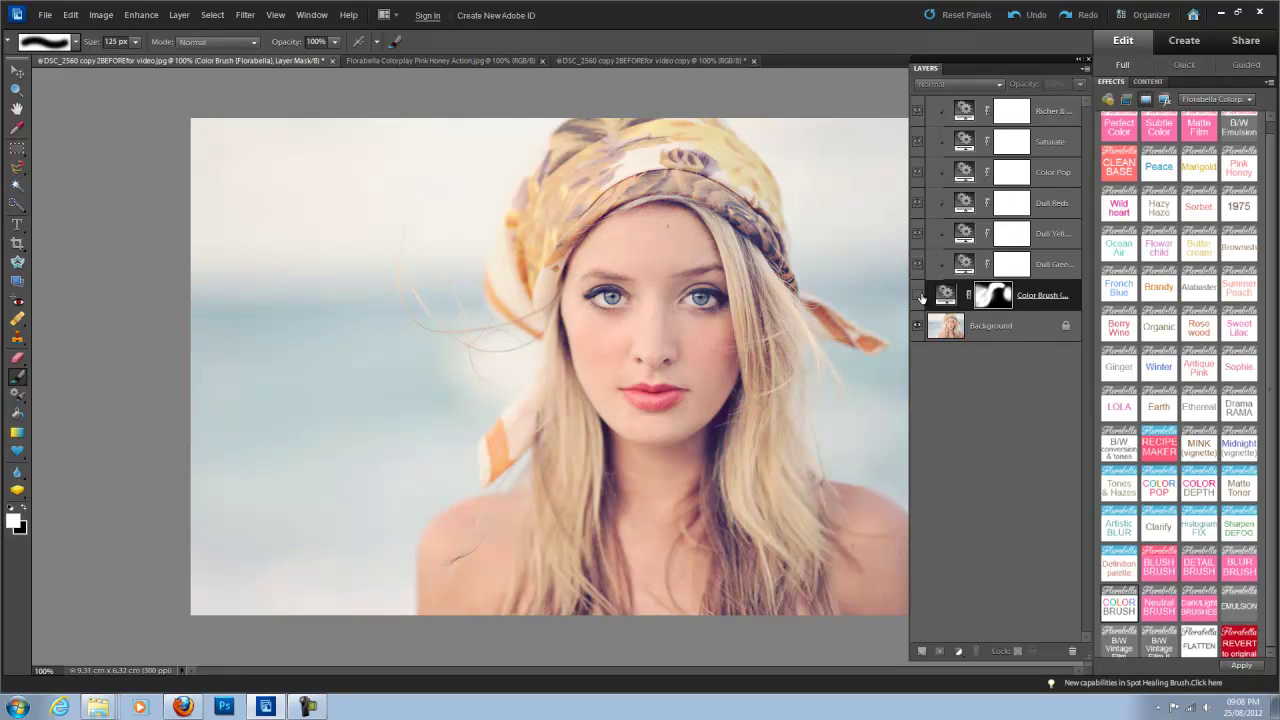
click(920, 296)
click(920, 296)
click(920, 296)
drag(1034, 88, 1018, 88)
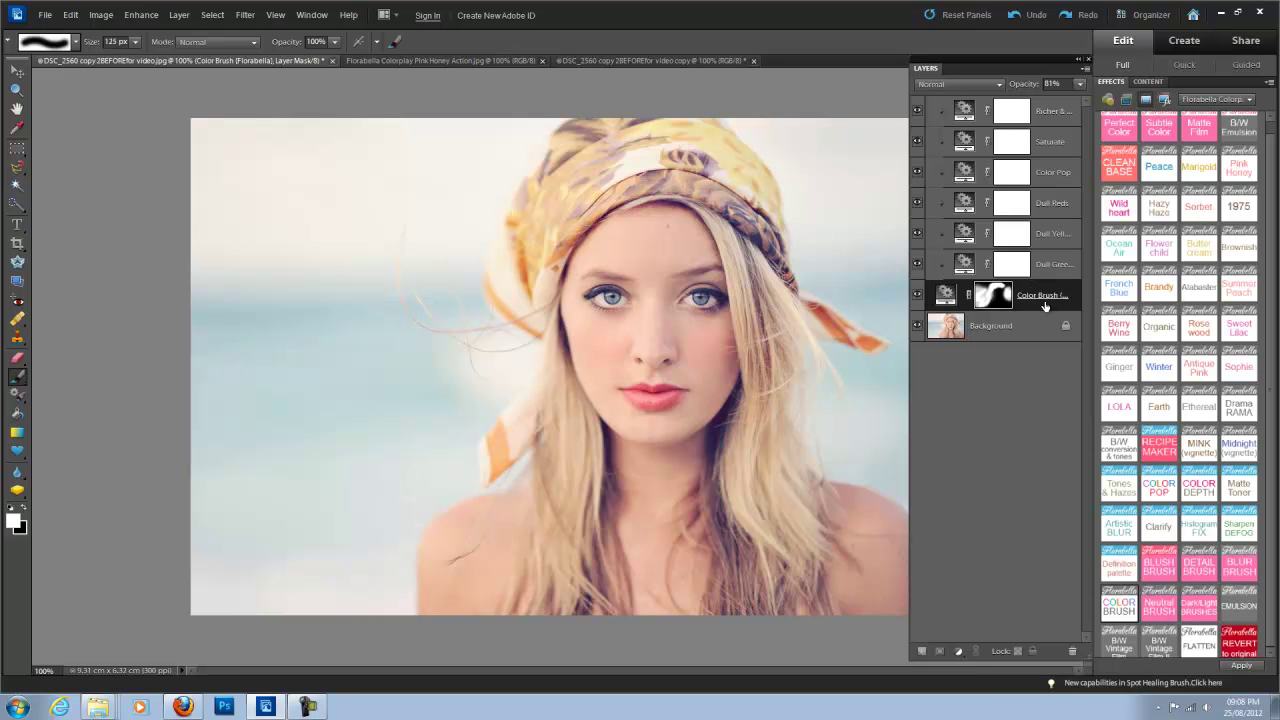
Select the Saturate, Richer & Deeper and Color Pop layers in turn.
click(1043, 144)
click(1043, 107)
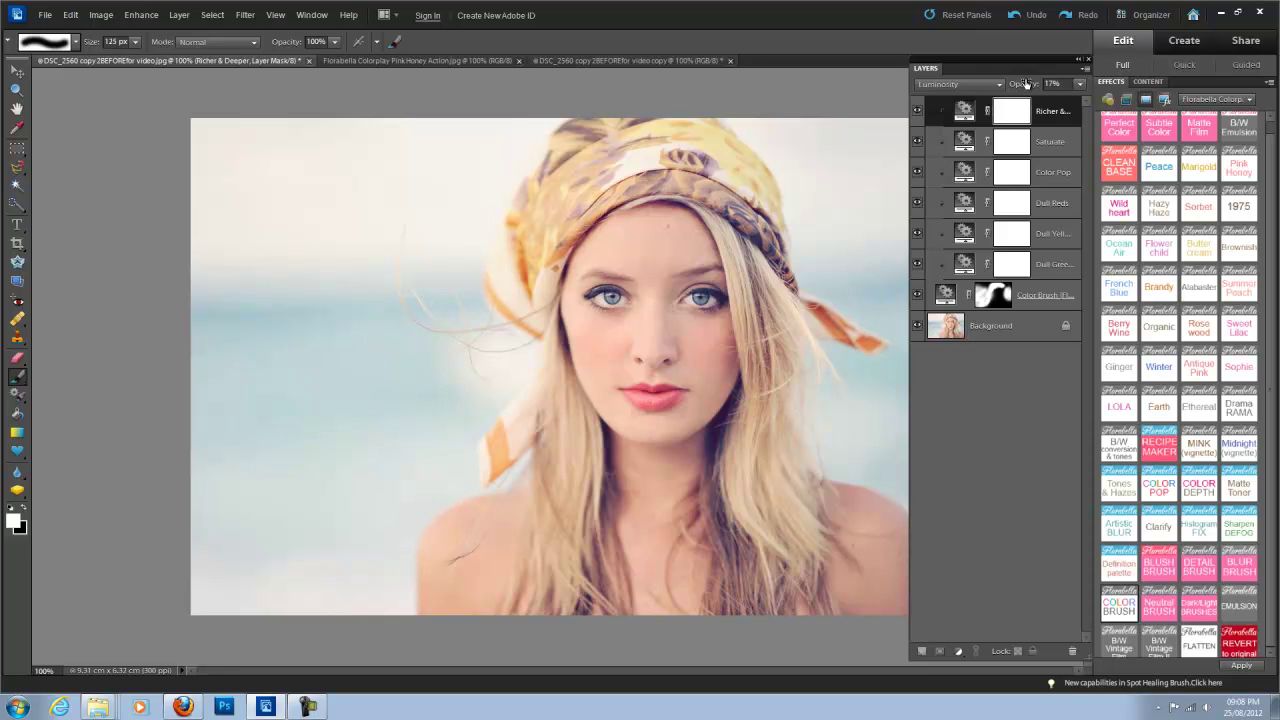
click(1074, 180)
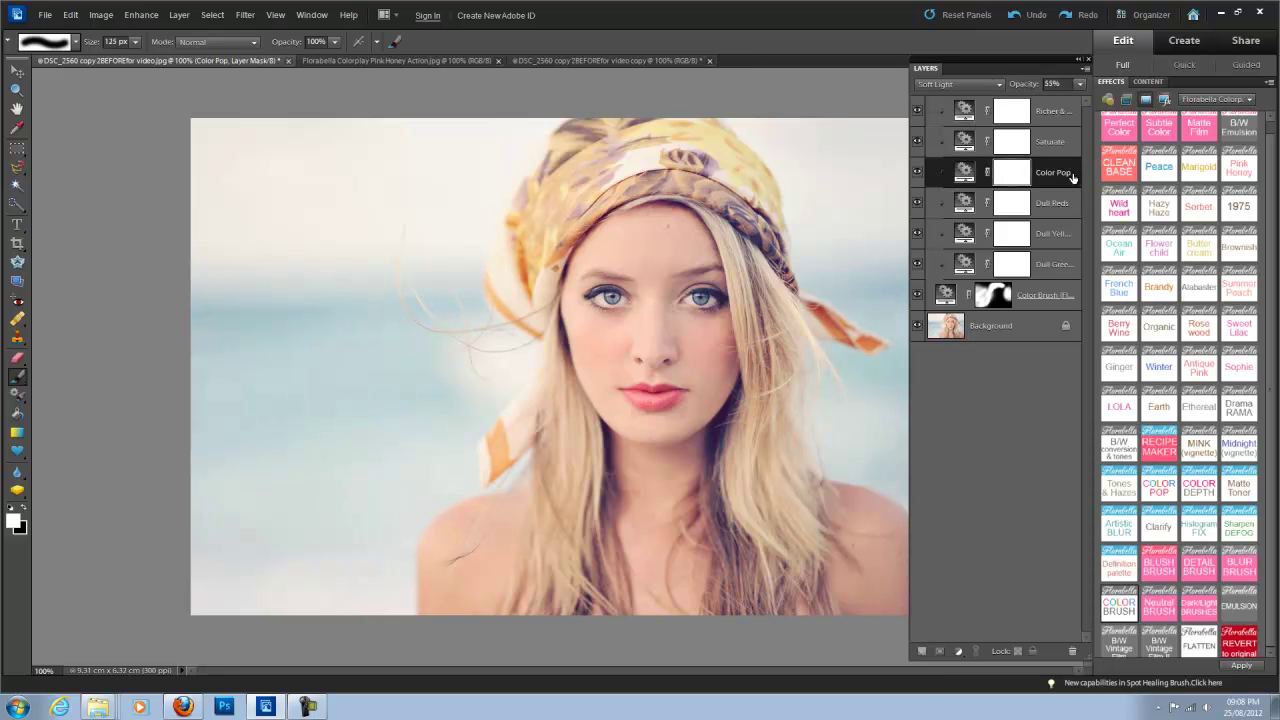
Flatten the adjustments and apply the Definition palette effect.
double_click(1200, 637)
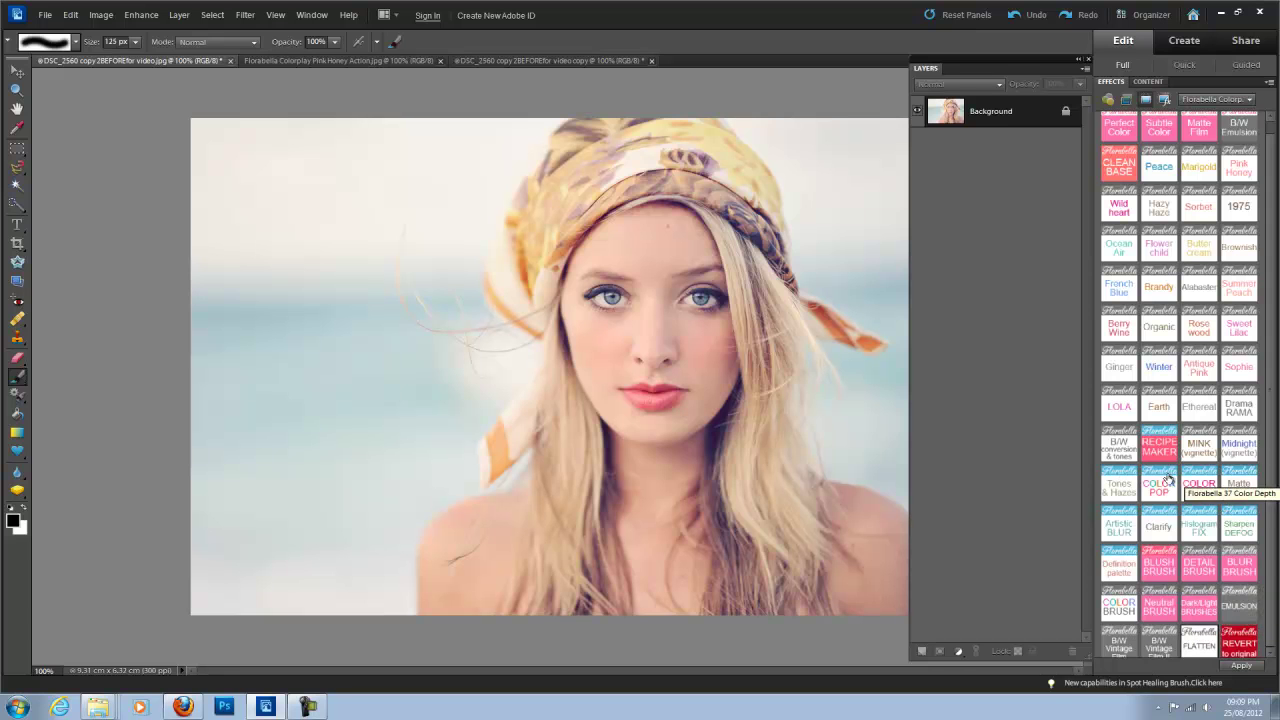
double_click(1121, 566)
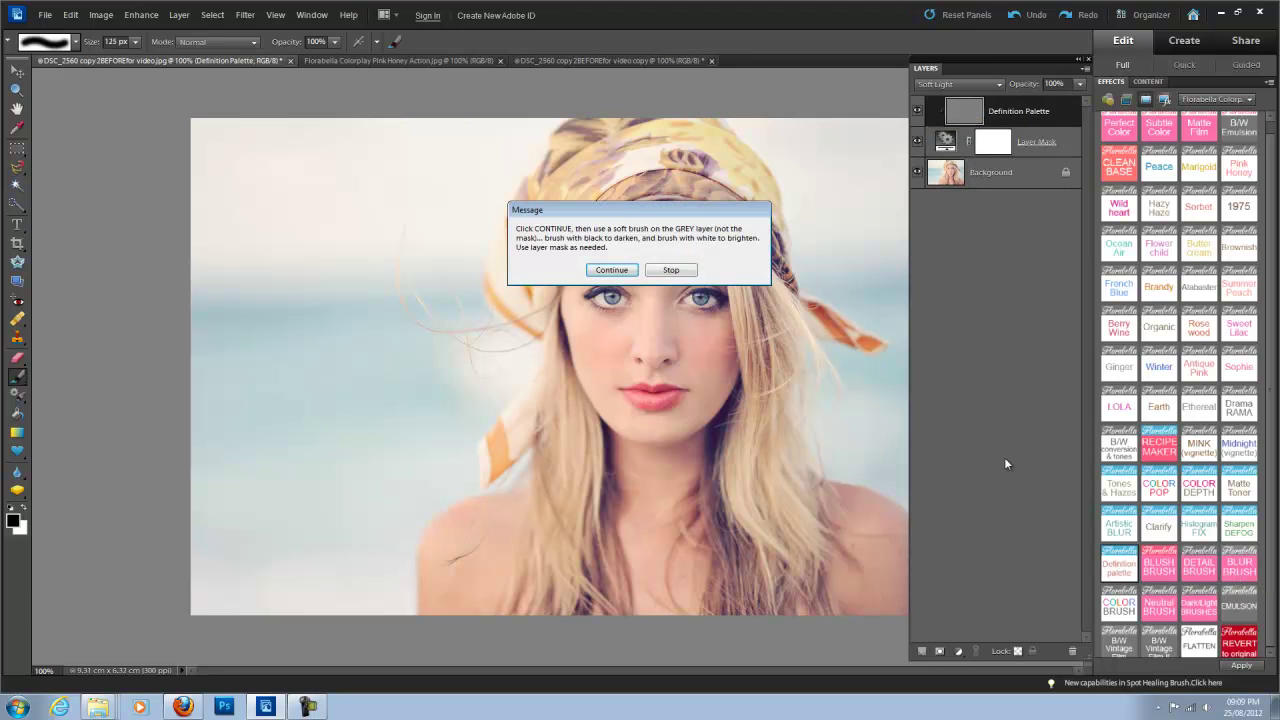
click(614, 268)
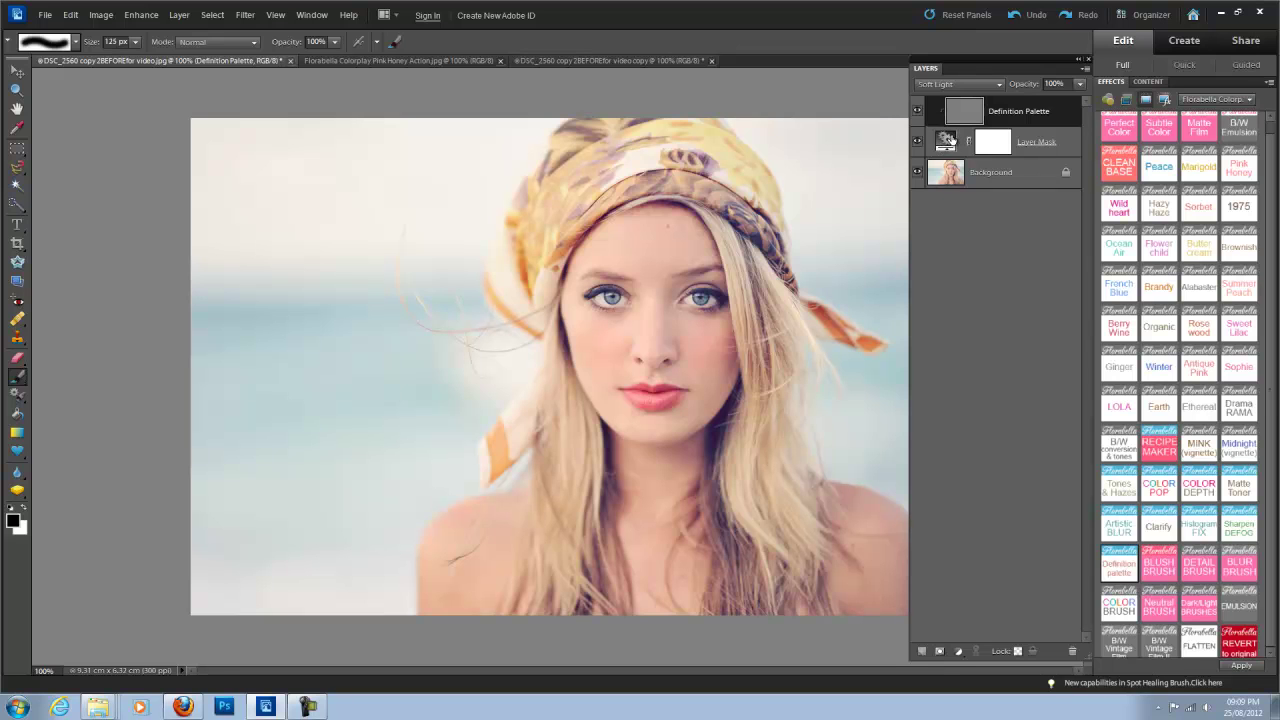
Enlarge the brush and paint definition over the lower-left sea, then undo that stroke.
key(bracketright)
key(bracketright)
key(bracketright)
key(bracketright)
key(bracketright)
key(bracketright)
key(bracketright)
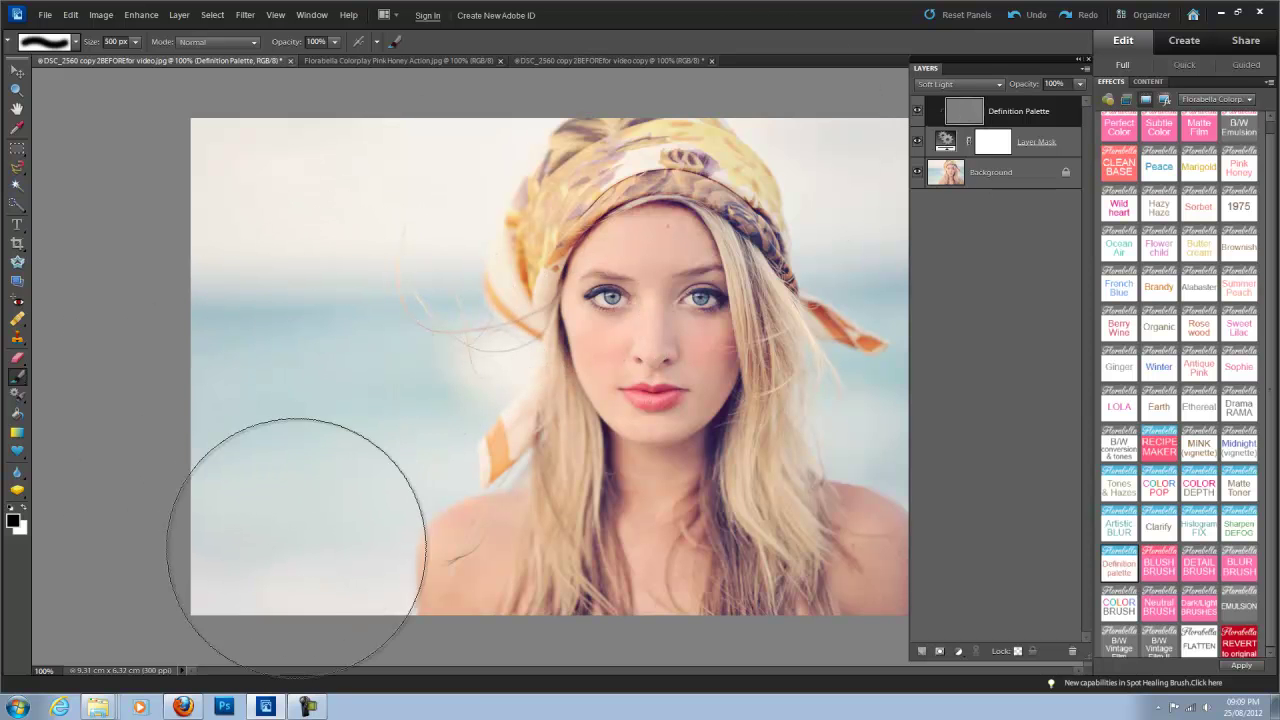
mouse_move(297, 543)
mouse_down()
mouse_move(232, 488)
mouse_move(246, 322)
mouse_move(274, 275)
mouse_move(345, 228)
mouse_move(311, 226)
mouse_move(223, 392)
mouse_move(262, 537)
mouse_move(323, 466)
mouse_up()
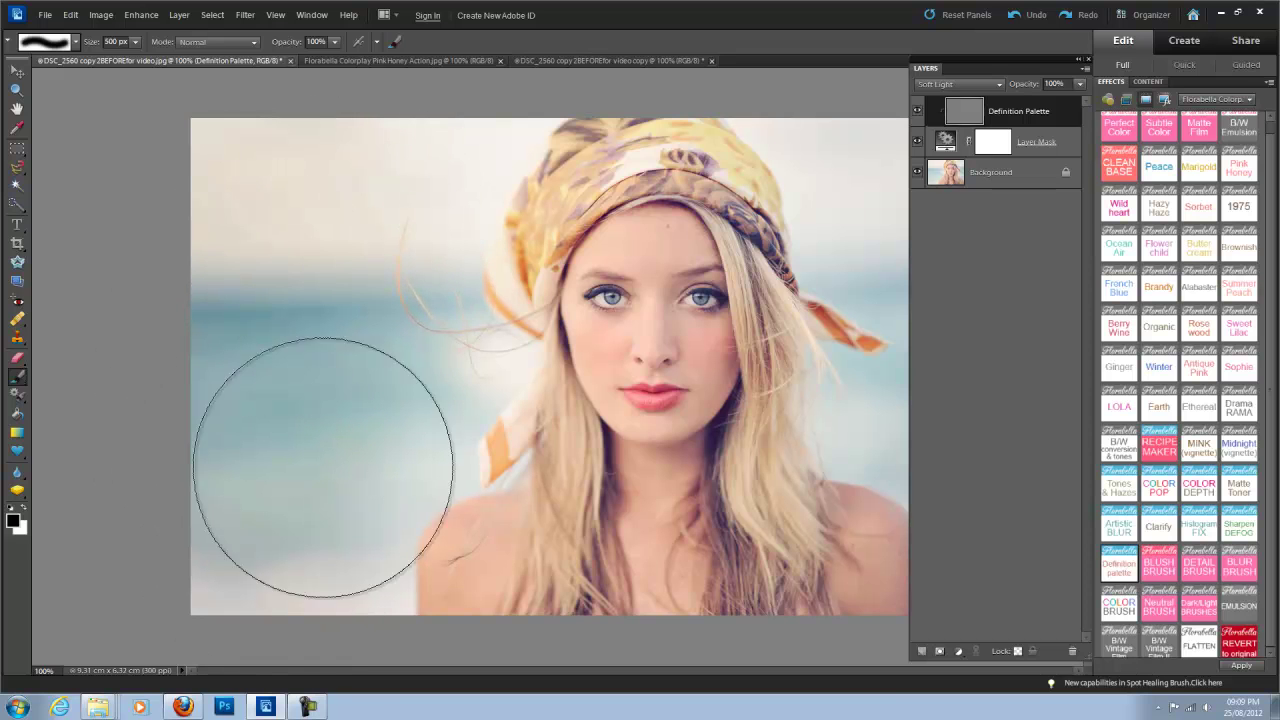
click(70, 15)
click(90, 29)
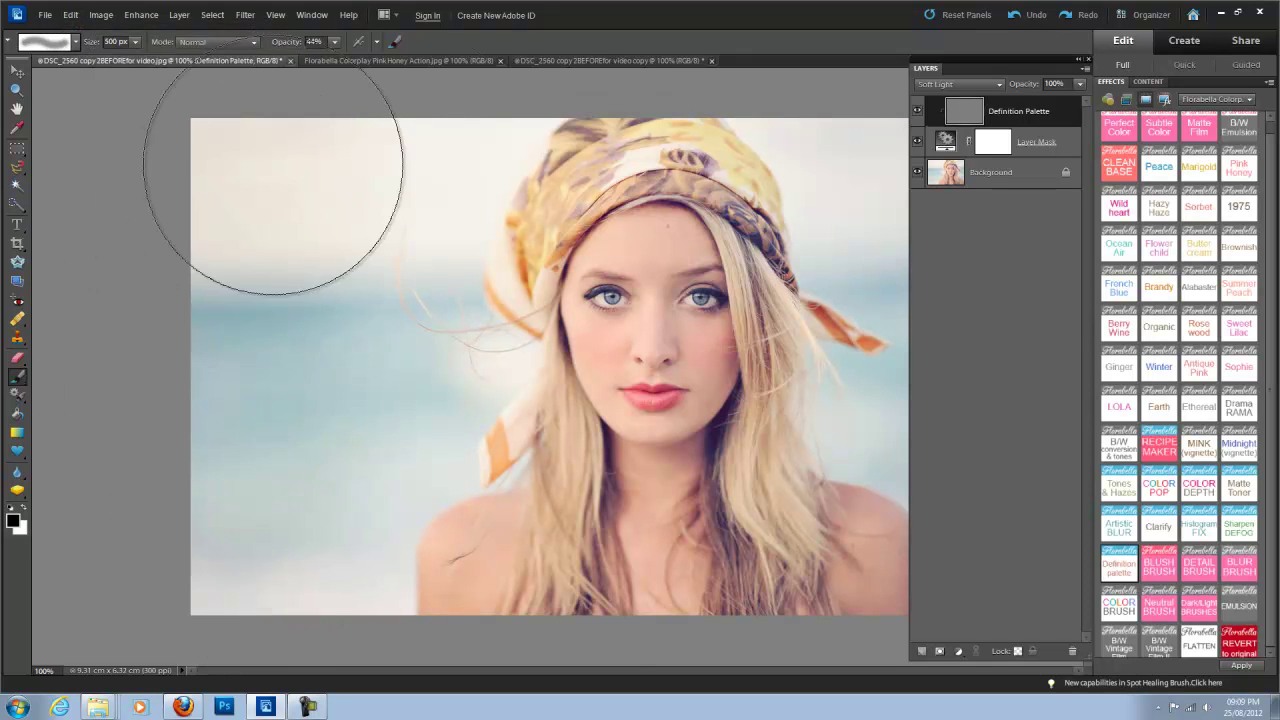
Shrink the brush to 150 px and fade the Definition Palette layer to about 43% opacity.
key(bracketleft)
key(bracketleft)
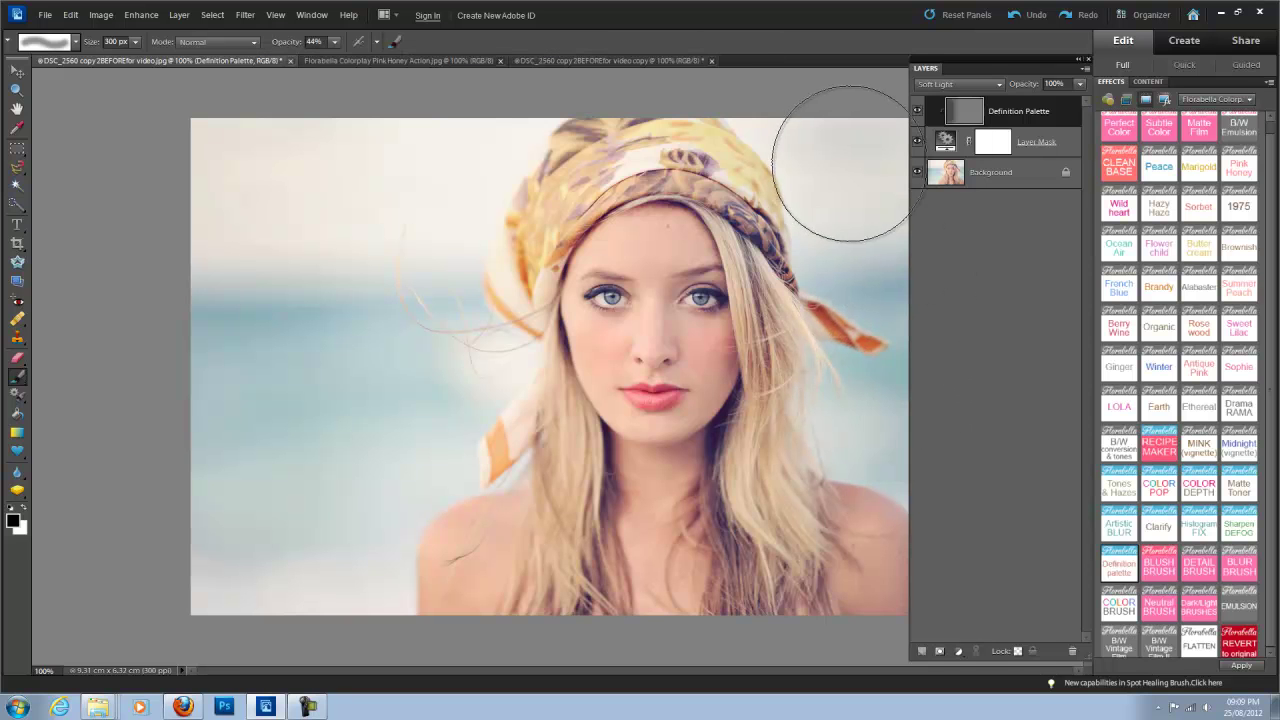
key(bracketleft)
key(bracketleft)
key(bracketleft)
key(bracketleft)
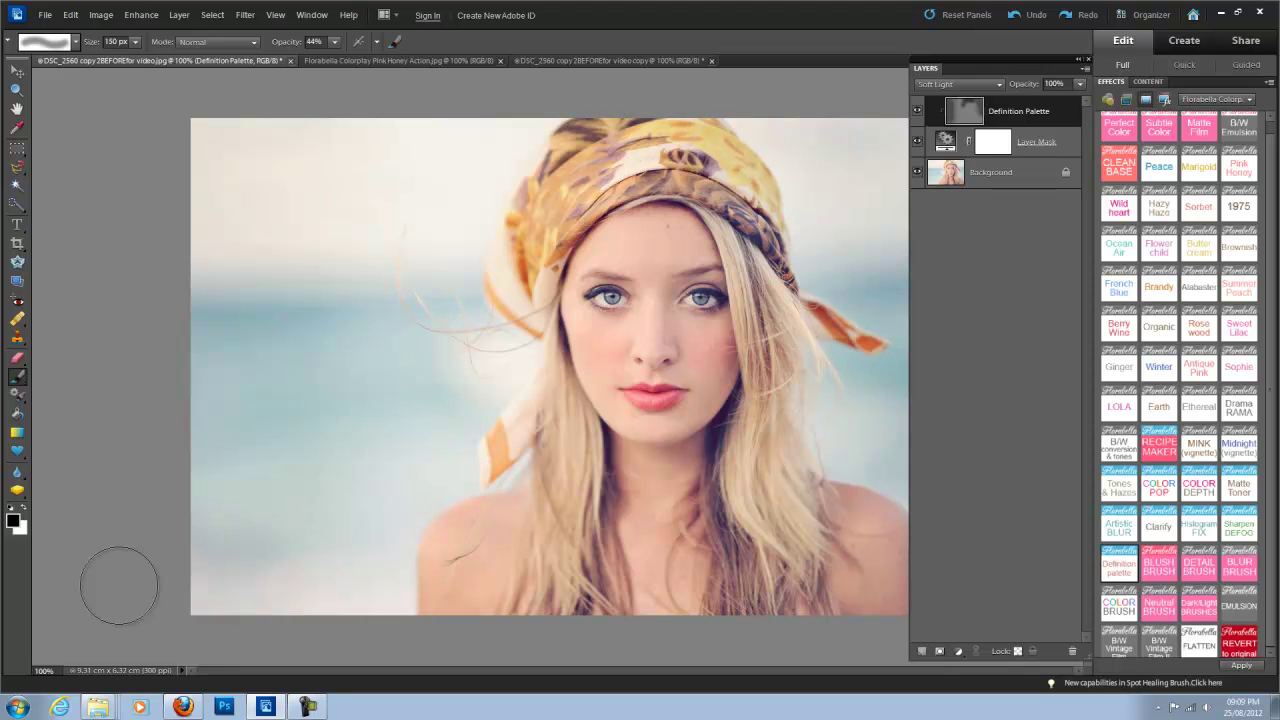
drag(1037, 86, 924, 66)
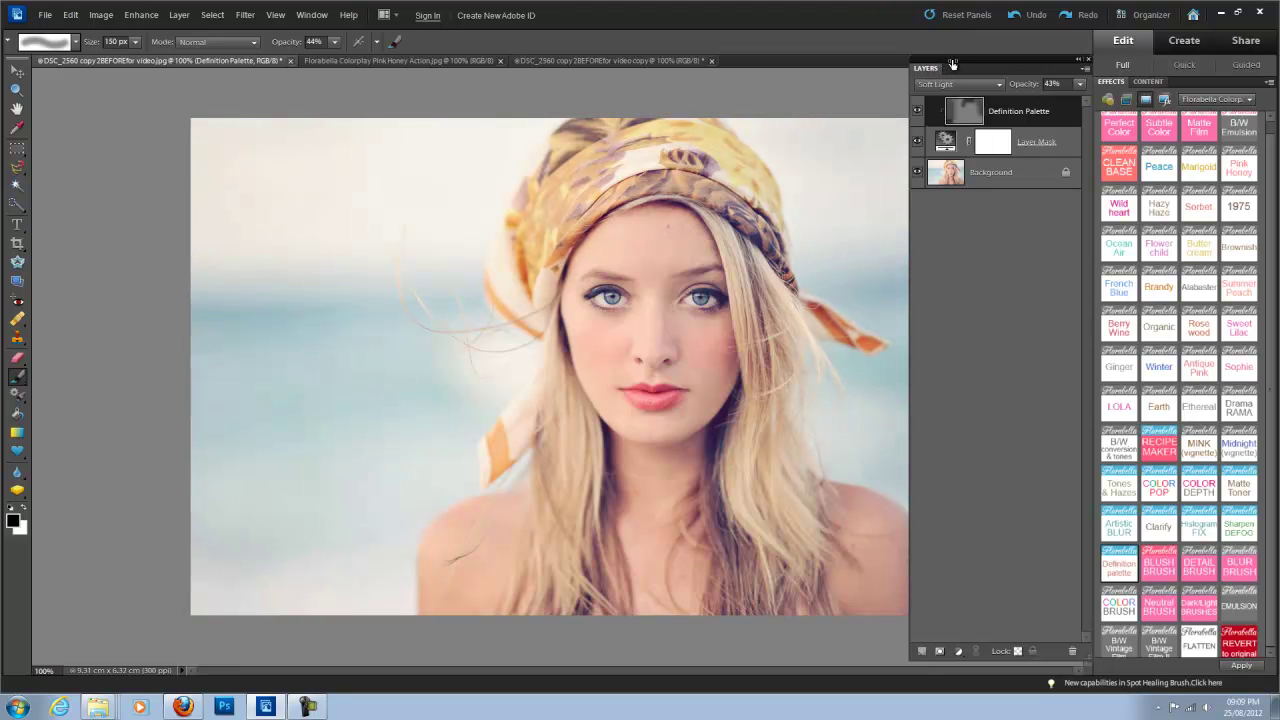
Flatten all layers and apply a new Definition palette effect, ready for painting.
double_click(1199, 648)
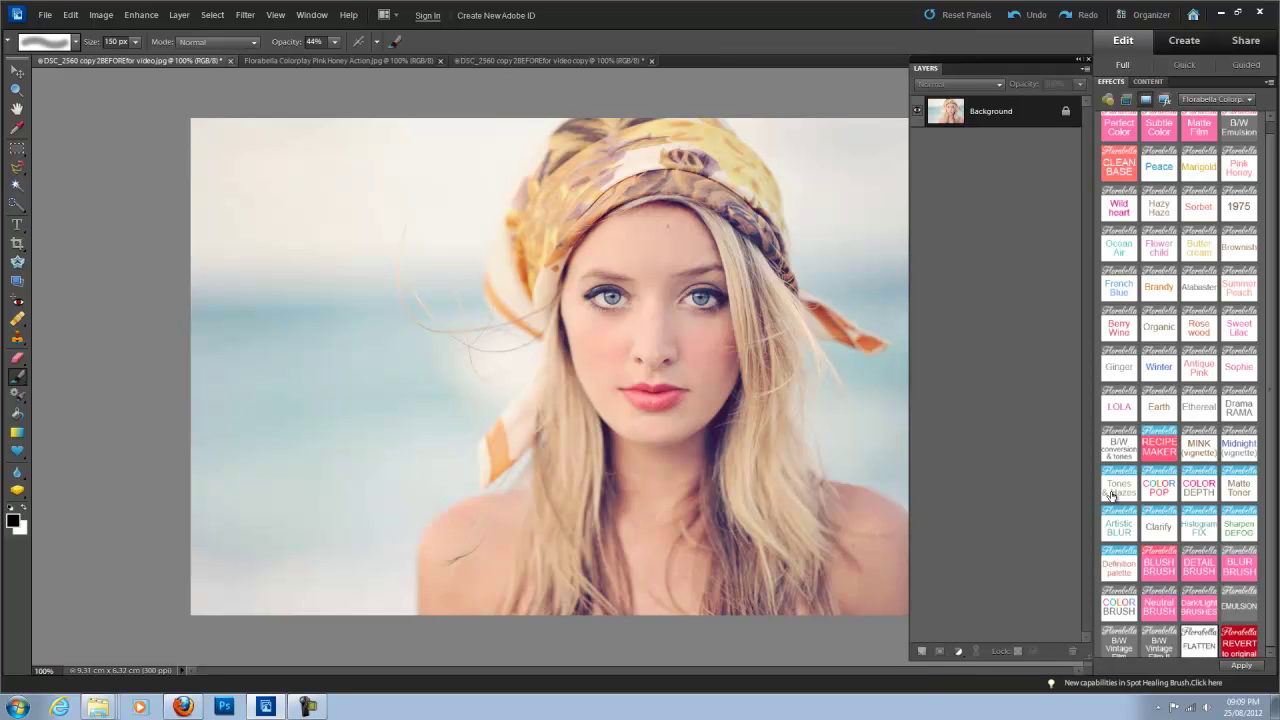
click(1113, 568)
double_click(1113, 569)
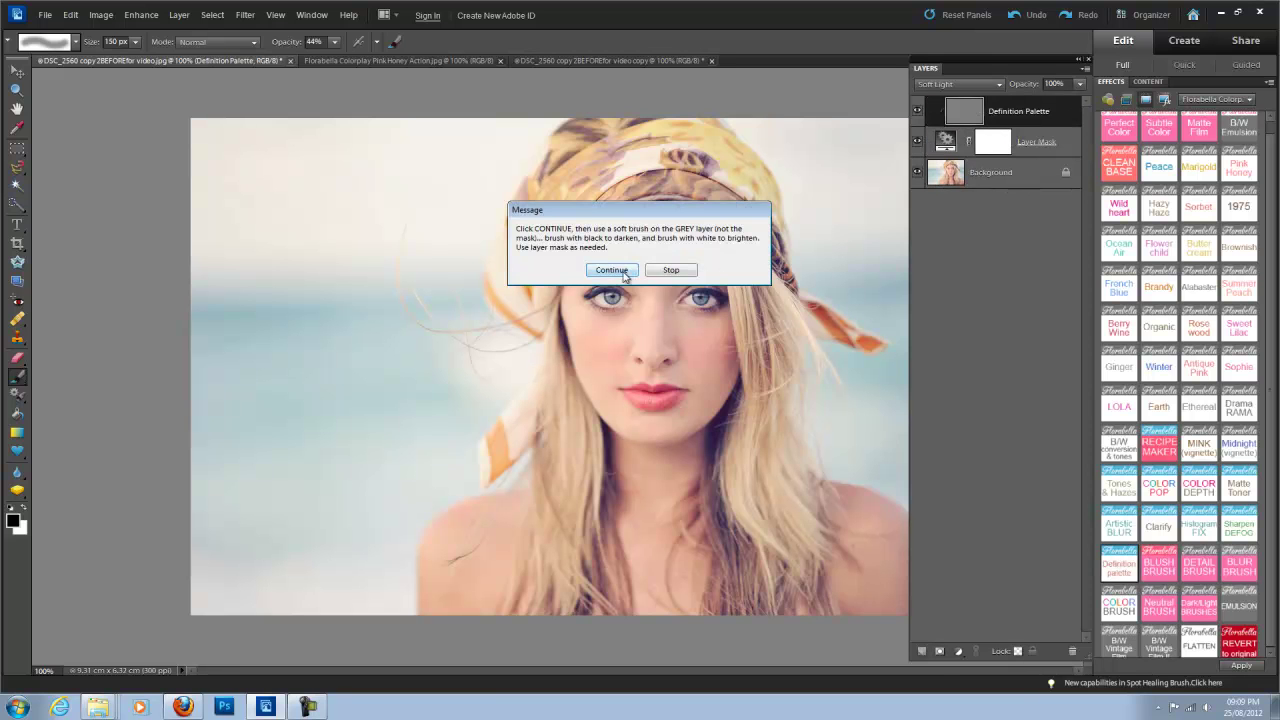
click(611, 270)
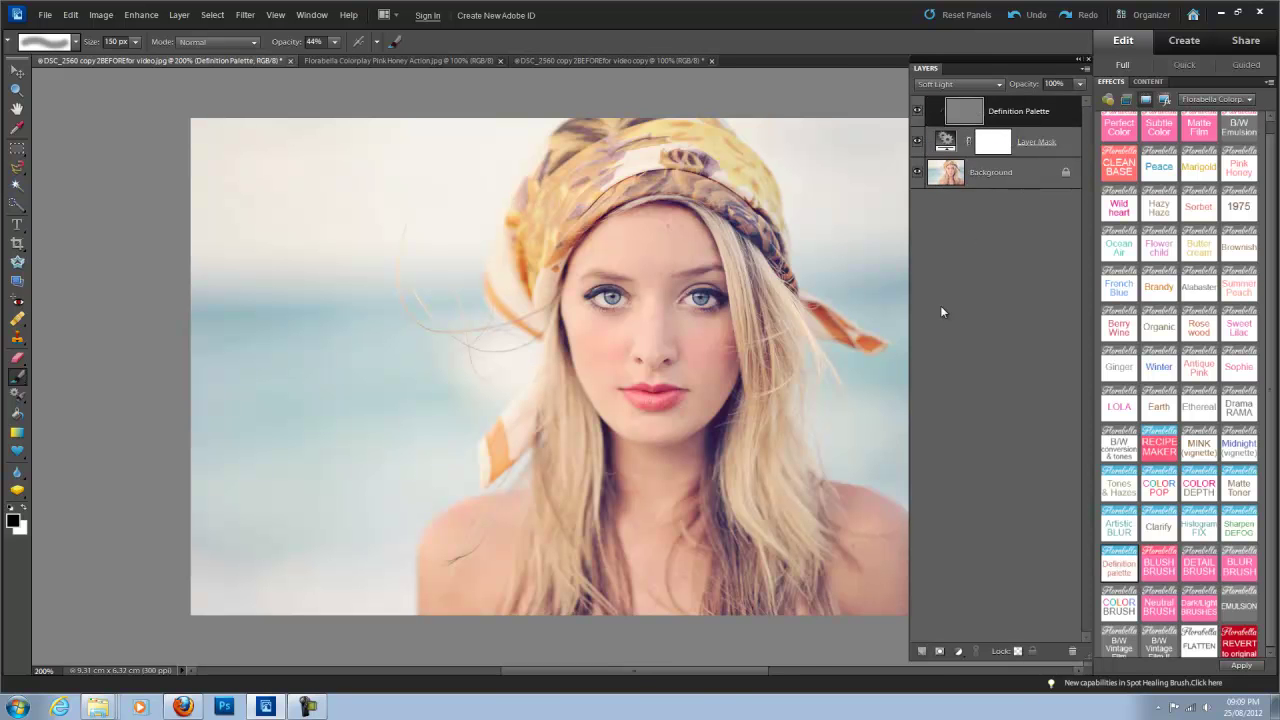
Zoom to 200% on the face and set the definition layer to Overlay blending.
key(ctrl+plus)
drag(637, 670, 712, 665)
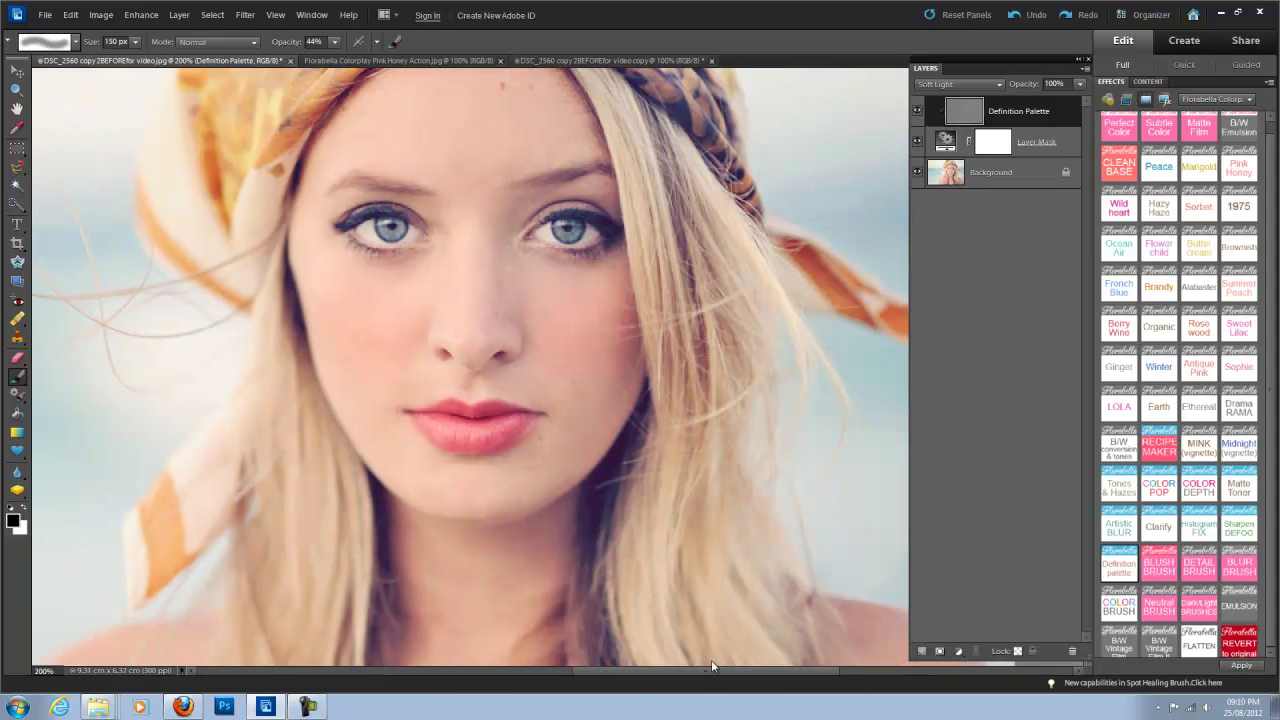
click(1001, 87)
click(963, 258)
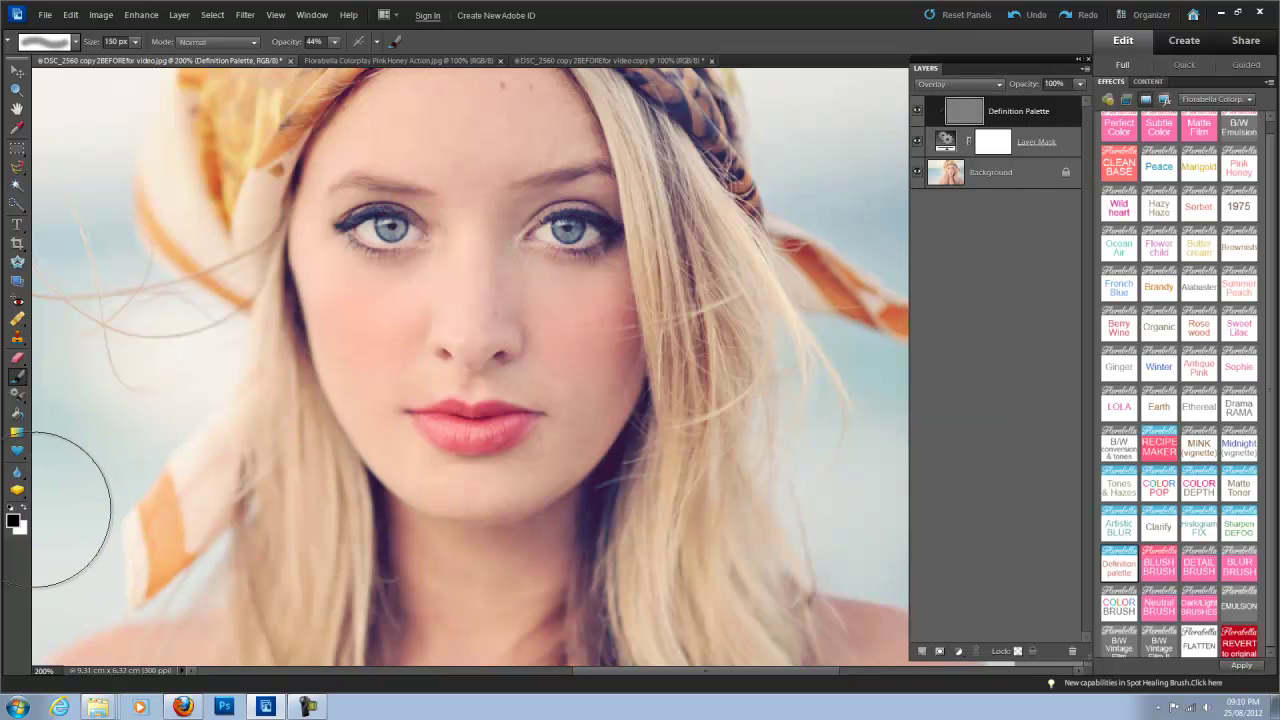
Paint the eyes' irises with a white brush of about 27 px, then lower the layer to 34% opacity.
click(24, 505)
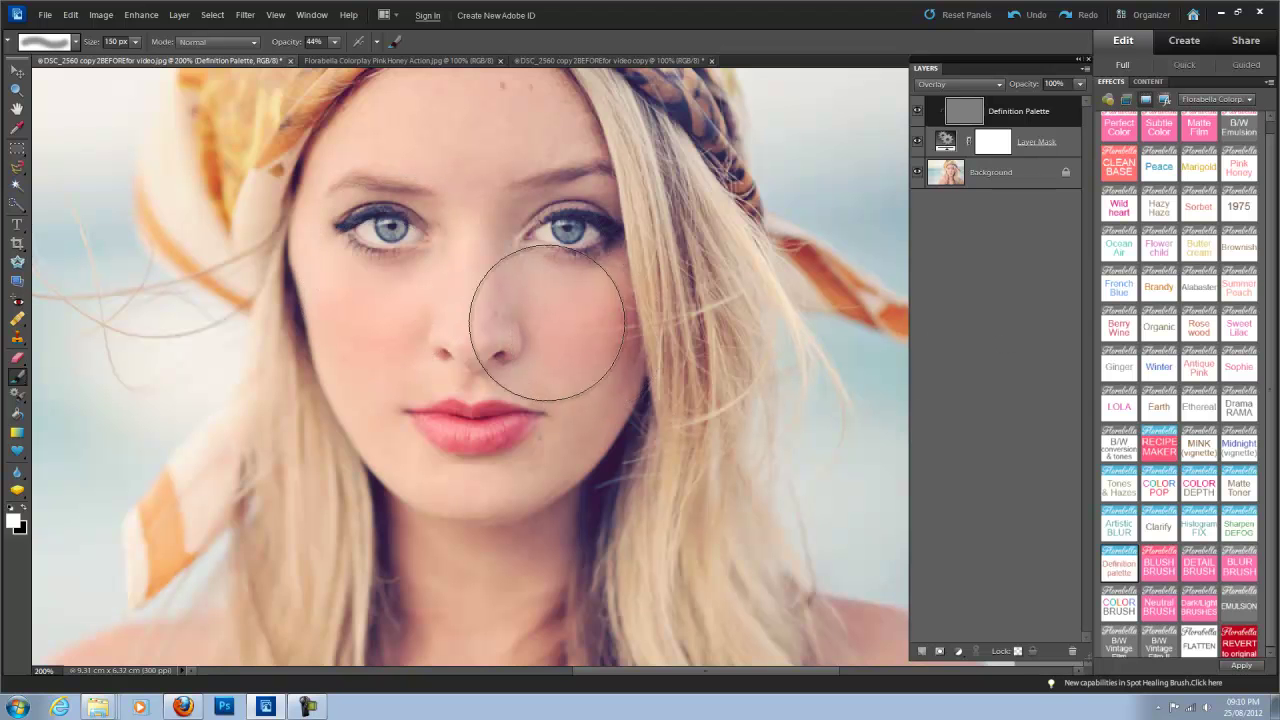
click(136, 42)
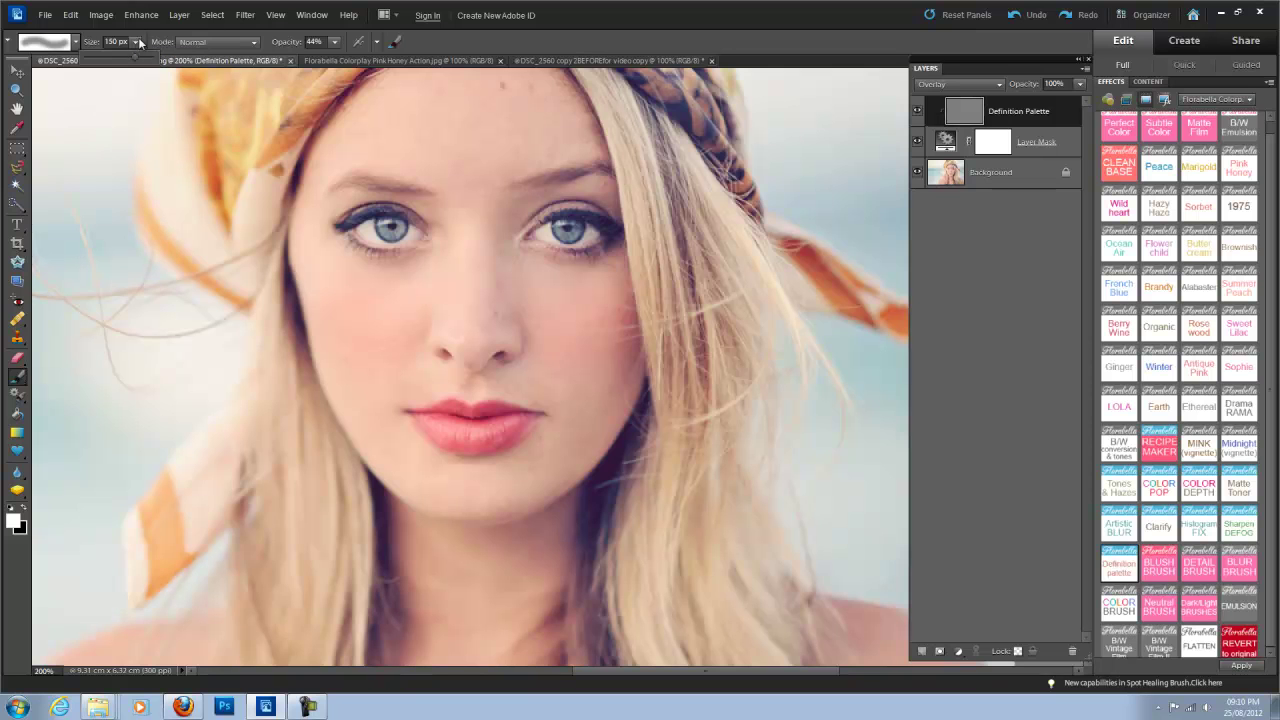
drag(142, 63, 104, 62)
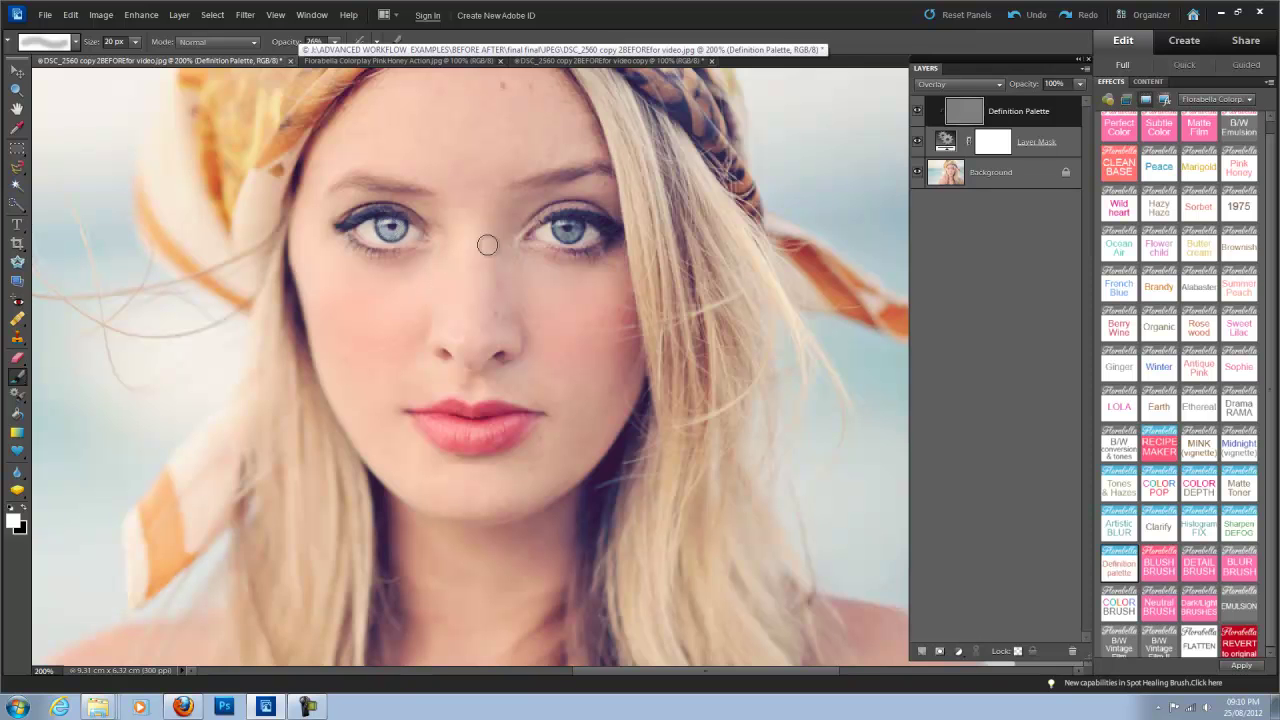
drag(568, 232, 568, 230)
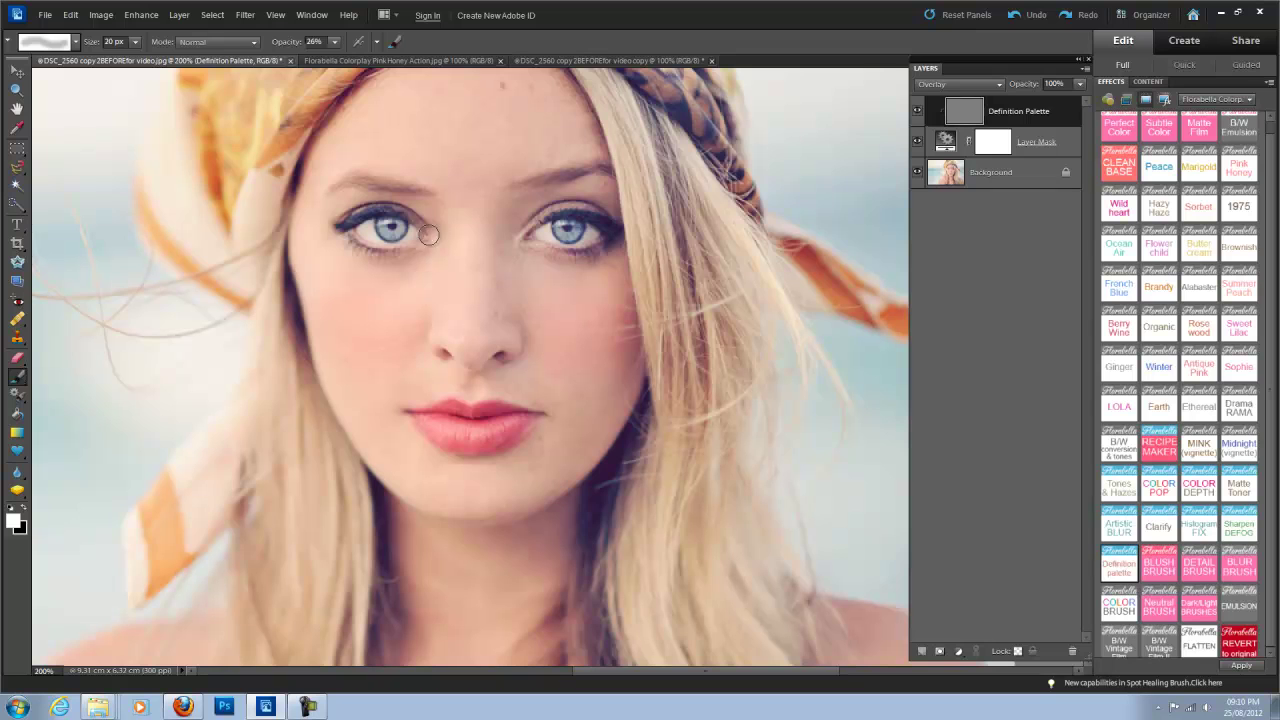
key(bracketleft)
key(bracketleft)
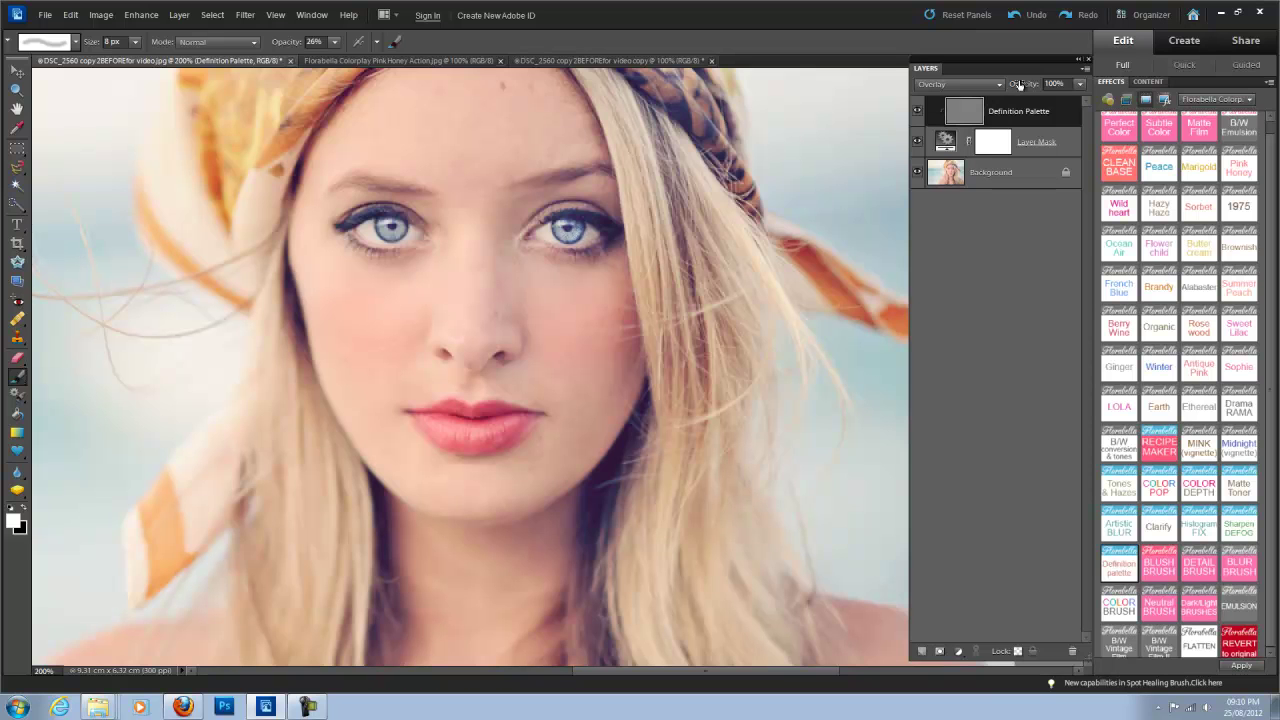
drag(1020, 84, 931, 73)
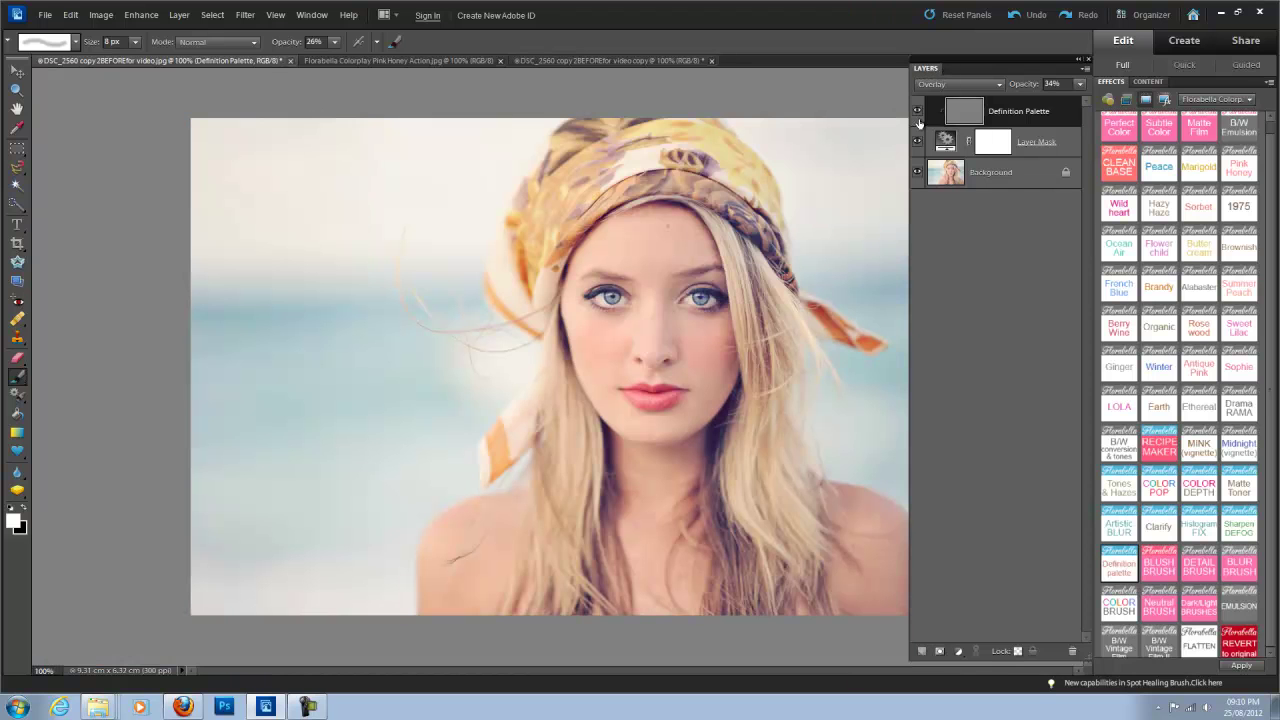
Apply the FLATTEN preset so the Overlay eye definition merges into one Background layer.
click(1028, 85)
double_click(1199, 645)
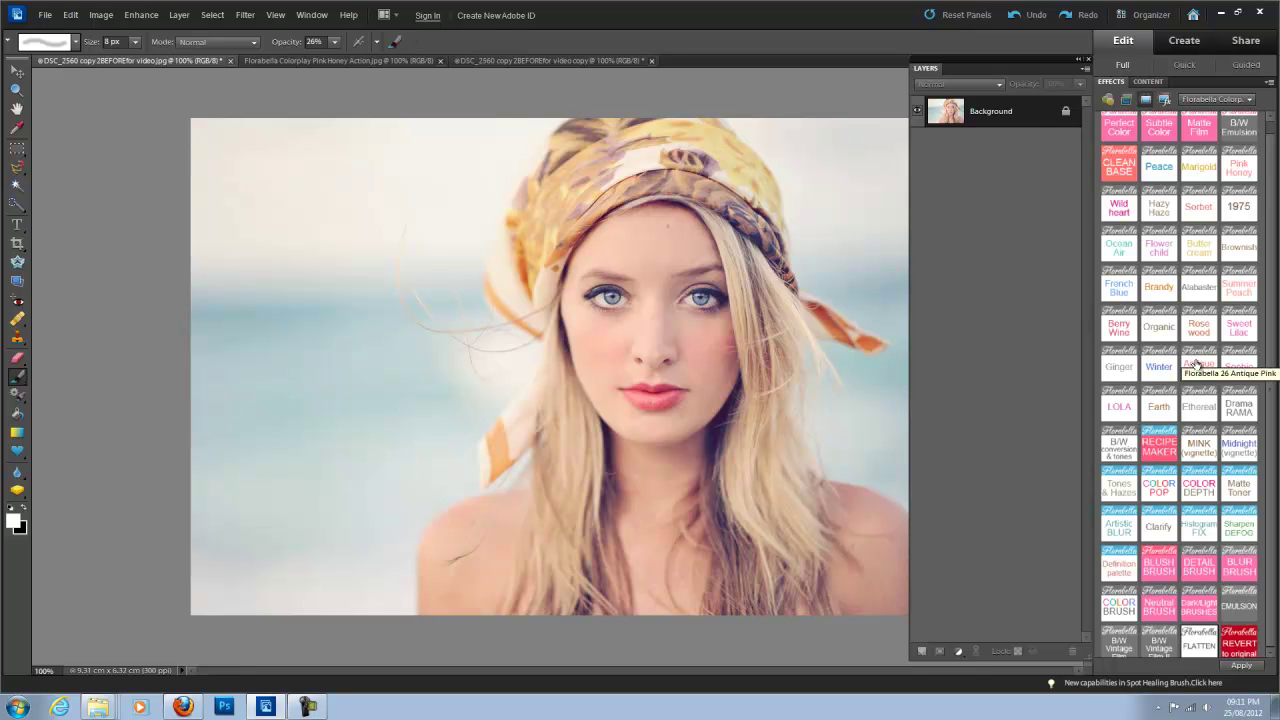
scroll(1180, 420, up, 1)
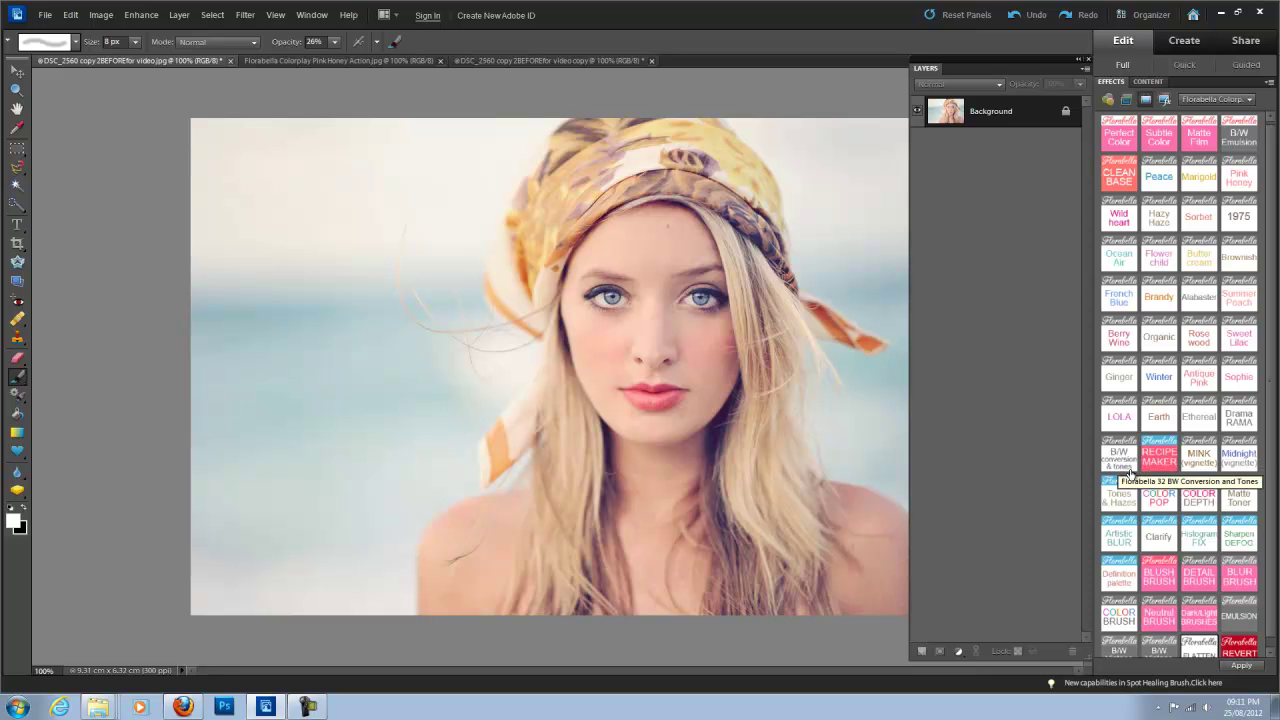
Apply B/W Conversion and Tones, hiding Blue Grey Tone and showing Soft Vintage Tone instead.
double_click(1122, 457)
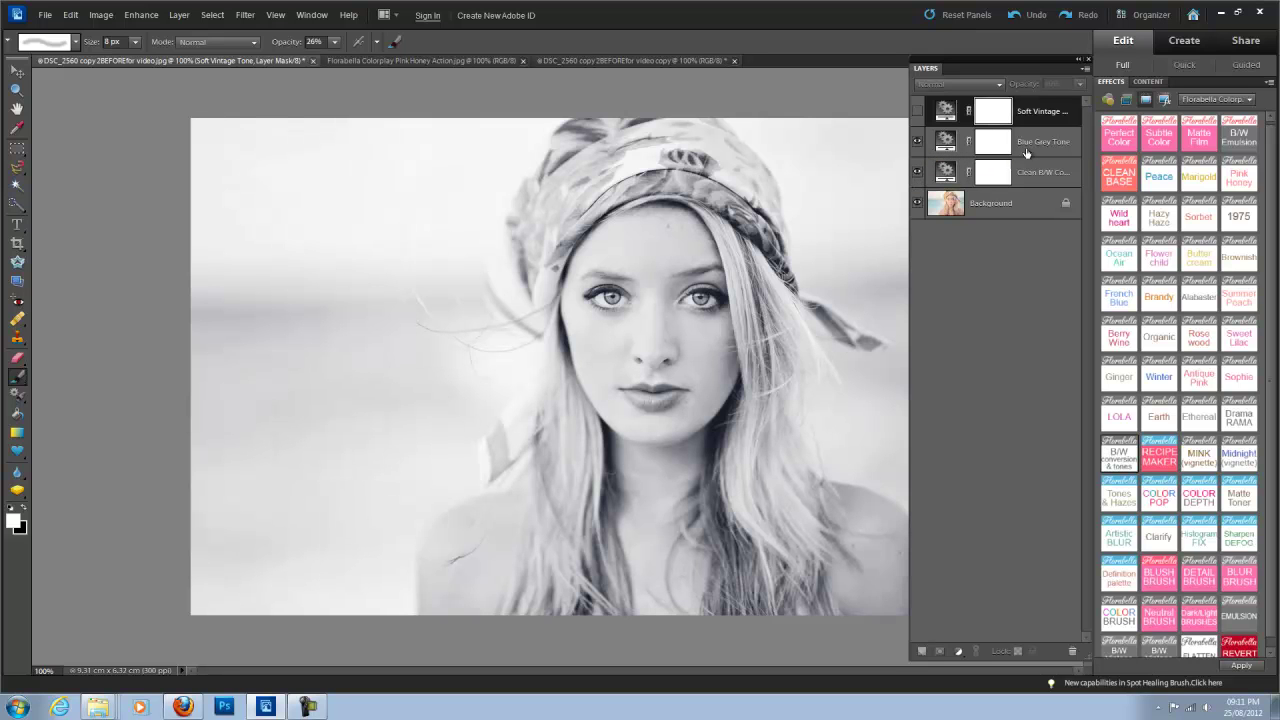
click(1028, 150)
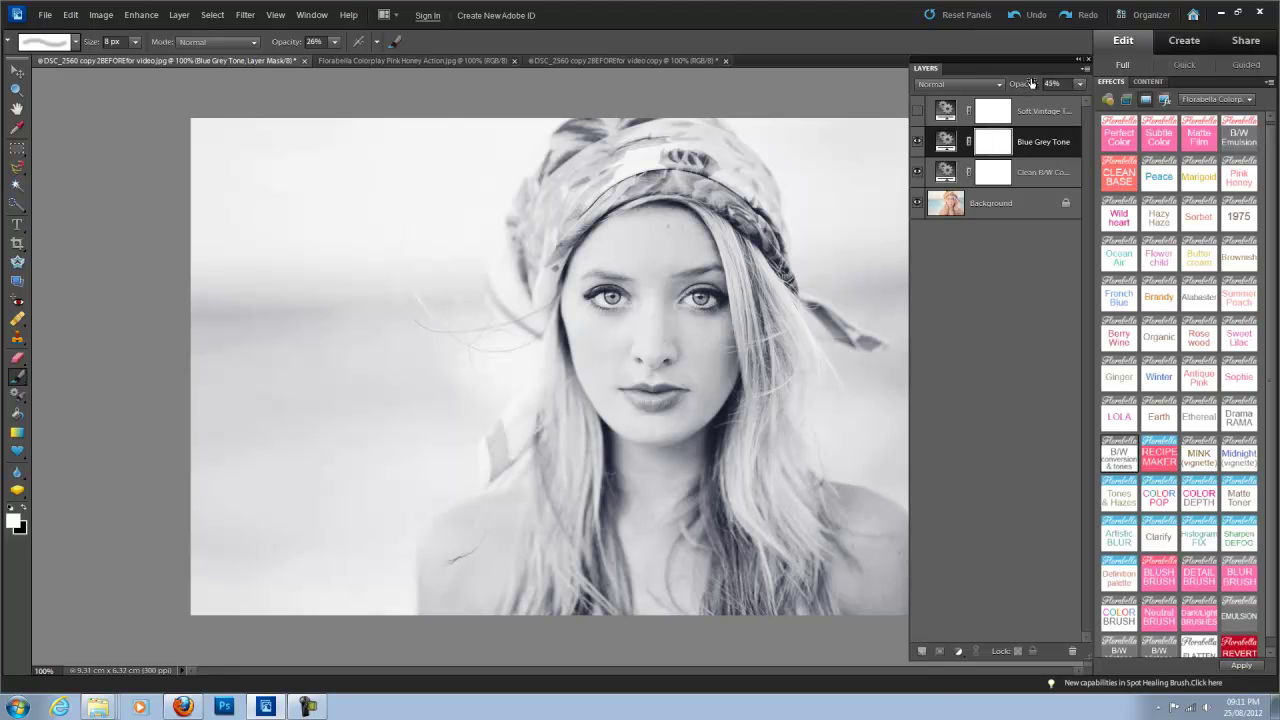
click(919, 144)
click(916, 111)
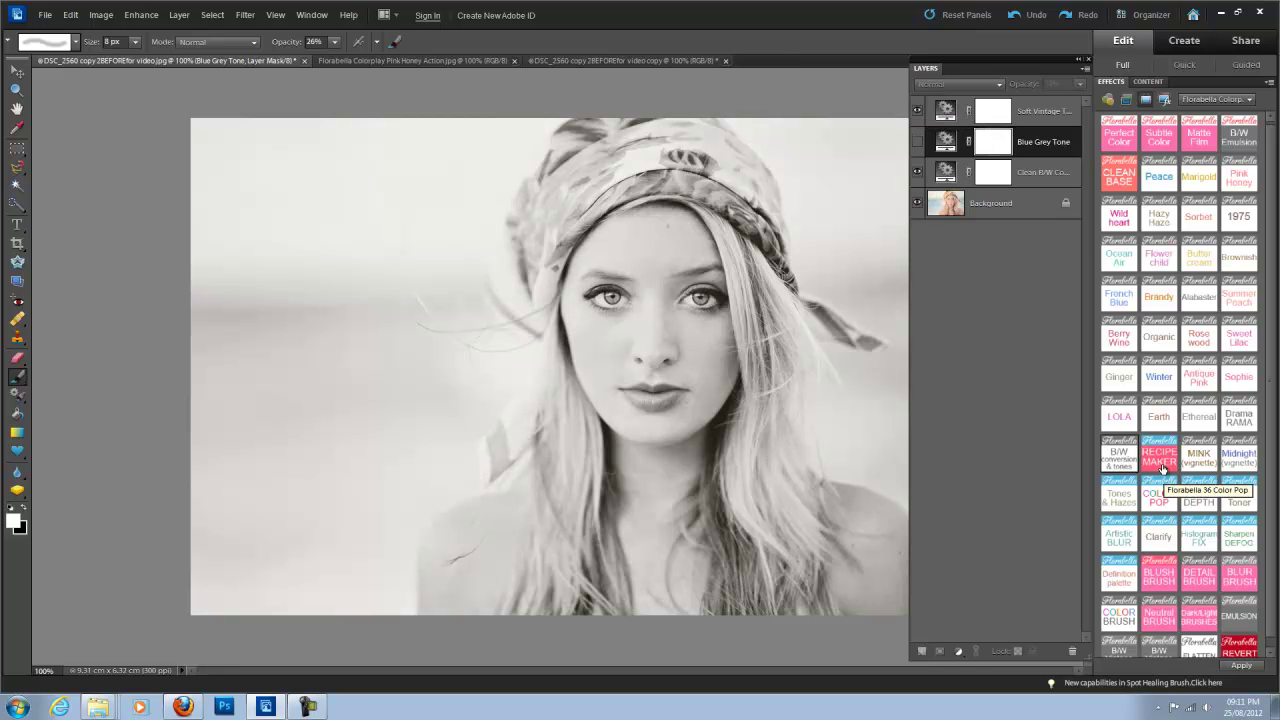
click(1020, 111)
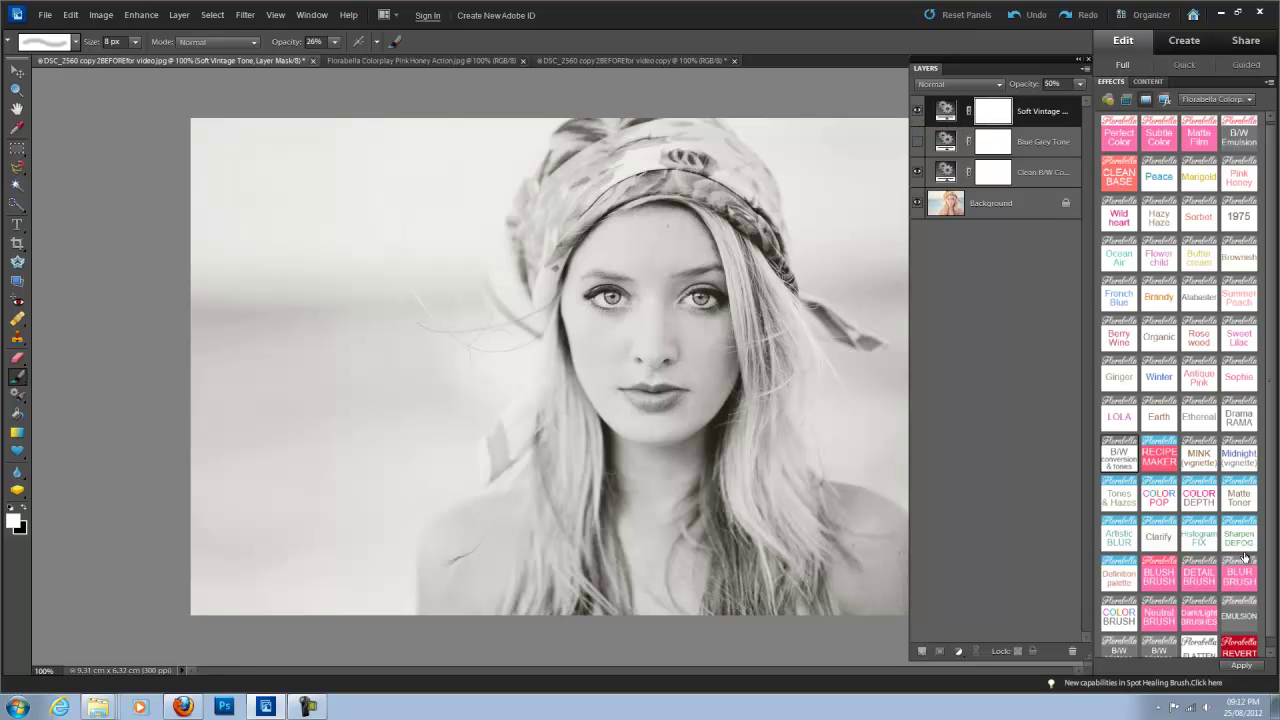
scroll(1247, 558, down, 1)
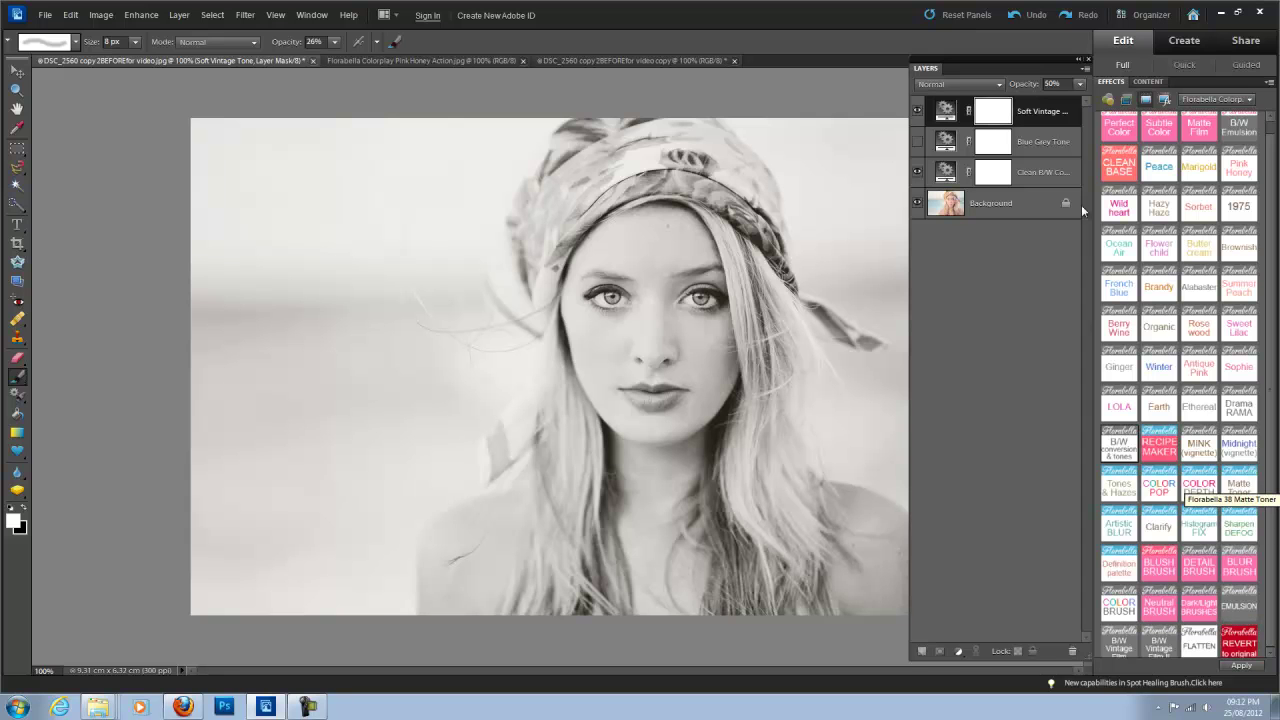
scroll(1215, 175, up, 1)
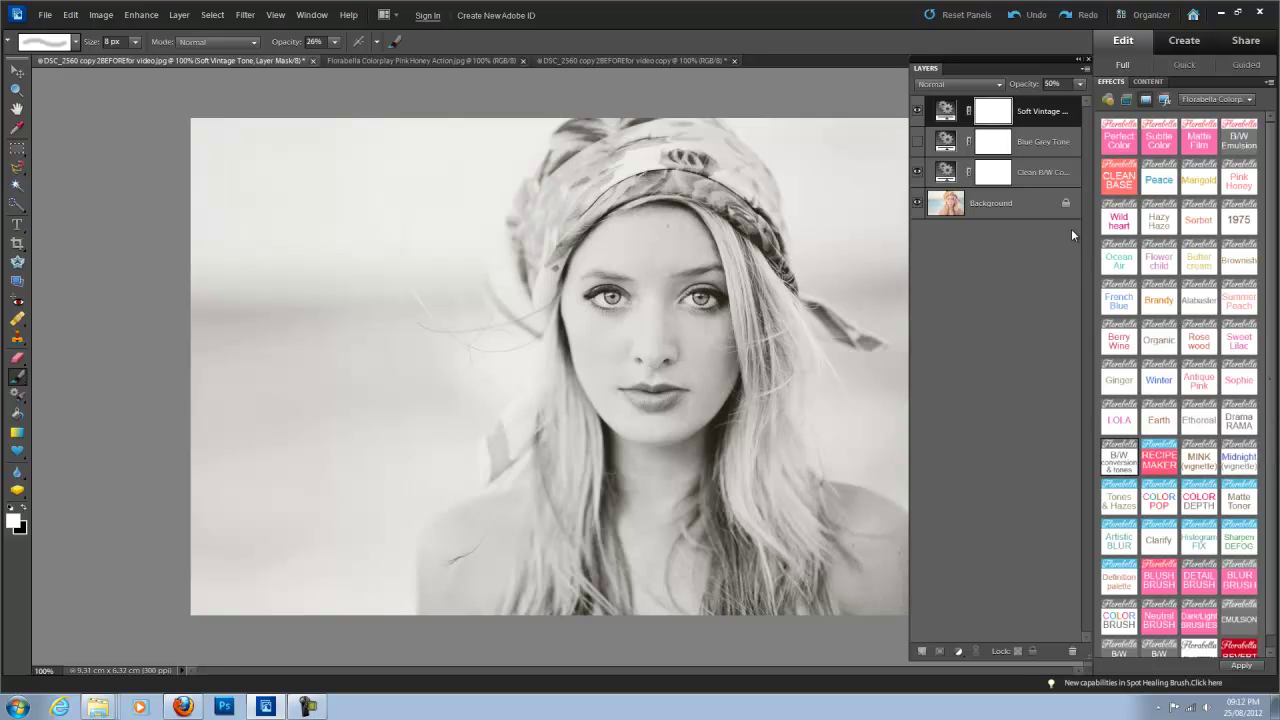
Switch between the colour original and the black-and-white version, ending on the colour photo.
alt+click(916, 205)
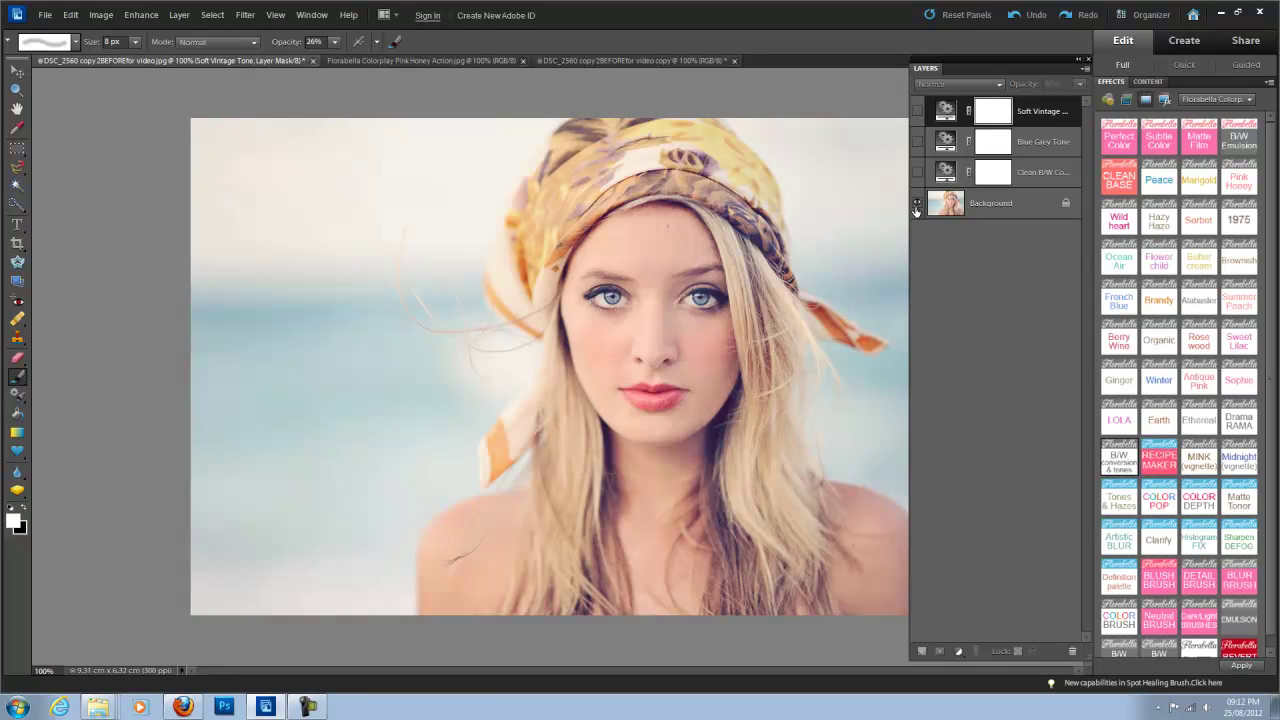
alt+click(916, 205)
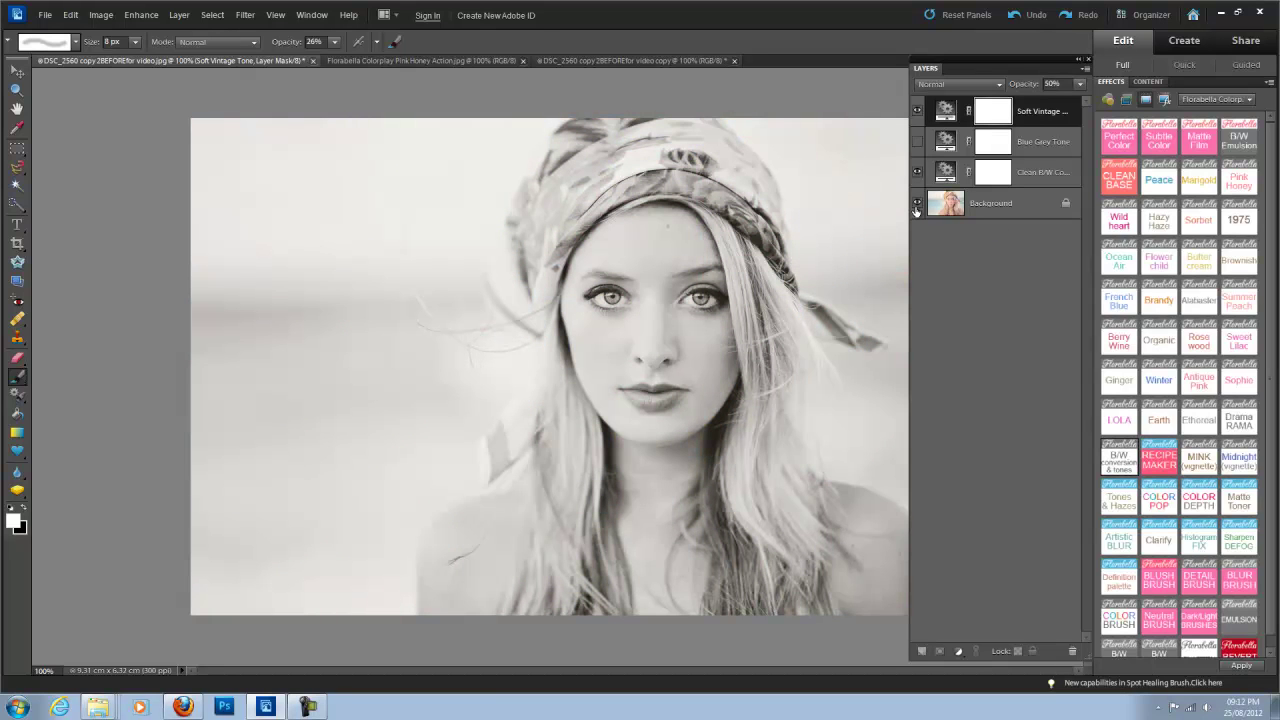
alt+click(916, 205)
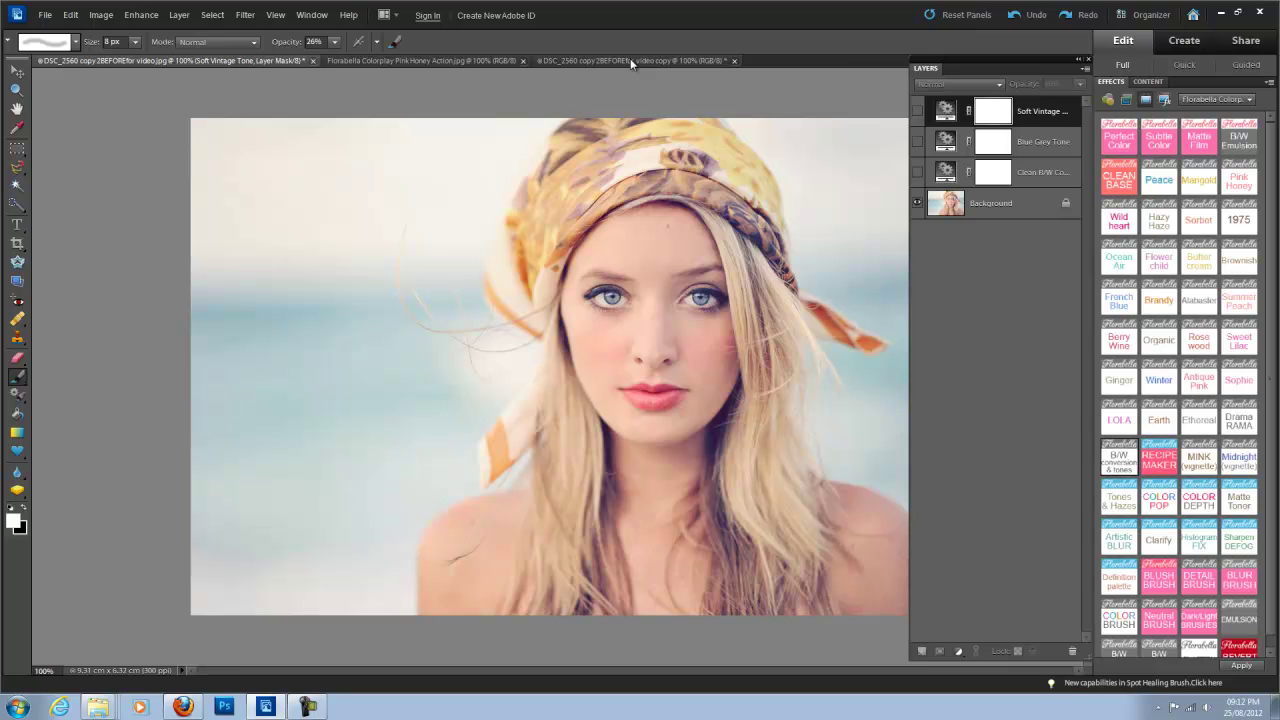